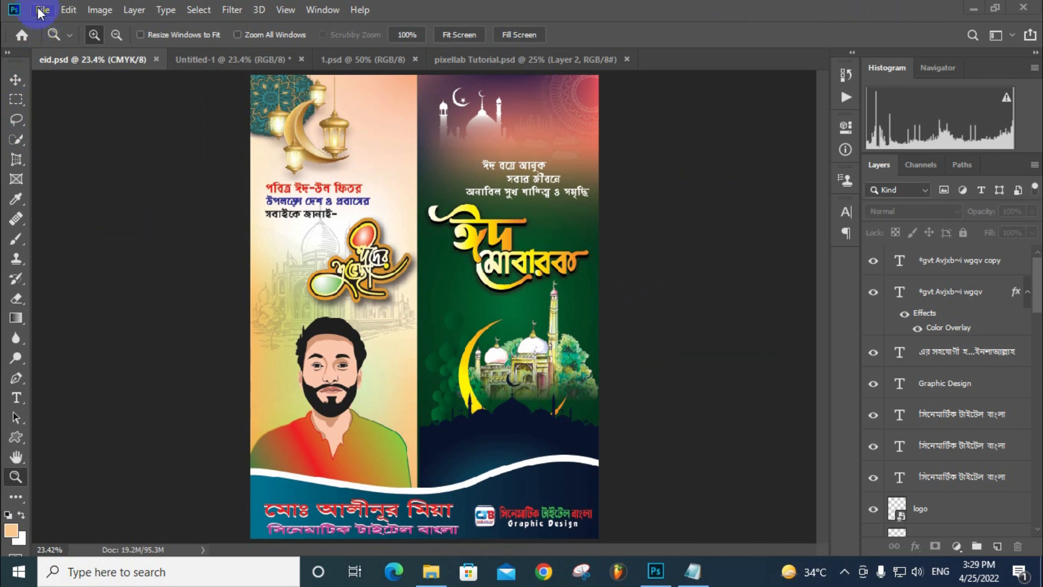
Start a new 27 × 36 inch document and set its color mode to CMYK Color
{"action": "left_click", "coordinate": [41, 11]}
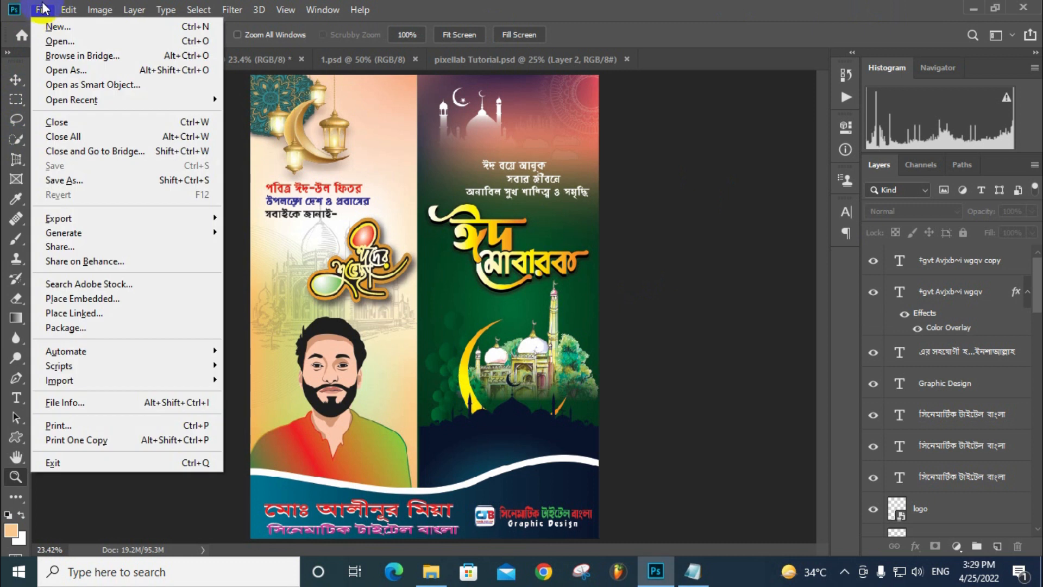
{"action": "left_click", "coordinate": [59, 27]}
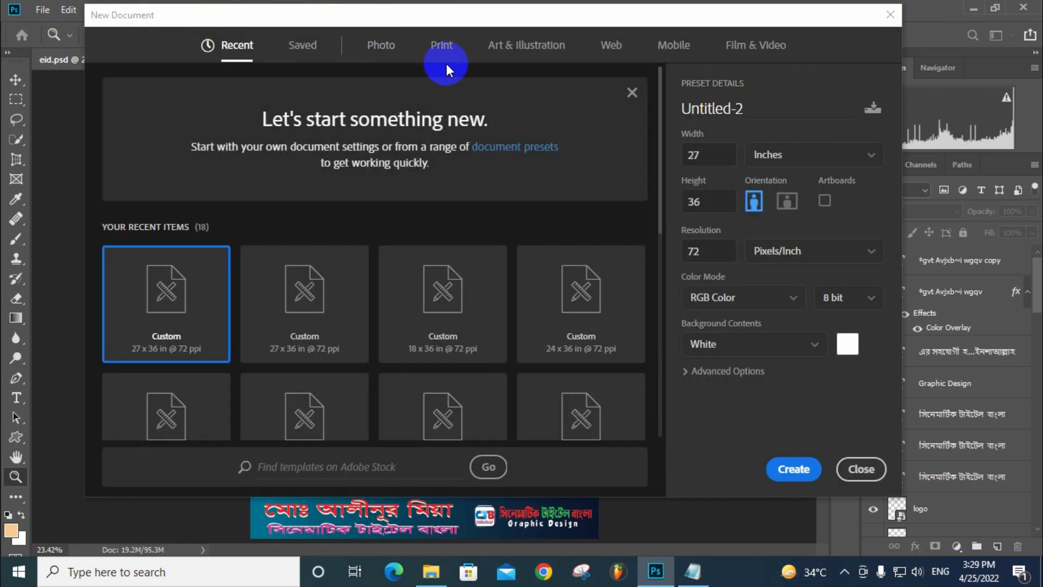
{"action": "left_click", "coordinate": [713, 156]}
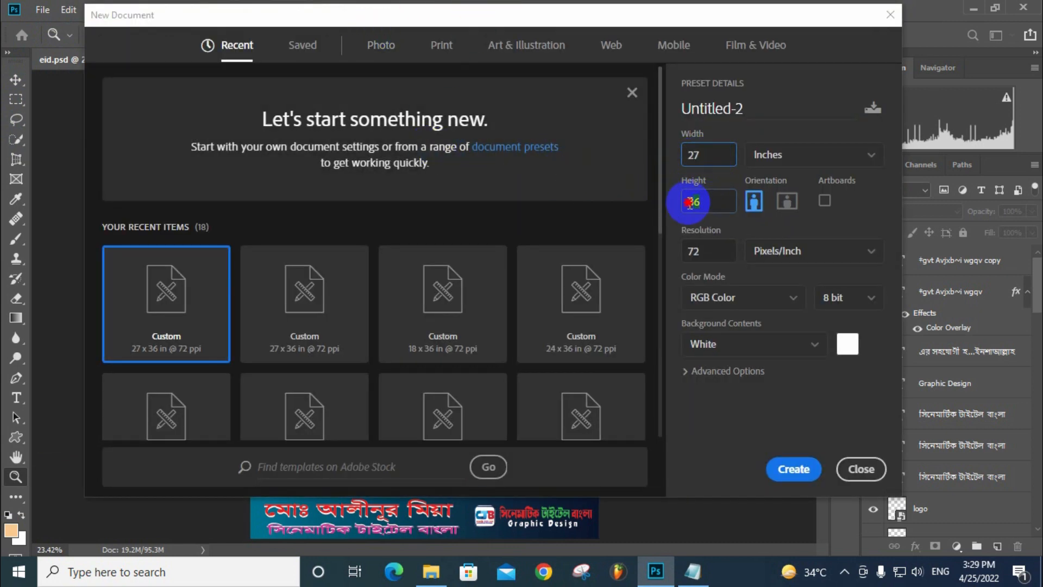
{"action": "left_click", "coordinate": [716, 203]}
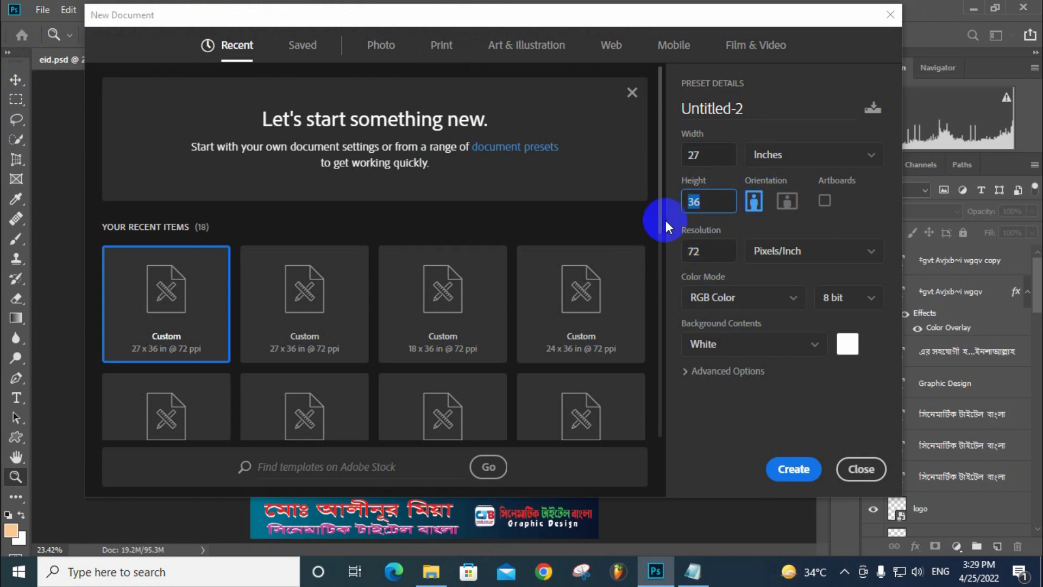
{"action": "left_click", "coordinate": [730, 309]}
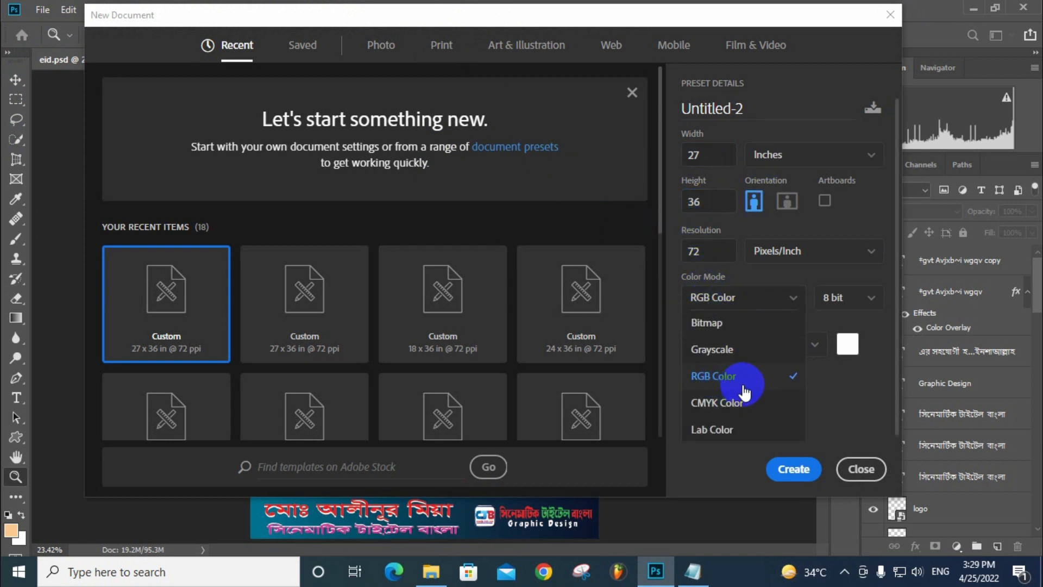
{"action": "left_click", "coordinate": [729, 399]}
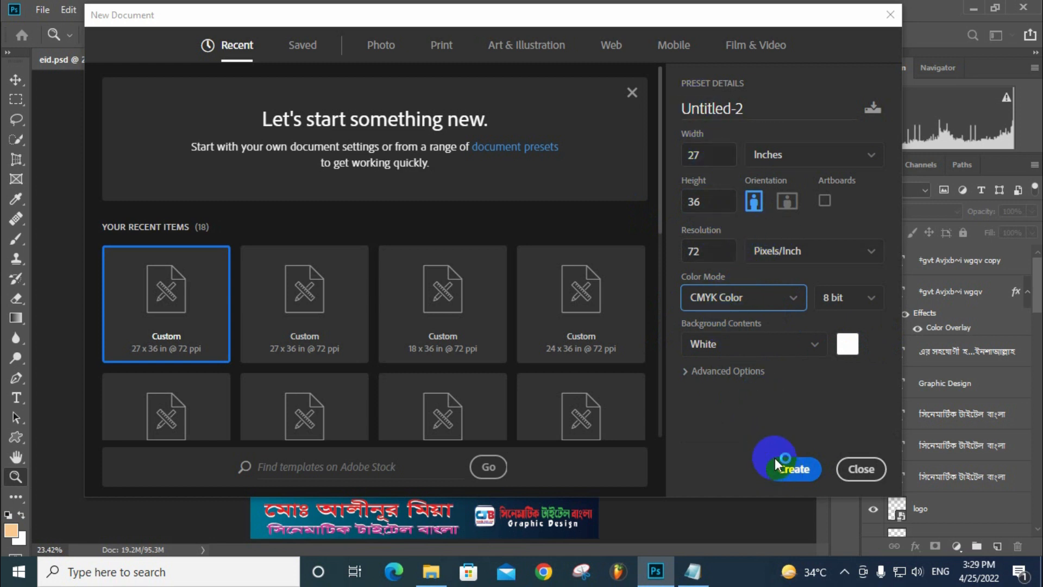
Keep the resolution at 72 pixels/inch, create the document, and fit the blank canvas to the window
{"action": "left_click", "coordinate": [695, 250]}
{"action": "double_click", "coordinate": [696, 252]}
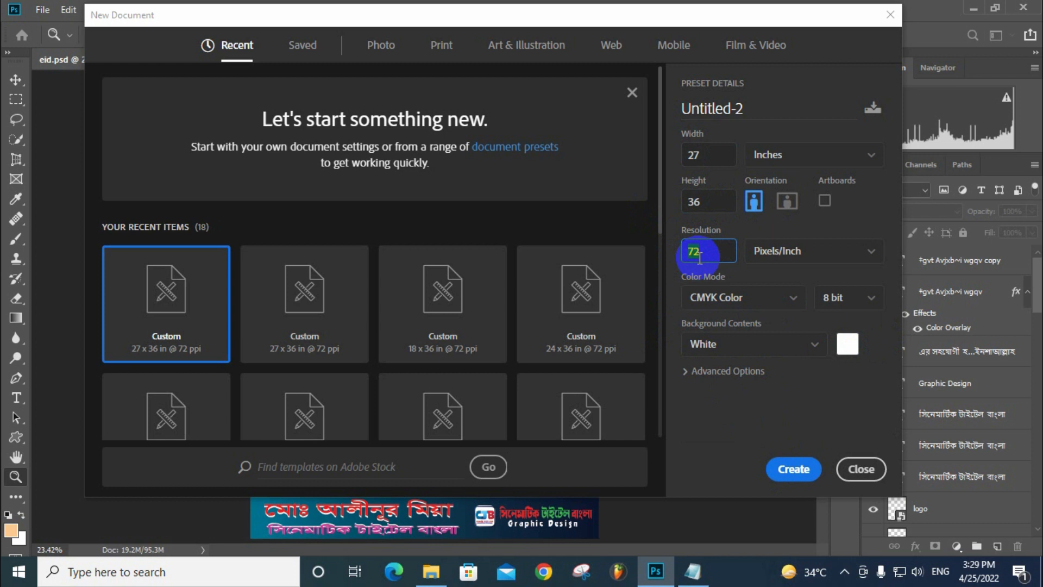
{"action": "left_click", "coordinate": [726, 397]}
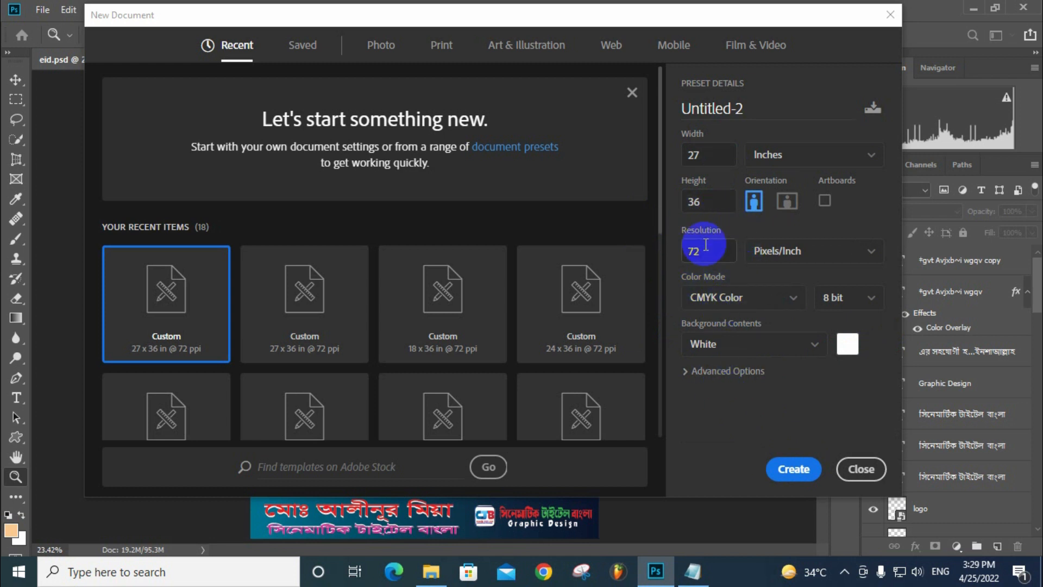
{"action": "left_click", "coordinate": [686, 251]}
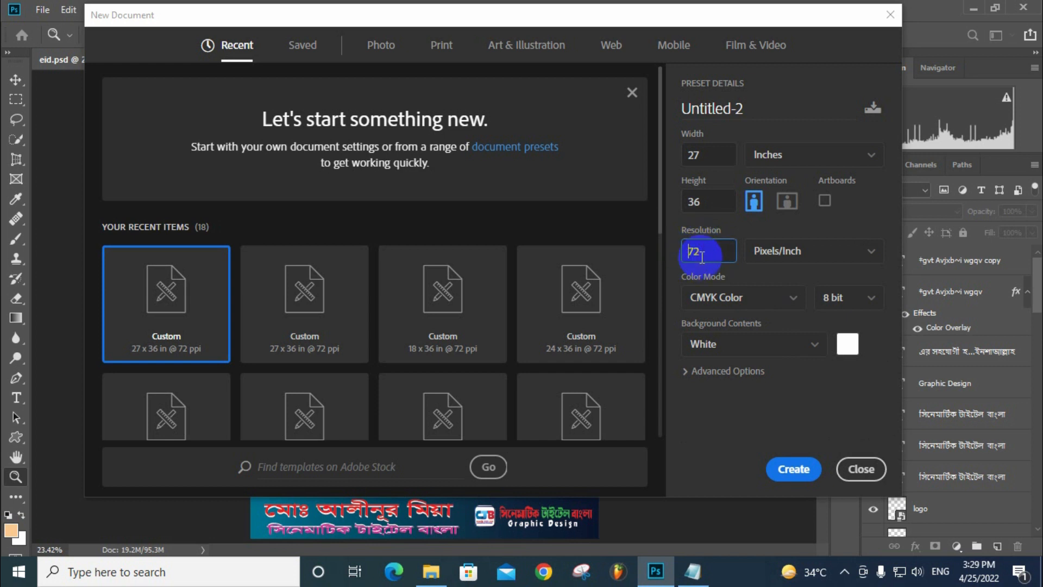
{"action": "mouse_move", "coordinate": [699, 254]}
{"action": "left_mouse_down"}
{"action": "mouse_move", "coordinate": [735, 246]}
{"action": "mouse_move", "coordinate": [690, 256]}
{"action": "mouse_move", "coordinate": [702, 251]}
{"action": "left_mouse_up"}
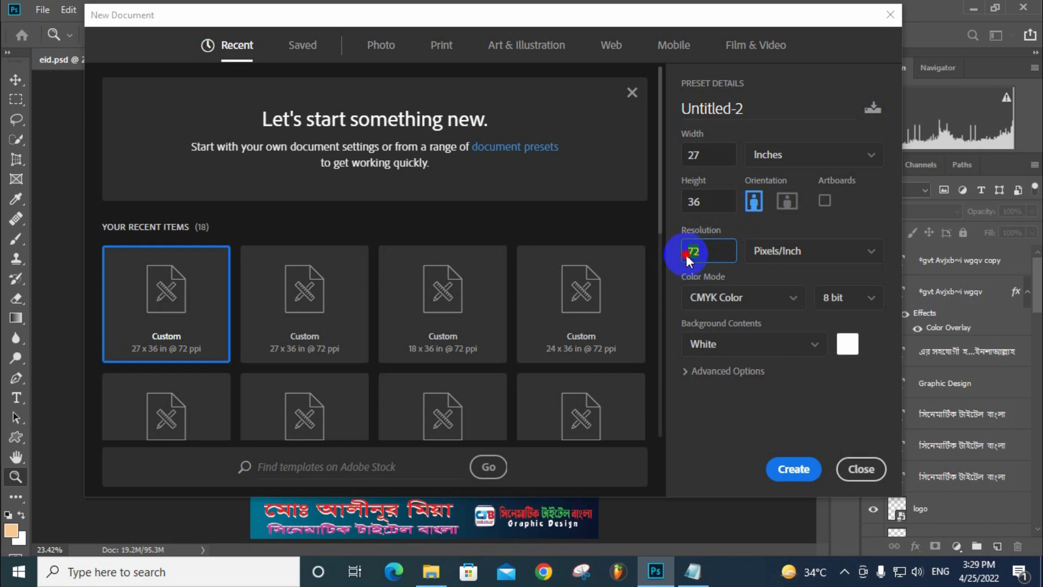
{"action": "left_click", "coordinate": [807, 478]}
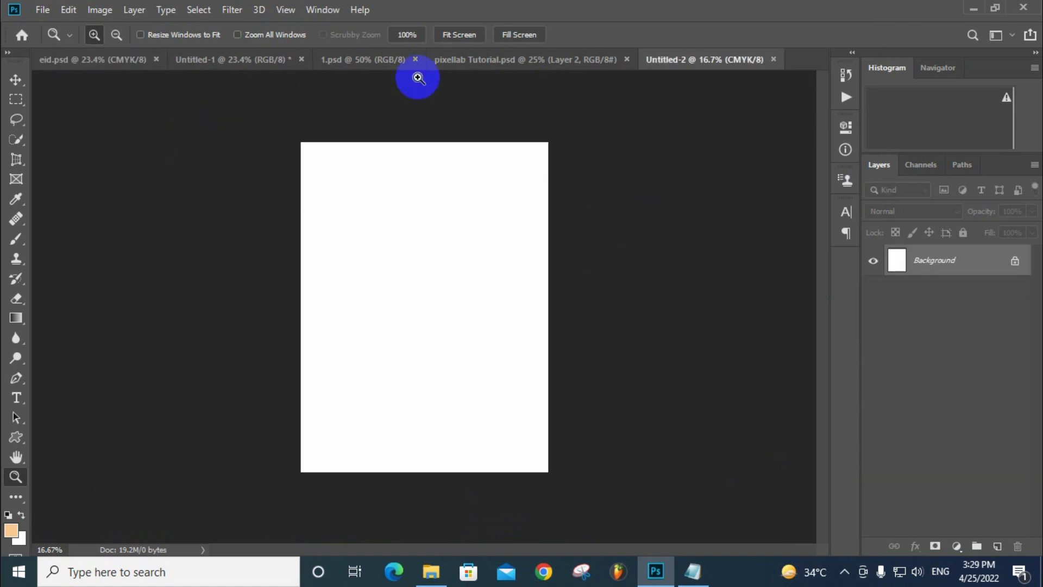
{"action": "left_click", "coordinate": [459, 35]}
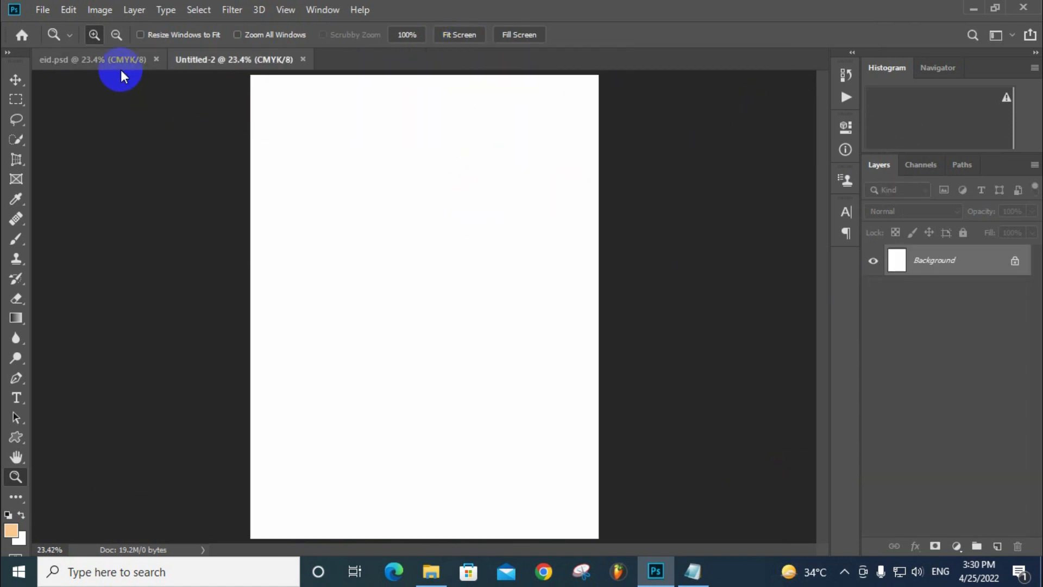
Check the image size settings of eid.psd without changing them, and return to the blank Untitled-2 document
{"action": "left_click", "coordinate": [120, 66]}
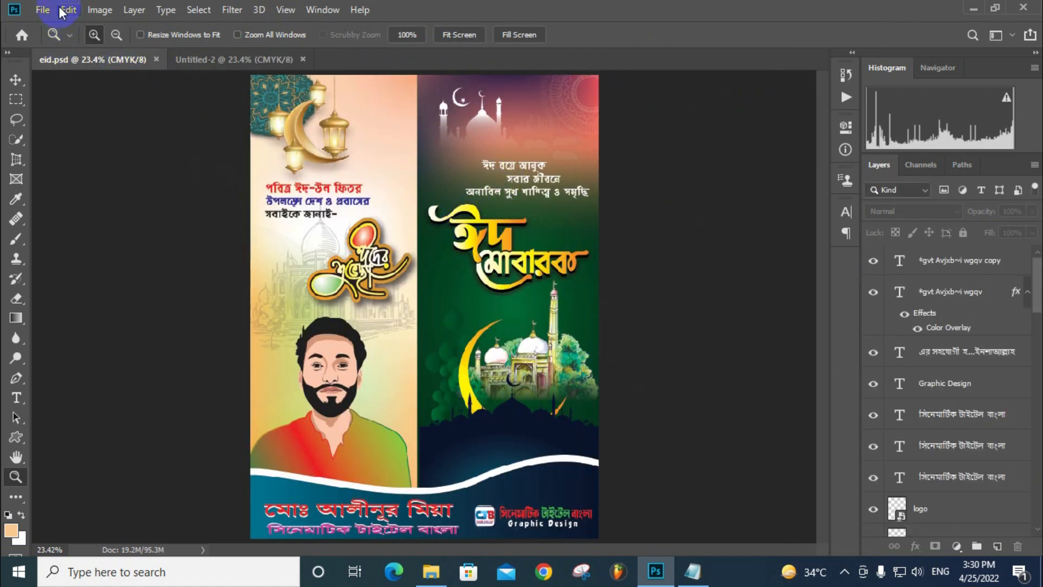
{"action": "left_click", "coordinate": [92, 11]}
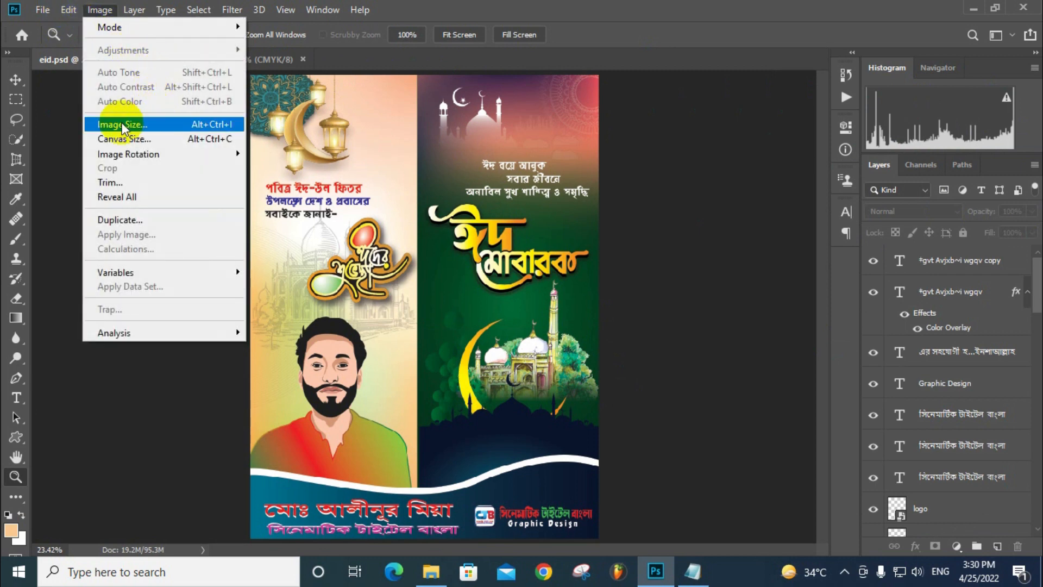
{"action": "left_click", "coordinate": [134, 129]}
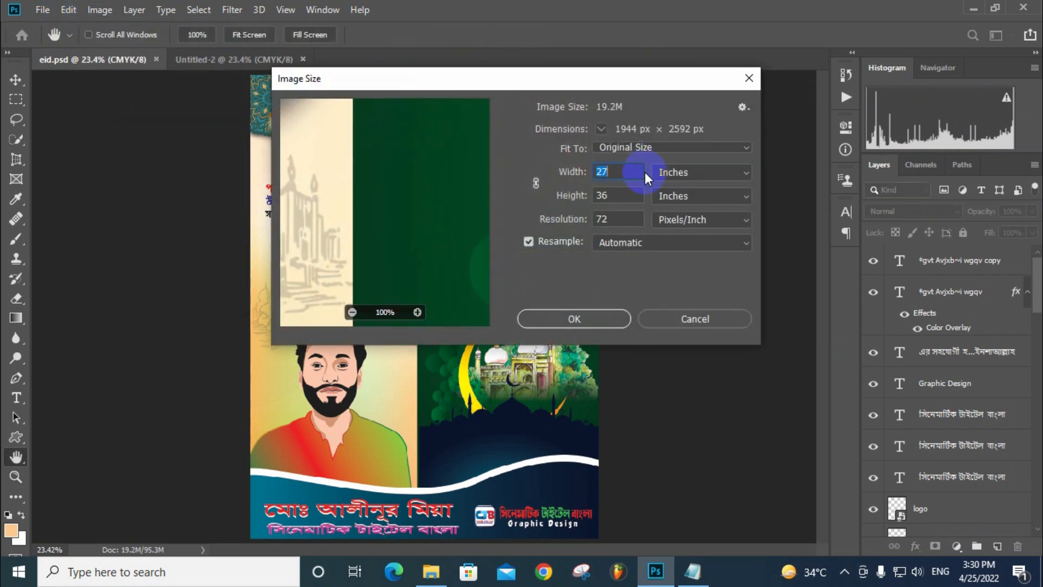
{"action": "left_click_drag", "start_coordinate": [629, 172], "coordinate": [602, 179]}
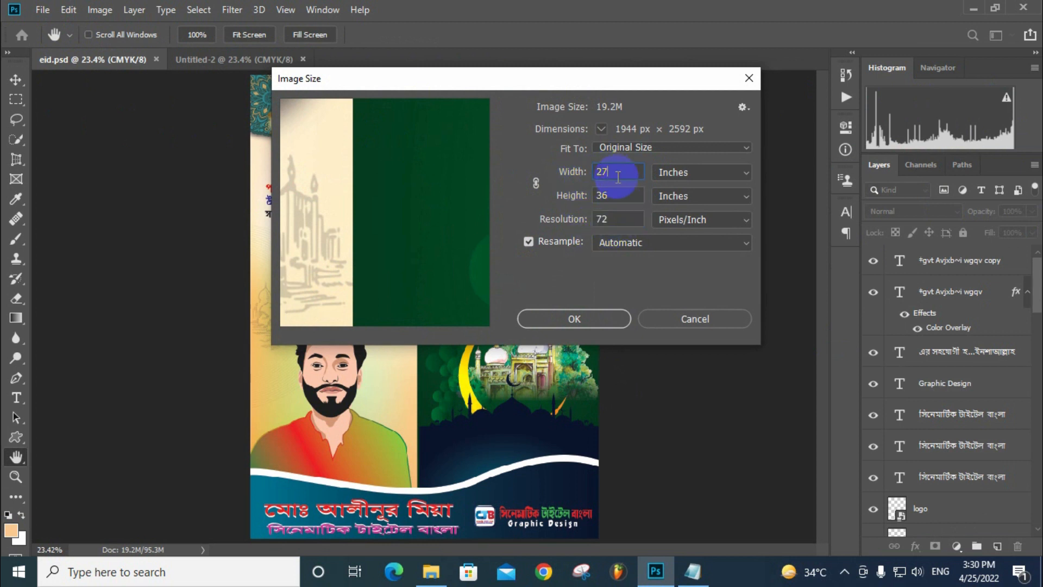
{"action": "key", "text": "Escape"}
{"action": "key", "text": "z"}
{"action": "left_click", "coordinate": [252, 63]}
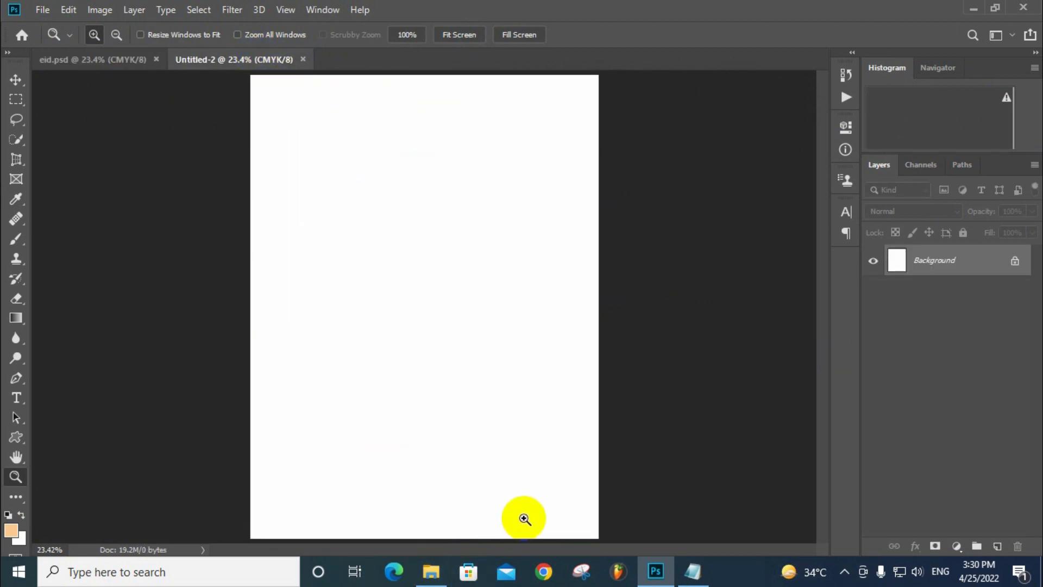
Switch to File Explorer and preview the Bangla Eid lettering images 4 and 5
{"action": "left_click", "coordinate": [430, 571]}
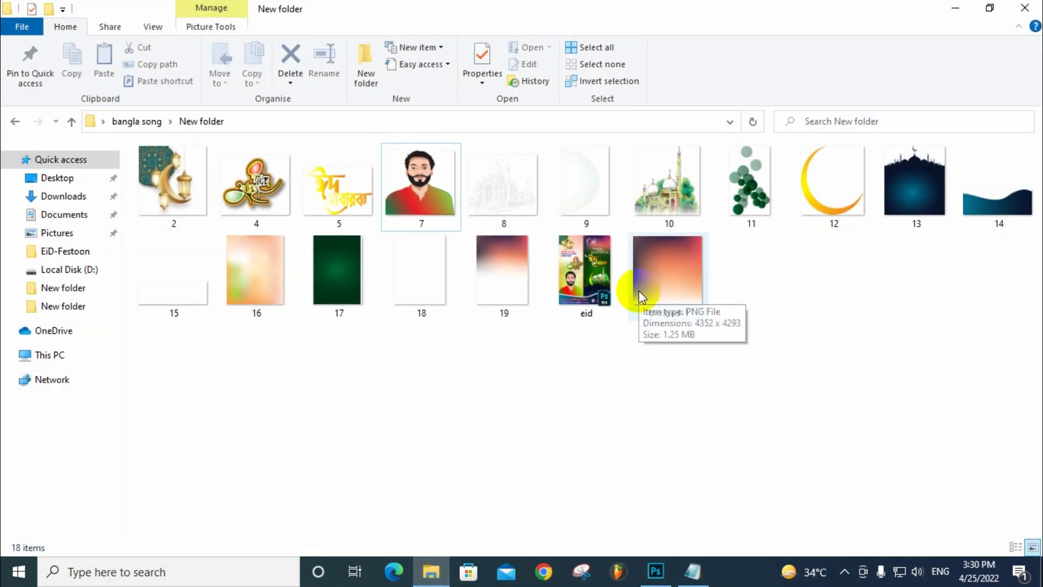
{"action": "left_click", "coordinate": [246, 194]}
{"action": "double_click", "coordinate": [247, 194]}
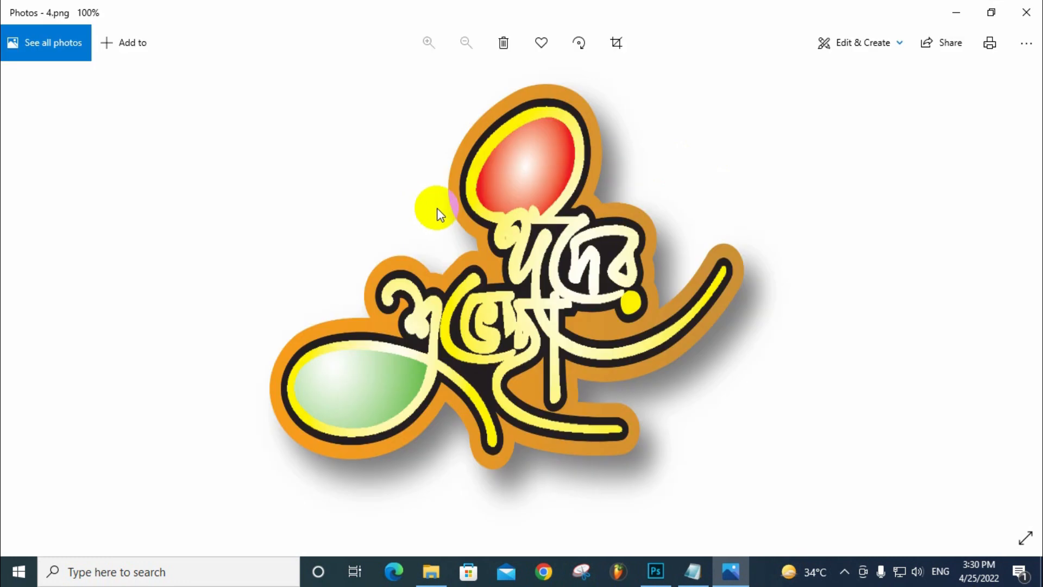
{"action": "left_click", "coordinate": [1026, 12]}
{"action": "left_click", "coordinate": [363, 175]}
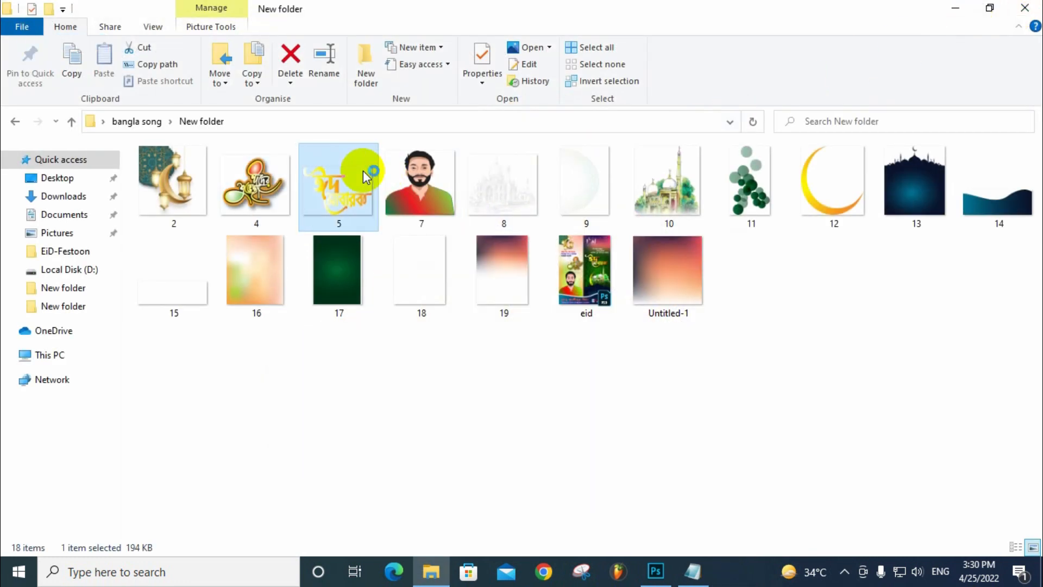
{"action": "double_click", "coordinate": [363, 170]}
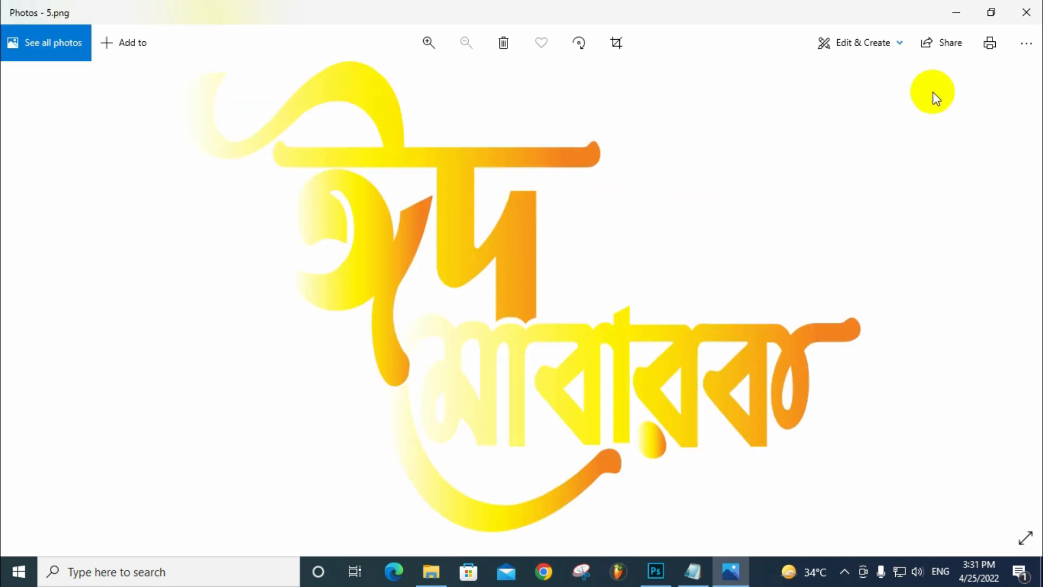
{"action": "left_click", "coordinate": [1026, 12]}
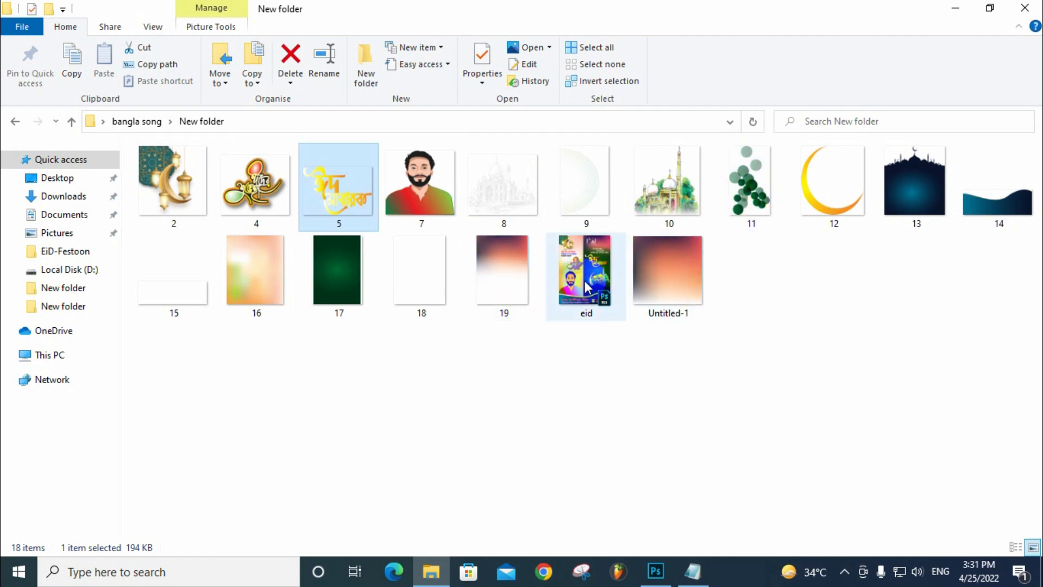
Preview the gradient background images Untitled-1 and 19 from the folder
{"action": "left_click", "coordinate": [691, 283]}
{"action": "double_click", "coordinate": [688, 277]}
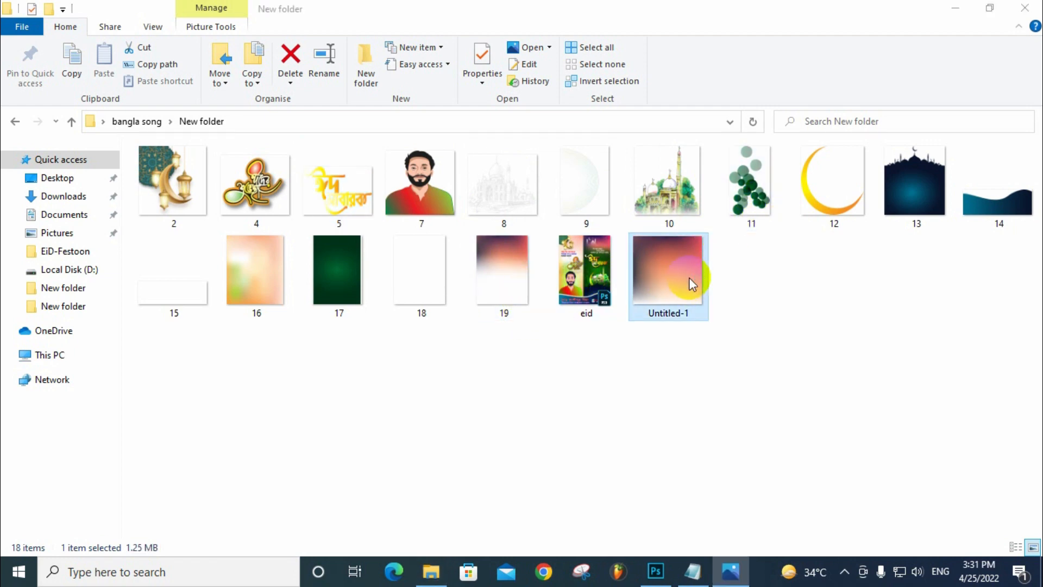
{"action": "left_click", "coordinate": [1022, 10]}
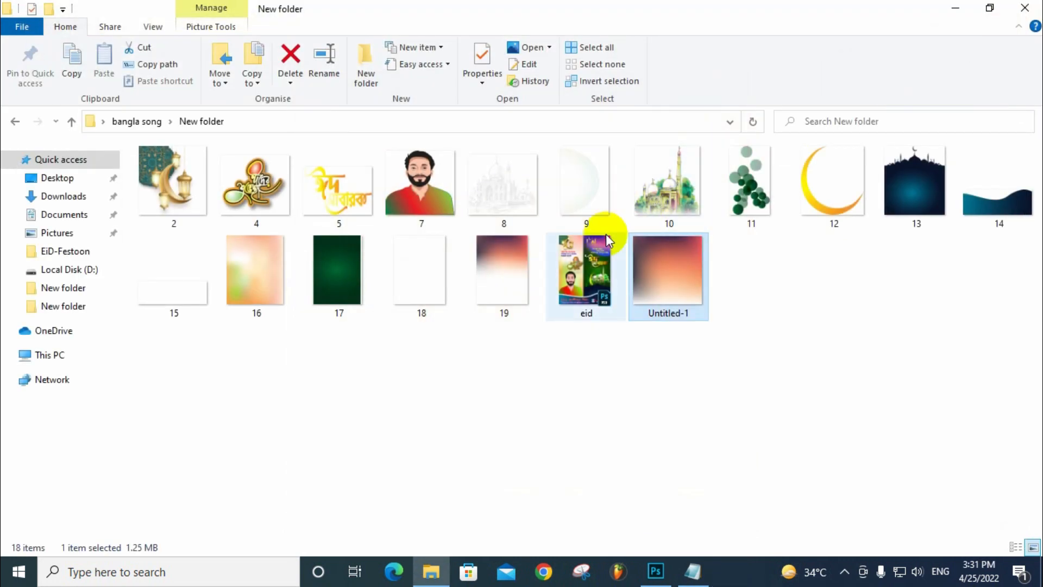
{"action": "left_click", "coordinate": [516, 264]}
{"action": "double_click", "coordinate": [515, 260]}
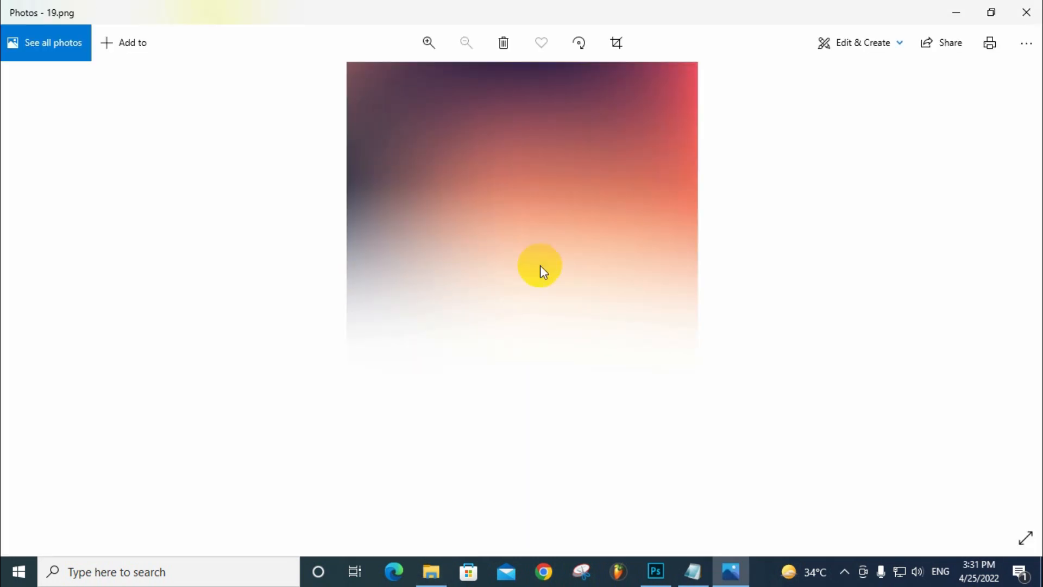
{"action": "left_click", "coordinate": [1031, 15]}
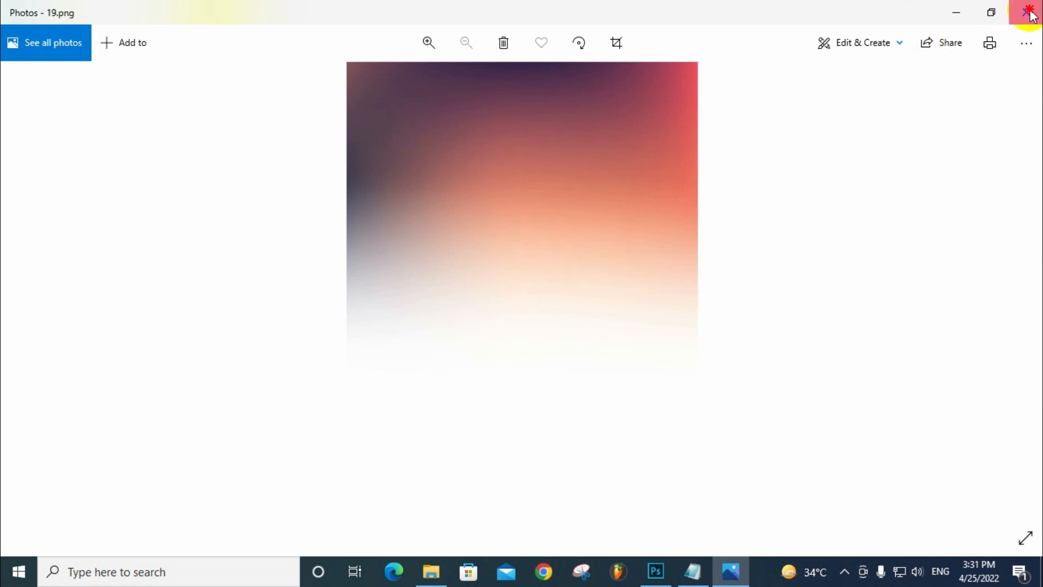
Preview the green background image 17 and the peach gradient image 16
{"action": "left_click", "coordinate": [327, 268]}
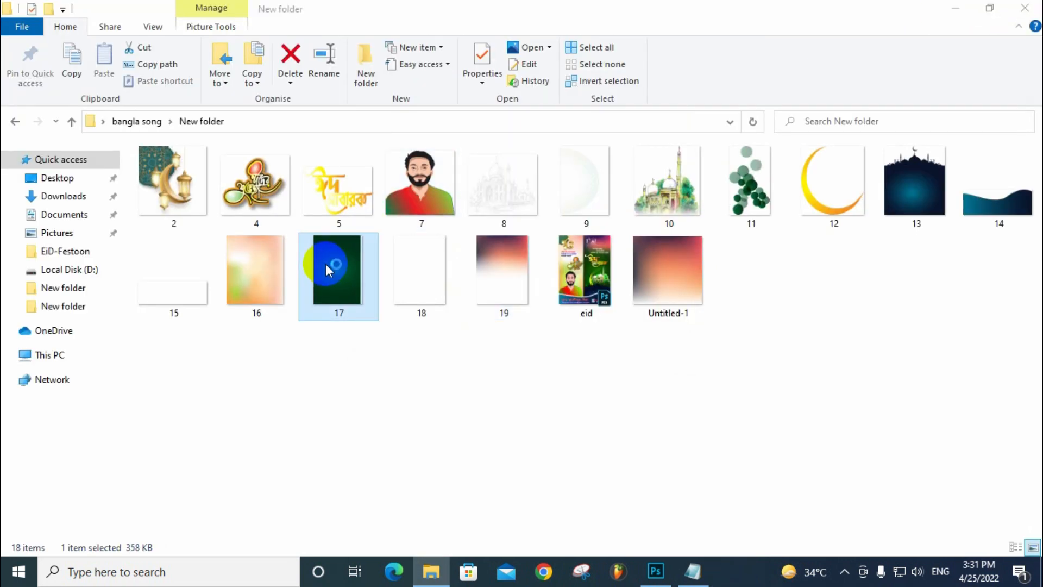
{"action": "double_click", "coordinate": [327, 267]}
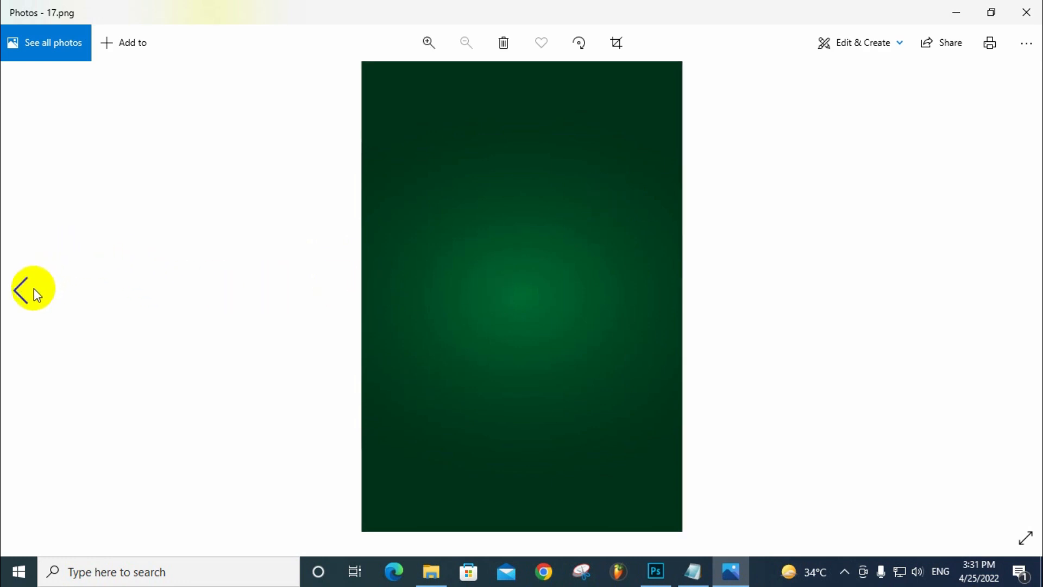
{"action": "left_click", "coordinate": [37, 294]}
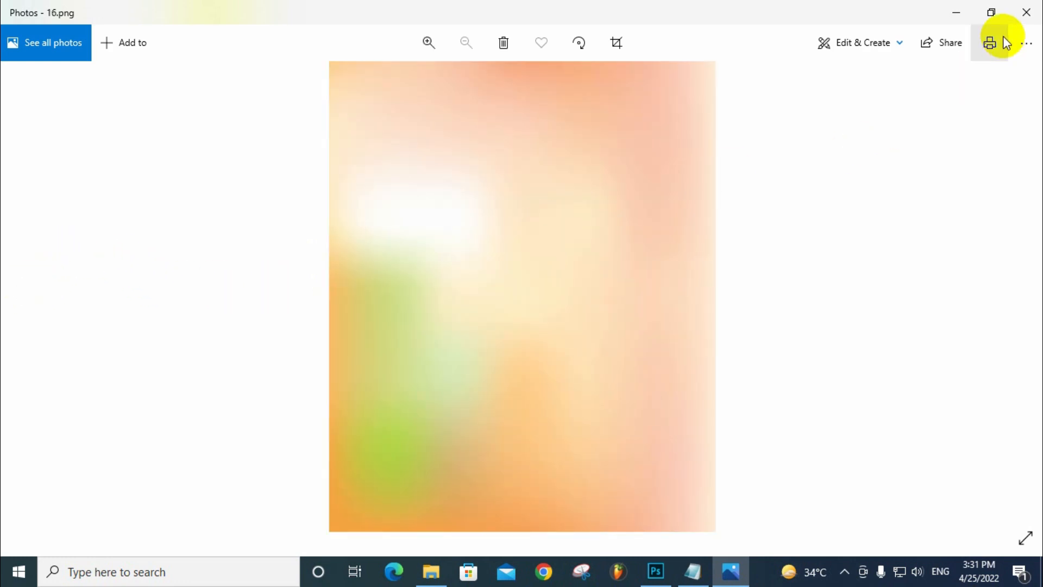
{"action": "left_click", "coordinate": [1027, 12]}
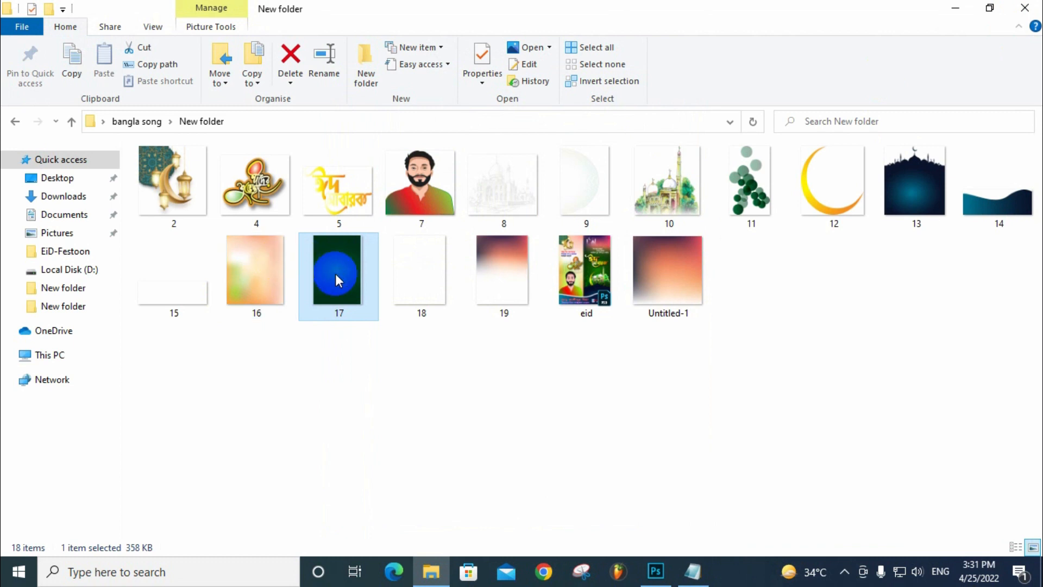
Place image 16 from the folder into the Untitled-2 document and align it with the canvas's upper-left corner
{"action": "left_click", "coordinate": [261, 261]}
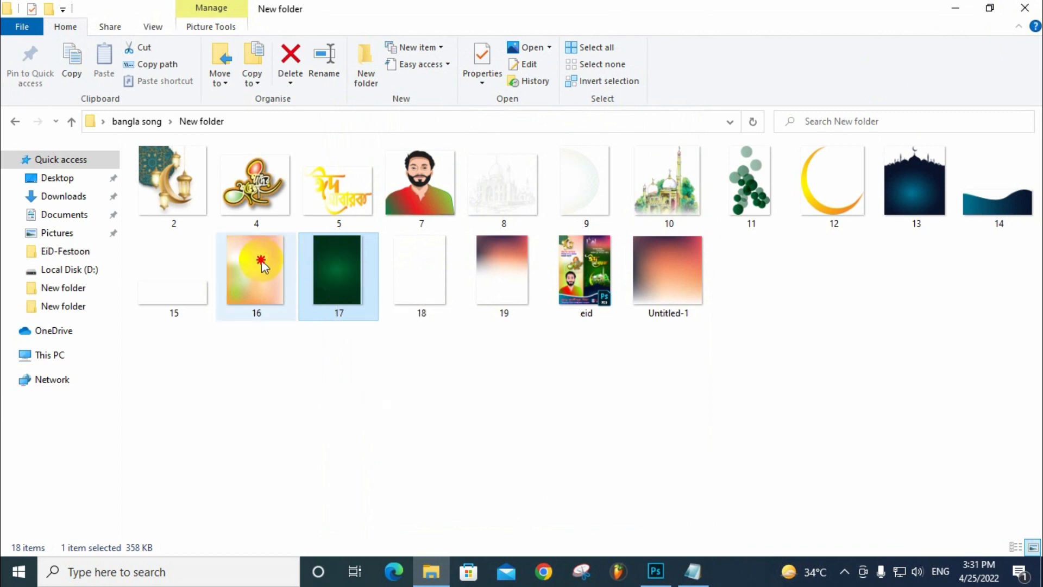
{"action": "left_click_drag", "start_coordinate": [261, 261], "coordinate": [505, 293]}
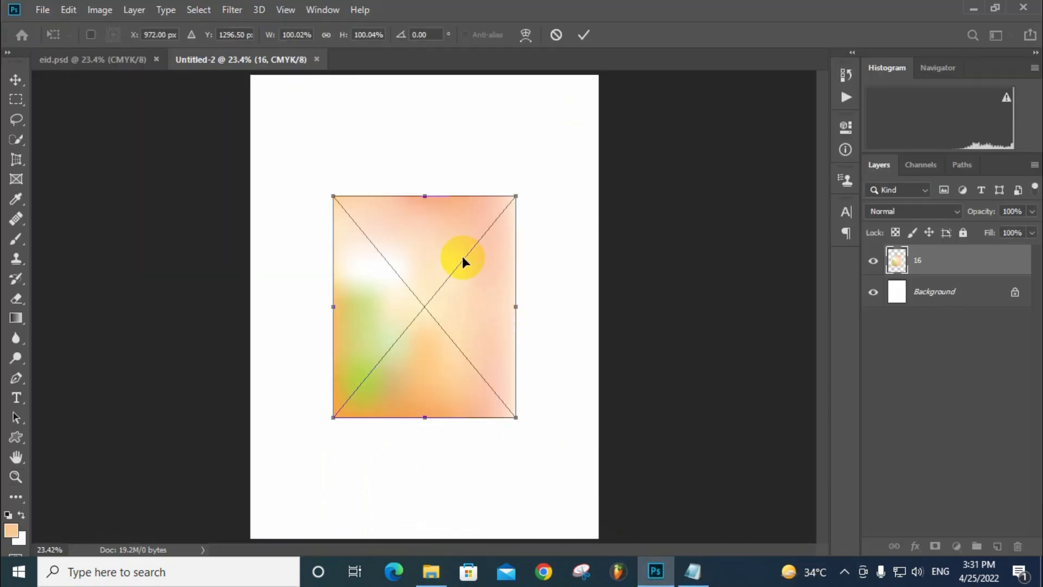
{"action": "left_click_drag", "start_coordinate": [462, 256], "coordinate": [380, 144]}
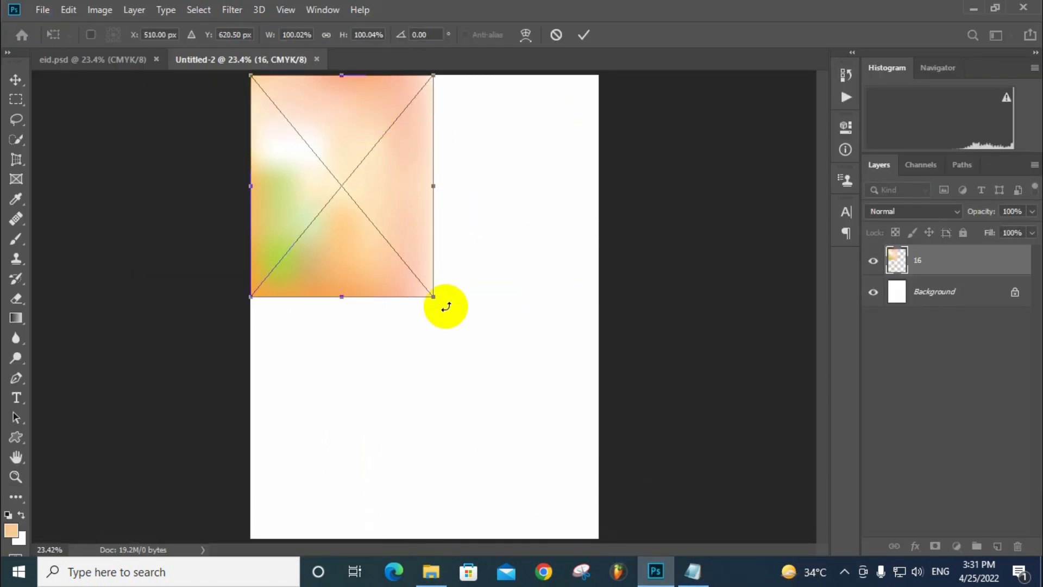
Stretch the placed gradient to about 121% width and 215% height, spanning the canvas's full height along its left side
{"action": "left_click_drag", "start_coordinate": [433, 296], "coordinate": [436, 476]}
{"action": "left_click_drag", "start_coordinate": [523, 404], "coordinate": [472, 553]}
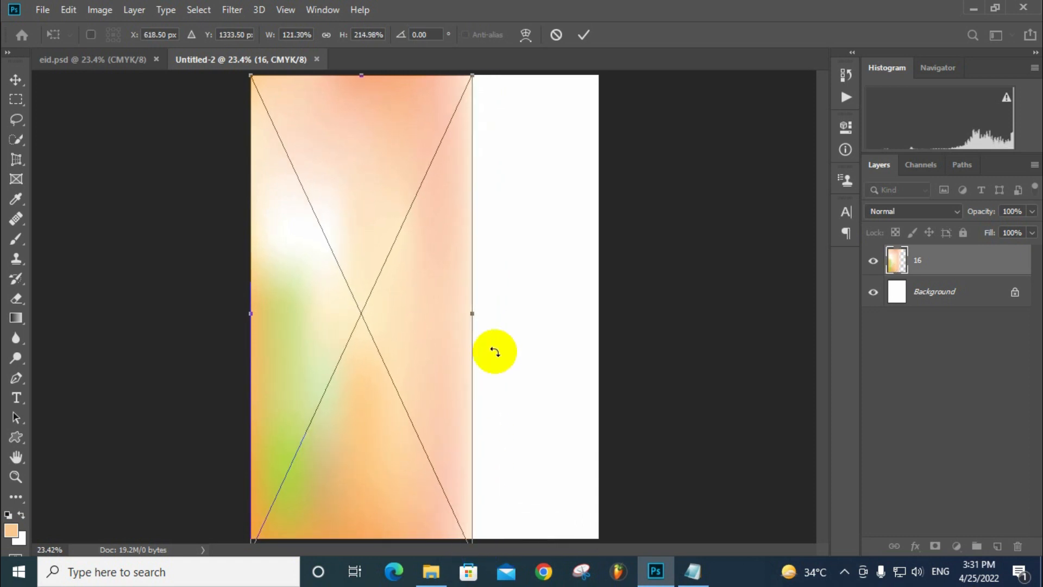
{"action": "left_click", "coordinate": [583, 34]}
{"action": "key", "text": "z"}
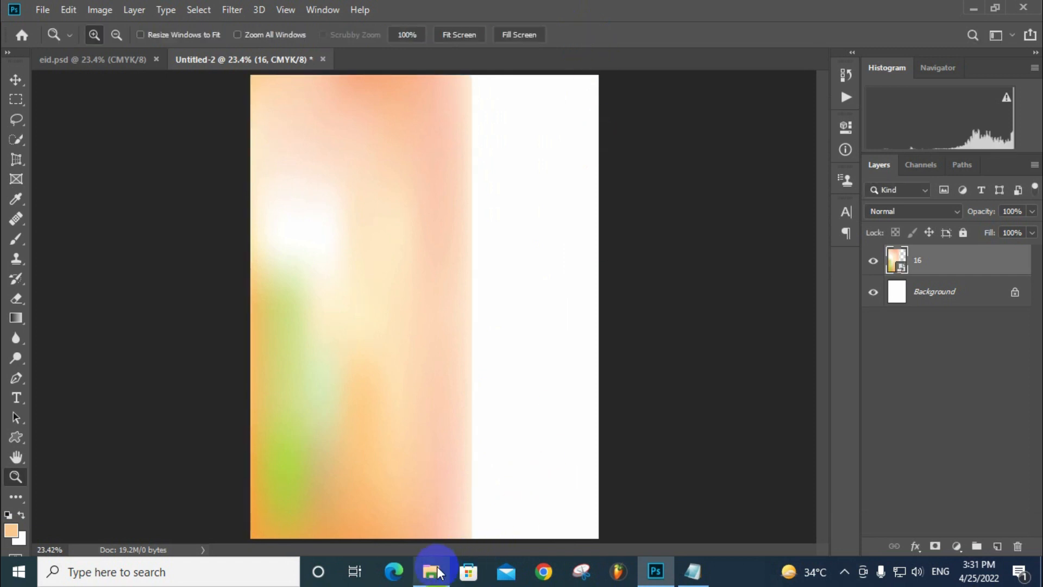
Place image 17 from the folder into the Untitled-2 document and align it with the canvas's upper-right corner
{"action": "left_click", "coordinate": [435, 571]}
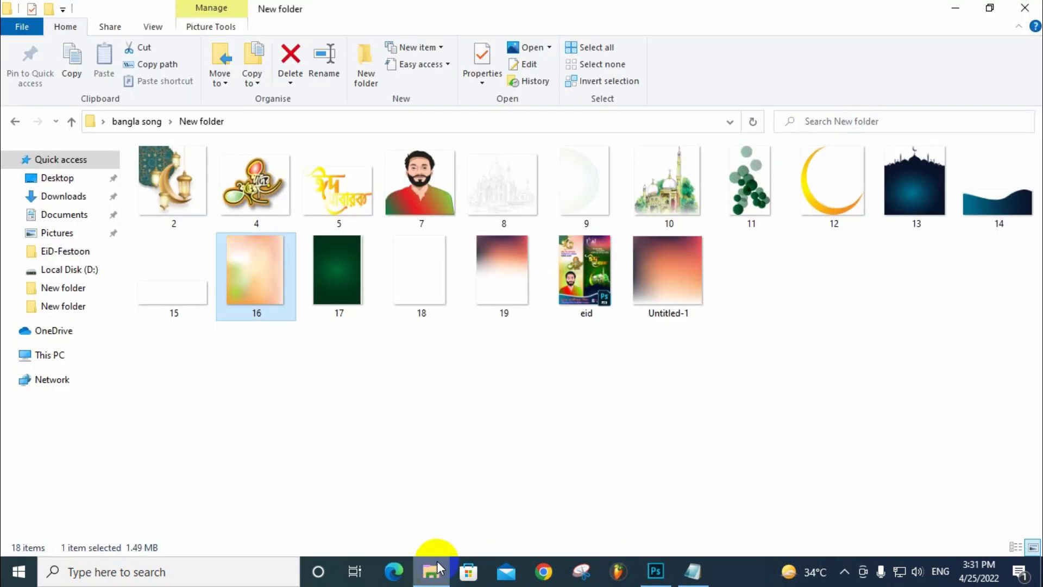
{"action": "left_click", "coordinate": [550, 377]}
{"action": "left_click_drag", "start_coordinate": [305, 291], "coordinate": [536, 374]}
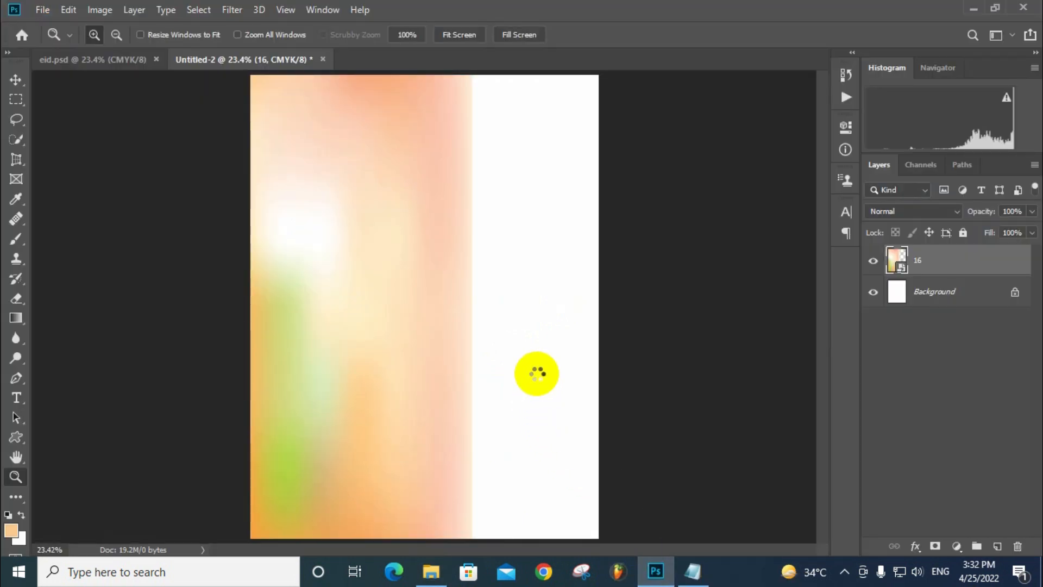
{"action": "left_click_drag", "start_coordinate": [496, 337], "coordinate": [555, 182]}
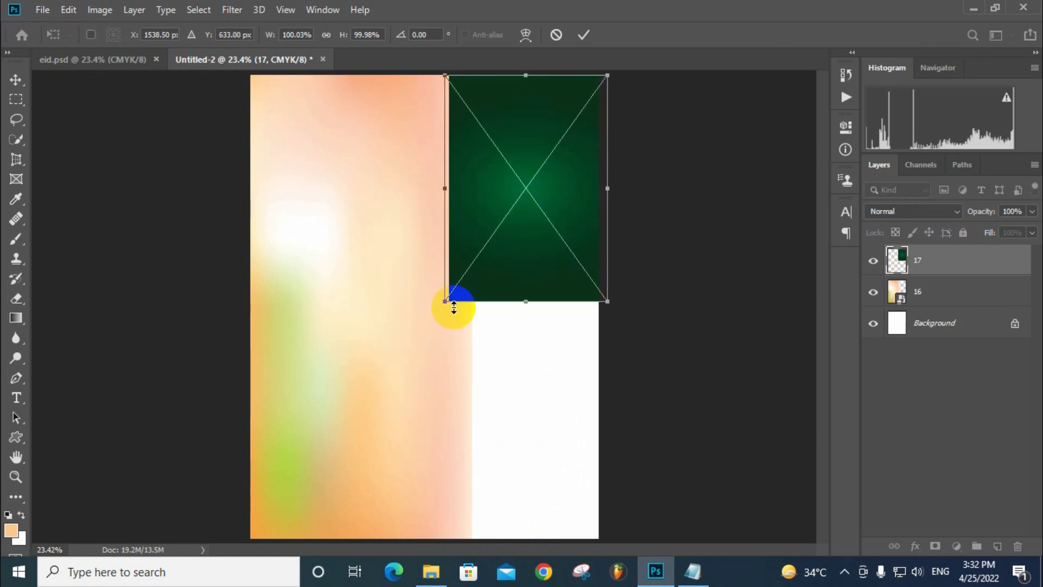
Stretch the placed green background to about 125% width and 205% height, spanning the canvas's full height beside the peach panel
{"action": "left_click_drag", "start_coordinate": [445, 302], "coordinate": [405, 537]}
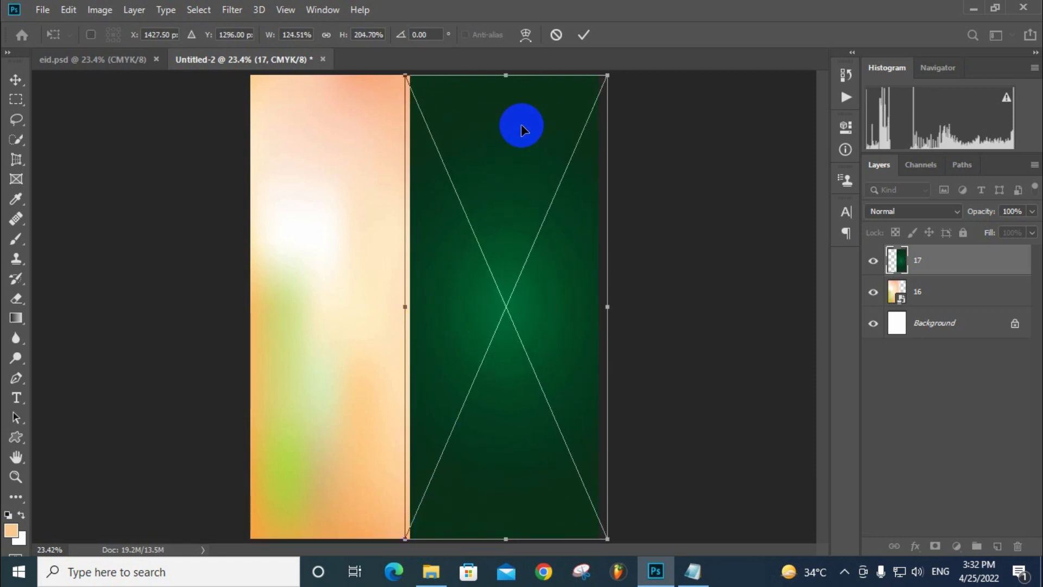
{"action": "left_click", "coordinate": [583, 35]}
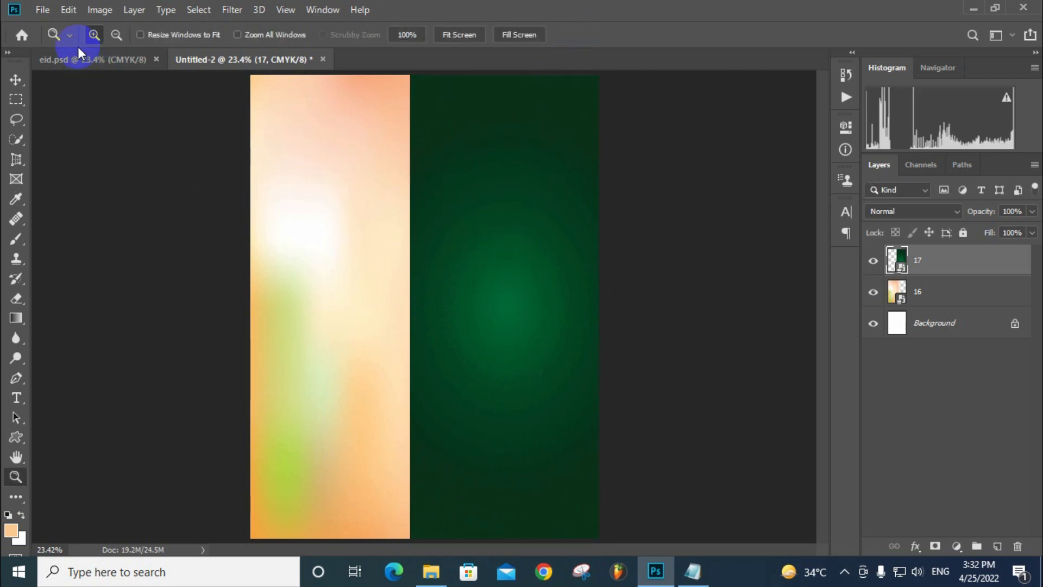
{"action": "left_click", "coordinate": [17, 80]}
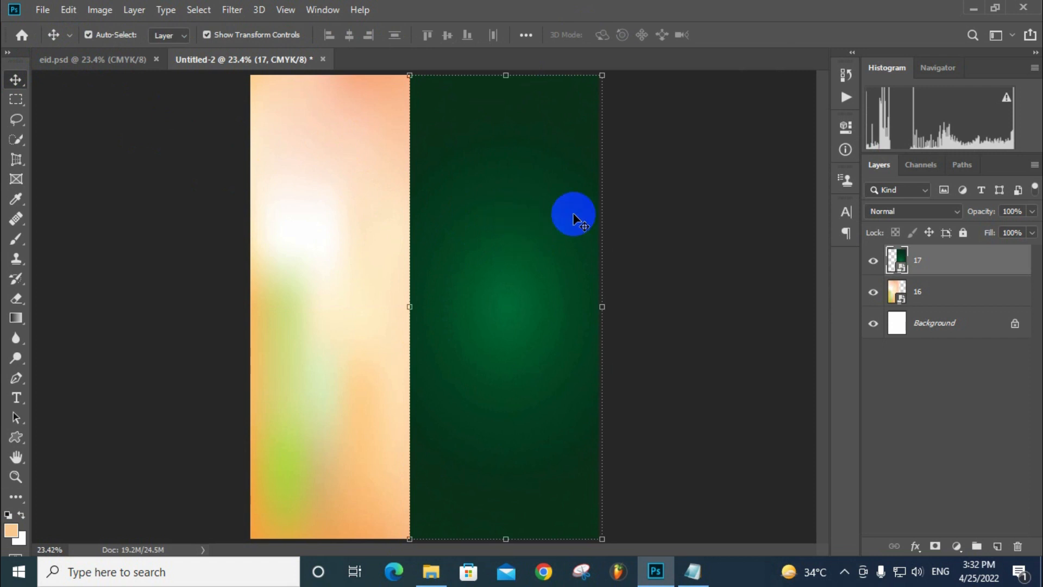
Place lantern image 2 in the peach panel's upper-left corner and scale it down to about 49.5%
{"action": "key", "text": "alt+Tab"}
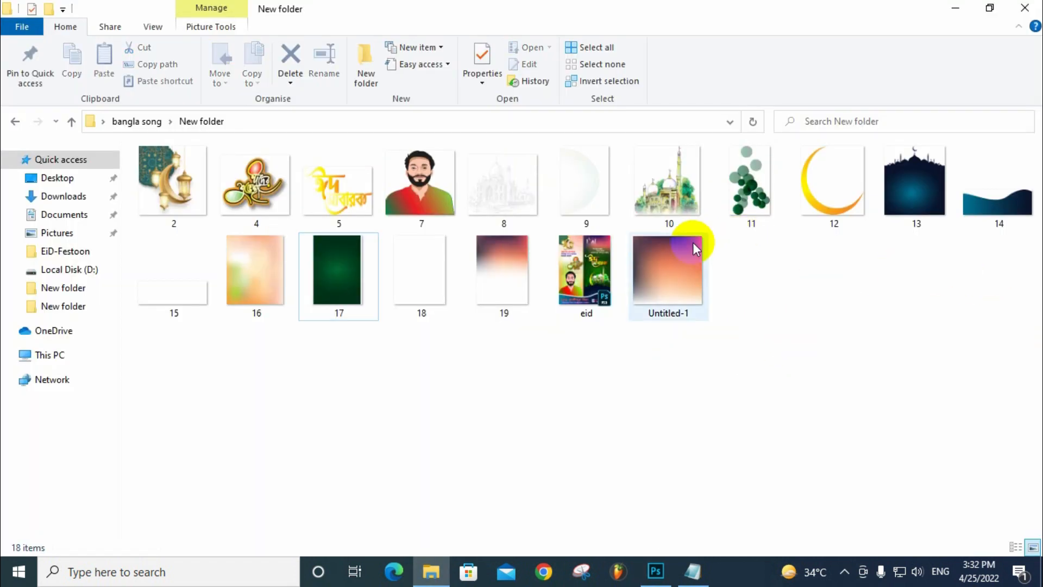
{"action": "left_click_drag", "start_coordinate": [171, 207], "coordinate": [331, 133]}
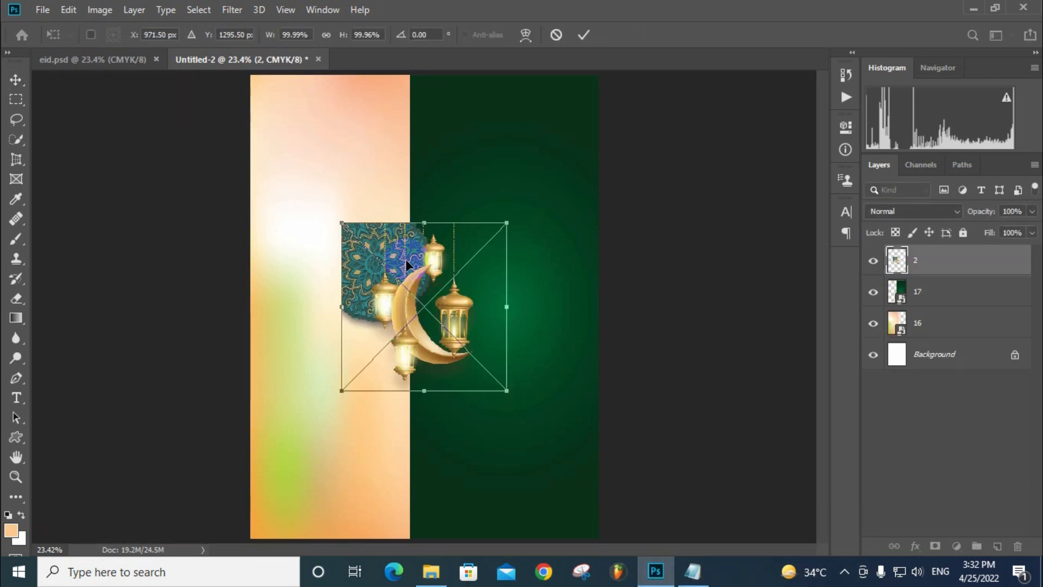
{"action": "left_click_drag", "start_coordinate": [408, 269], "coordinate": [316, 122]}
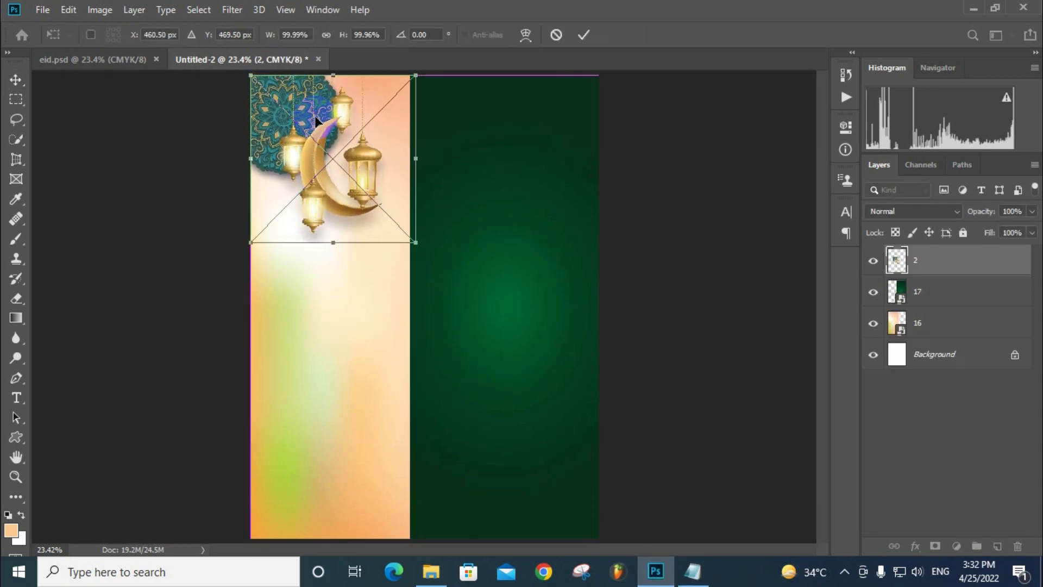
{"action": "left_click_drag", "start_coordinate": [416, 243], "coordinate": [341, 150]}
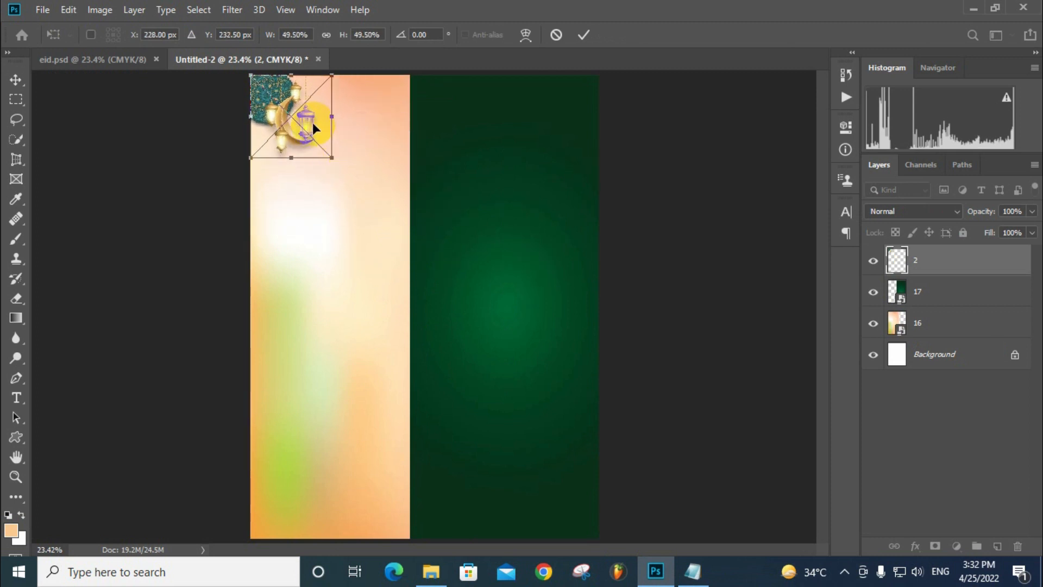
{"action": "left_click", "coordinate": [584, 35]}
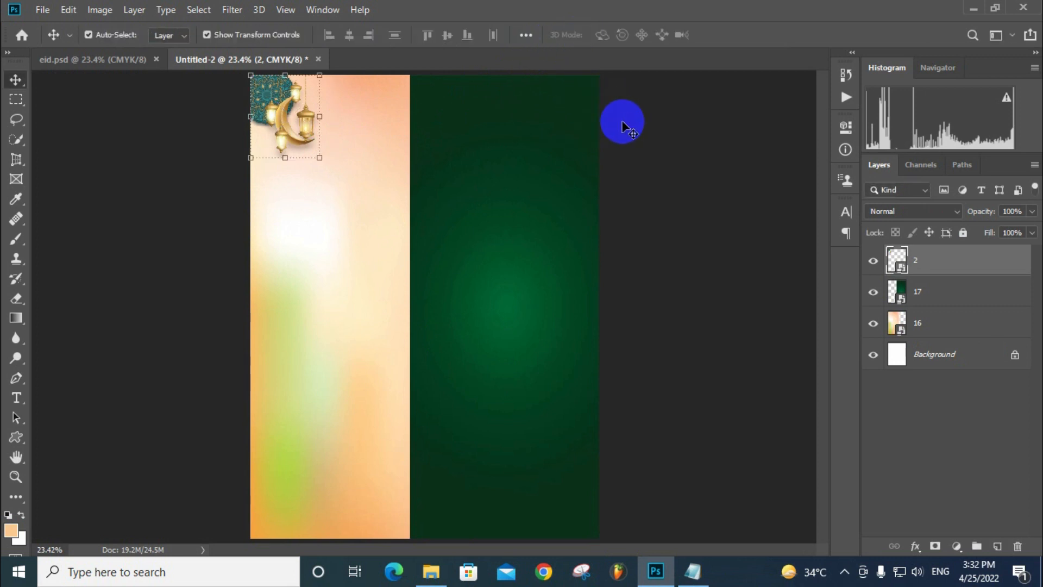
Place gradient image 19 from the folder into the poster at 100%, covering the whole canvas
{"action": "left_click", "coordinate": [432, 571]}
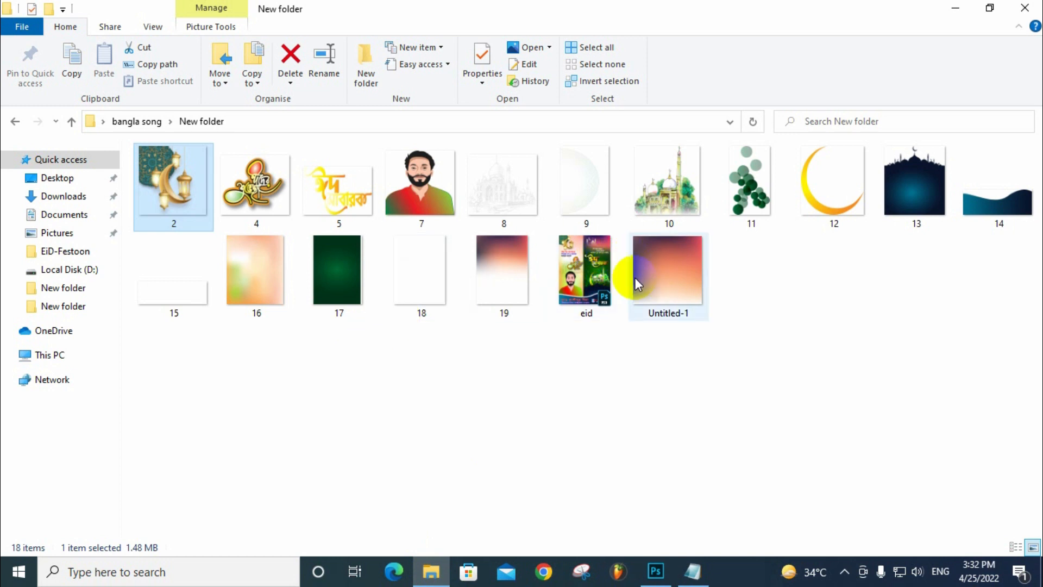
{"action": "left_click", "coordinate": [506, 266]}
{"action": "left_click_drag", "start_coordinate": [505, 266], "coordinate": [571, 182]}
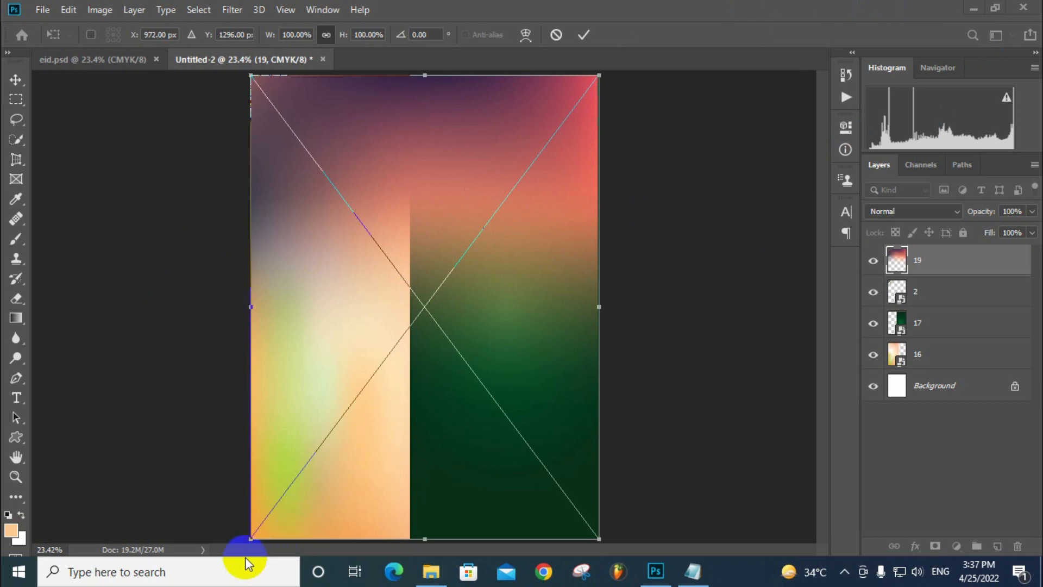
{"action": "left_click", "coordinate": [584, 35]}
{"action": "left_click", "coordinate": [252, 405]}
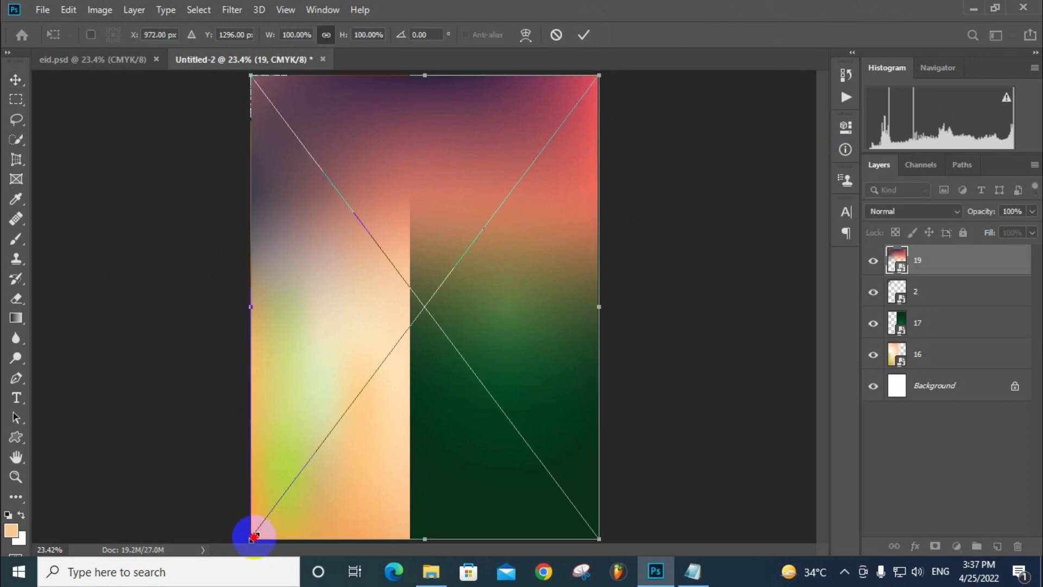
Shrink gradient 19 to about 54% width and 51% height, fitting it to the upper part of the green panel
{"action": "left_click_drag", "start_coordinate": [253, 537], "coordinate": [409, 348]}
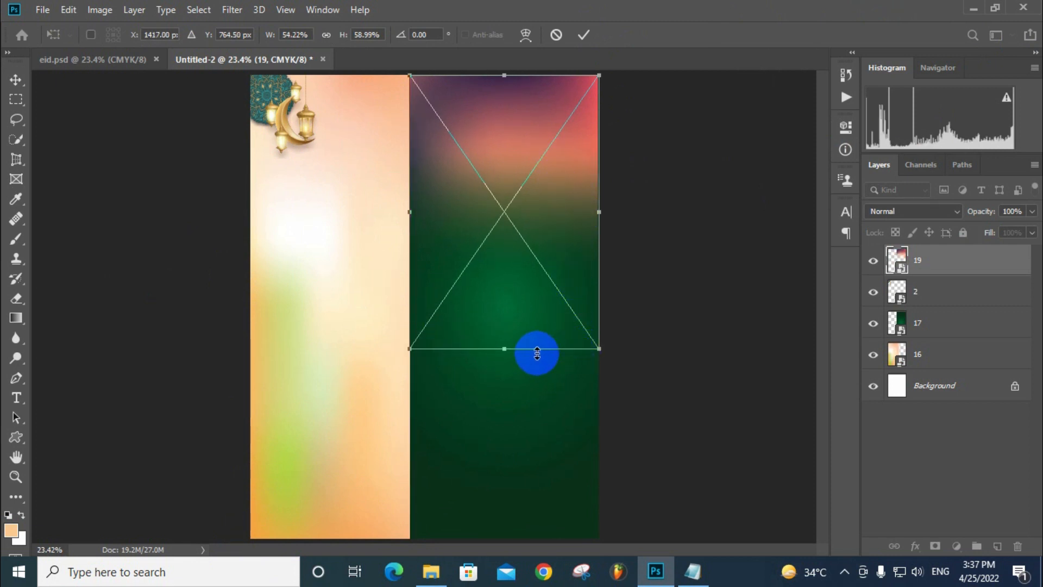
{"action": "left_click_drag", "start_coordinate": [537, 352], "coordinate": [537, 313]}
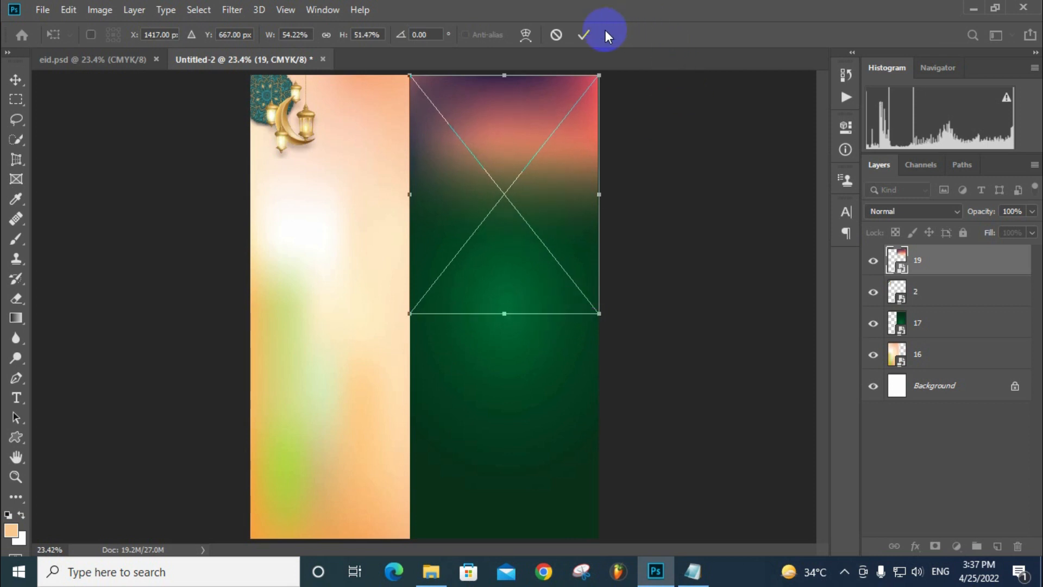
{"action": "left_click", "coordinate": [583, 35]}
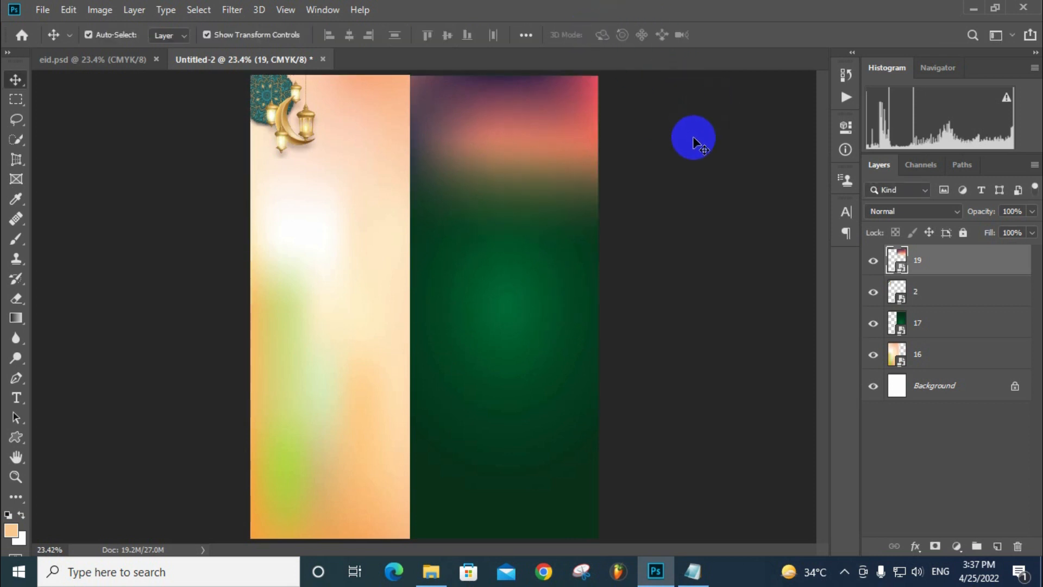
{"action": "left_click", "coordinate": [692, 138]}
Place mosque image 10 in the green panel, scale it to about 130%, and position it across the panel's middle
{"action": "left_click", "coordinate": [437, 572]}
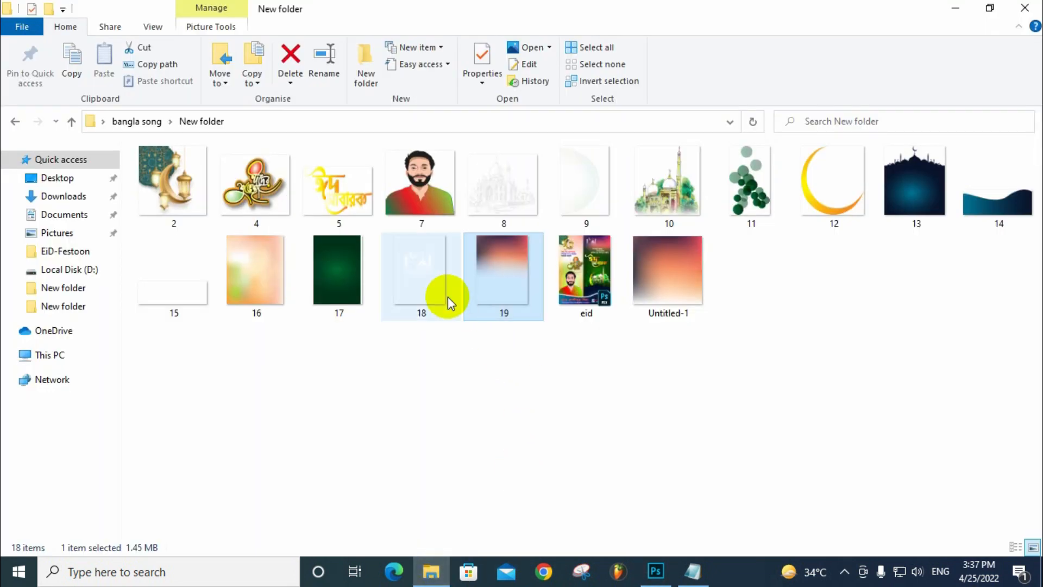
{"action": "left_click_drag", "start_coordinate": [235, 176], "coordinate": [549, 386]}
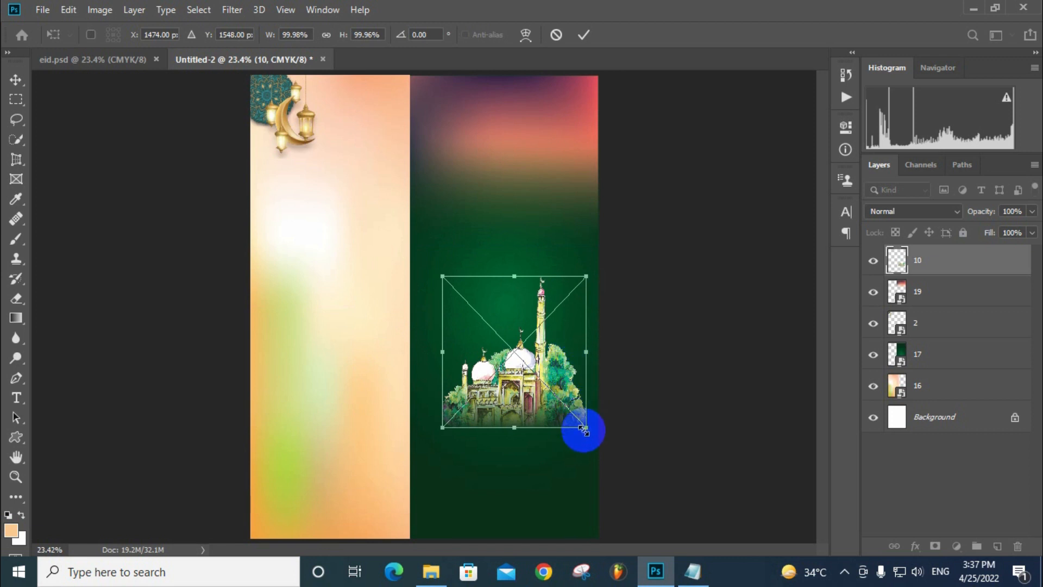
{"action": "mouse_move", "coordinate": [583, 426]}
{"action": "left_mouse_down"}
{"action": "mouse_move", "coordinate": [597, 432]}
{"action": "mouse_move", "coordinate": [549, 410]}
{"action": "mouse_move", "coordinate": [612, 447]}
{"action": "mouse_move", "coordinate": [579, 431]}
{"action": "left_mouse_up"}
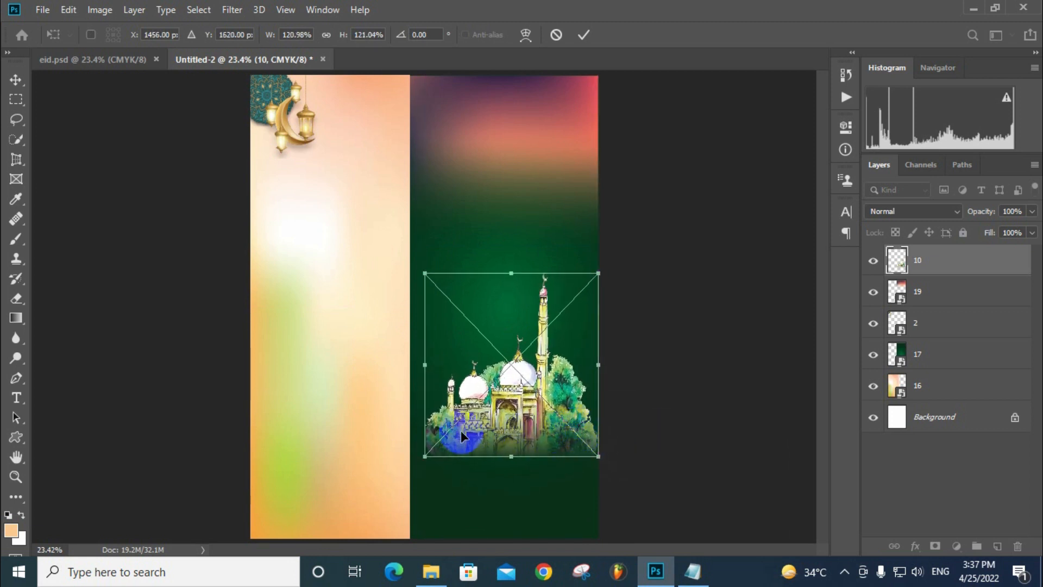
{"action": "left_click_drag", "start_coordinate": [424, 455], "coordinate": [407, 455]}
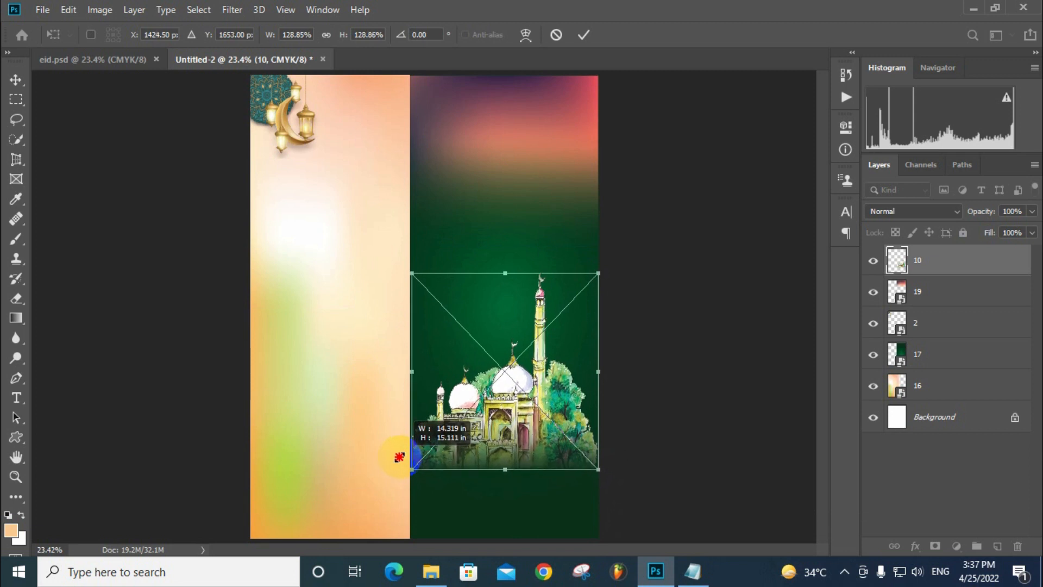
{"action": "left_click_drag", "start_coordinate": [497, 450], "coordinate": [502, 395]}
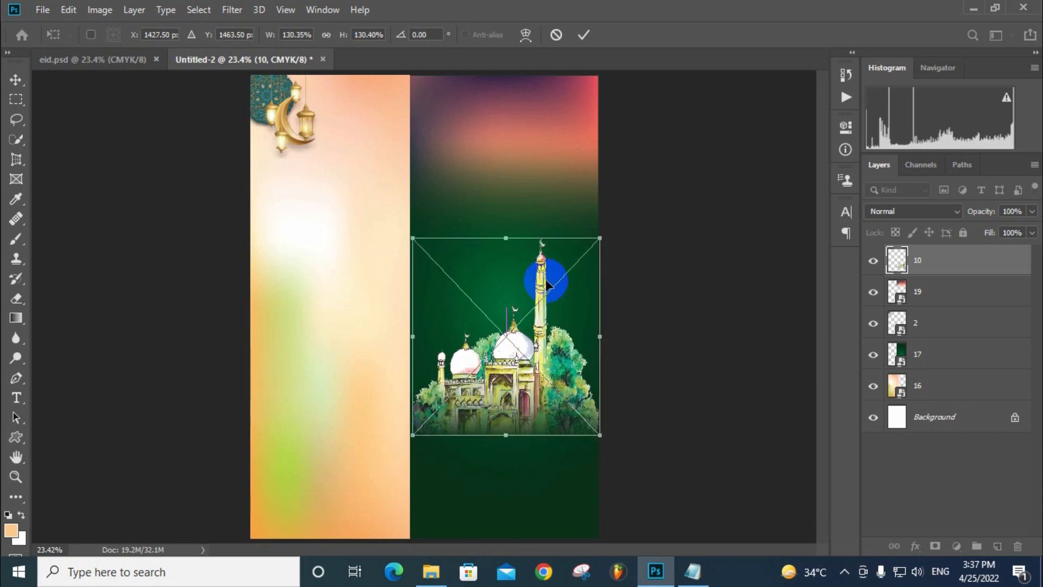
{"action": "left_click", "coordinate": [581, 36]}
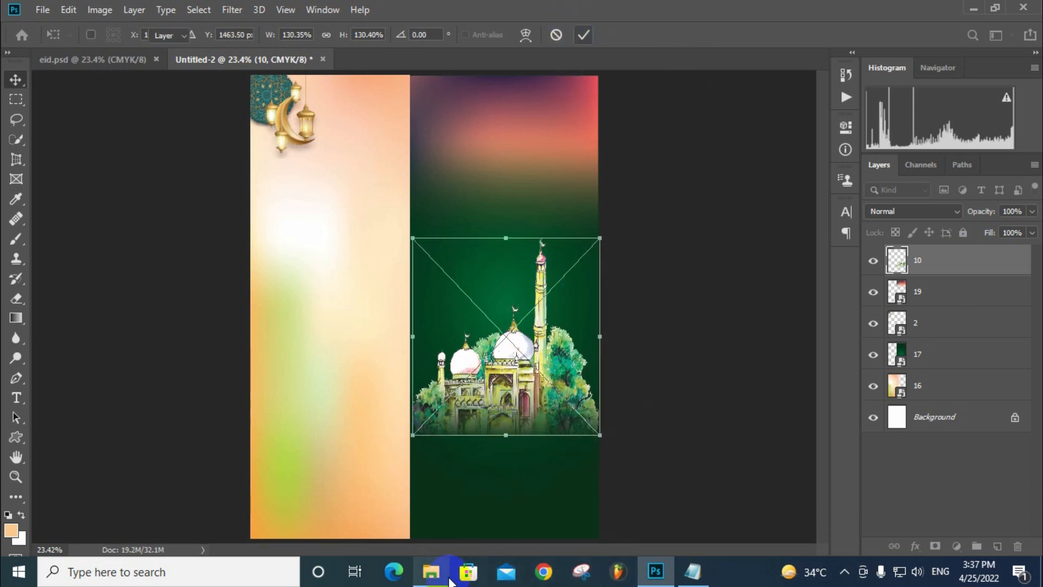
Place green circles image 11 in the green panel, scale it to about 39%, and position it over the mosque's left dome
{"action": "left_click", "coordinate": [431, 572]}
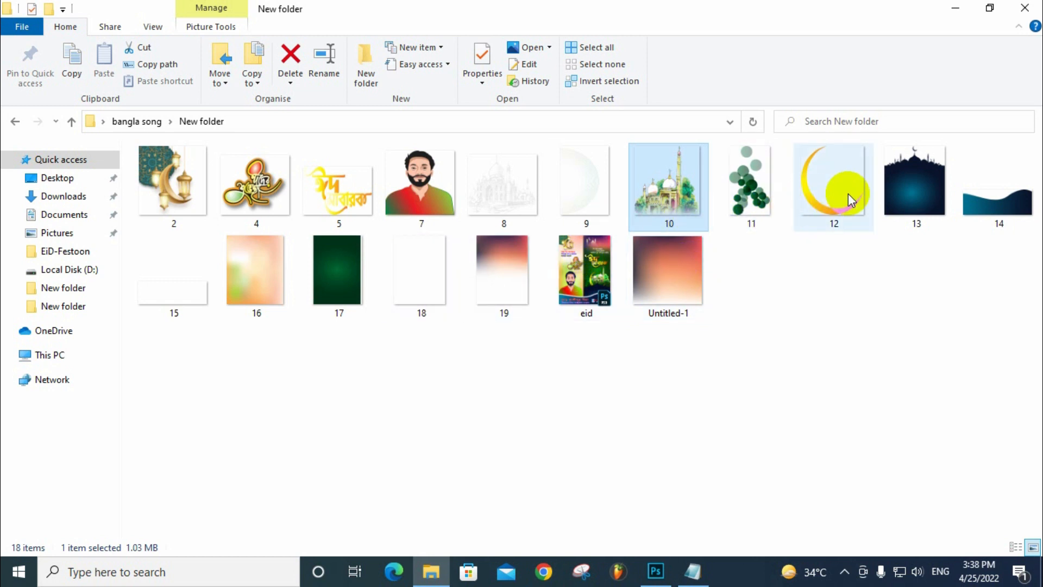
{"action": "left_click", "coordinate": [740, 244]}
{"action": "left_click_drag", "start_coordinate": [742, 247], "coordinate": [478, 338]}
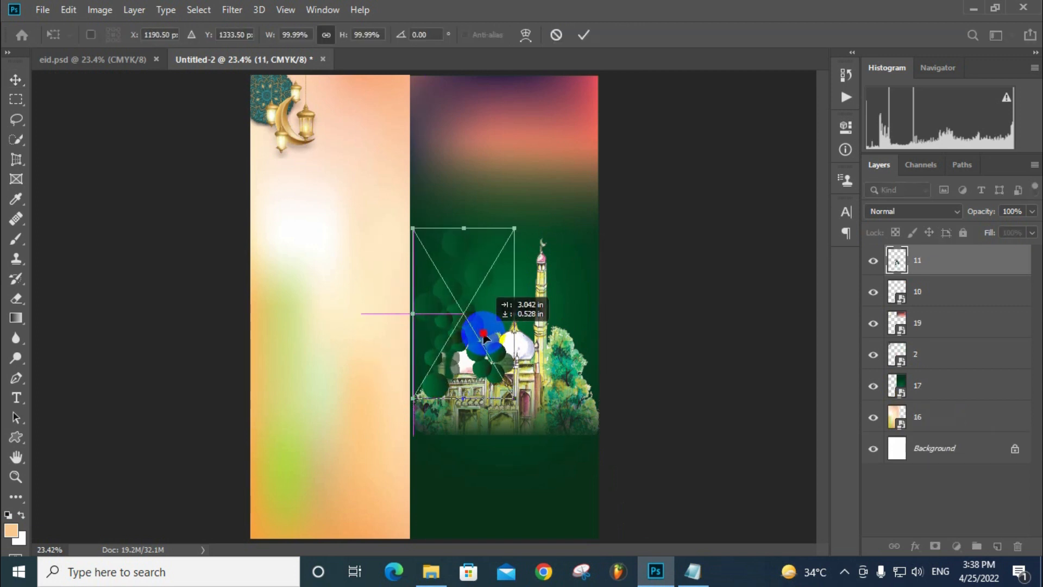
{"action": "left_click_drag", "start_coordinate": [502, 249], "coordinate": [444, 335]}
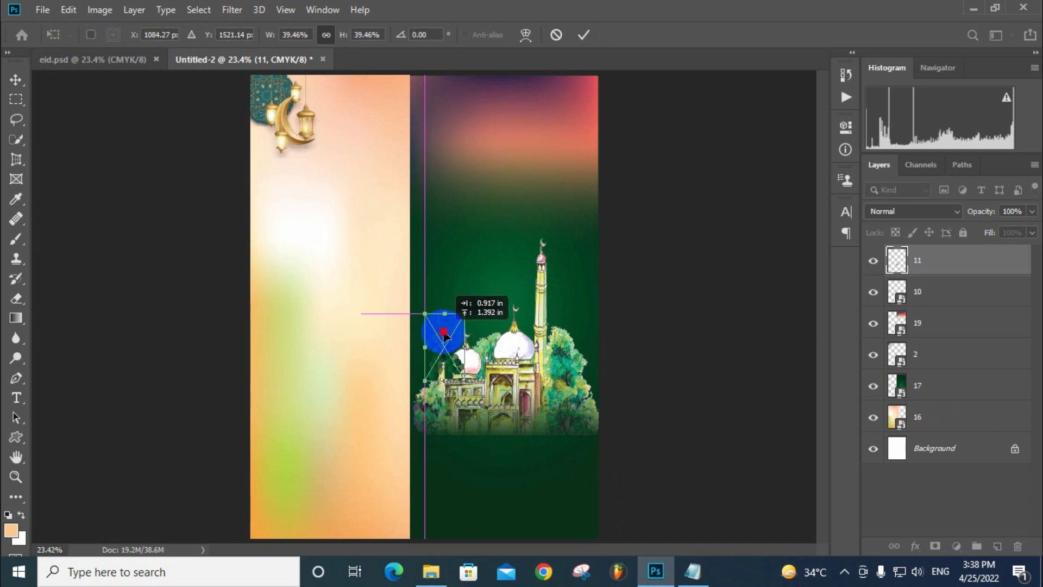
Move layer 11 directly below layer 19 in the stack and nudge the green circles upward
{"action": "left_click", "coordinate": [891, 338]}
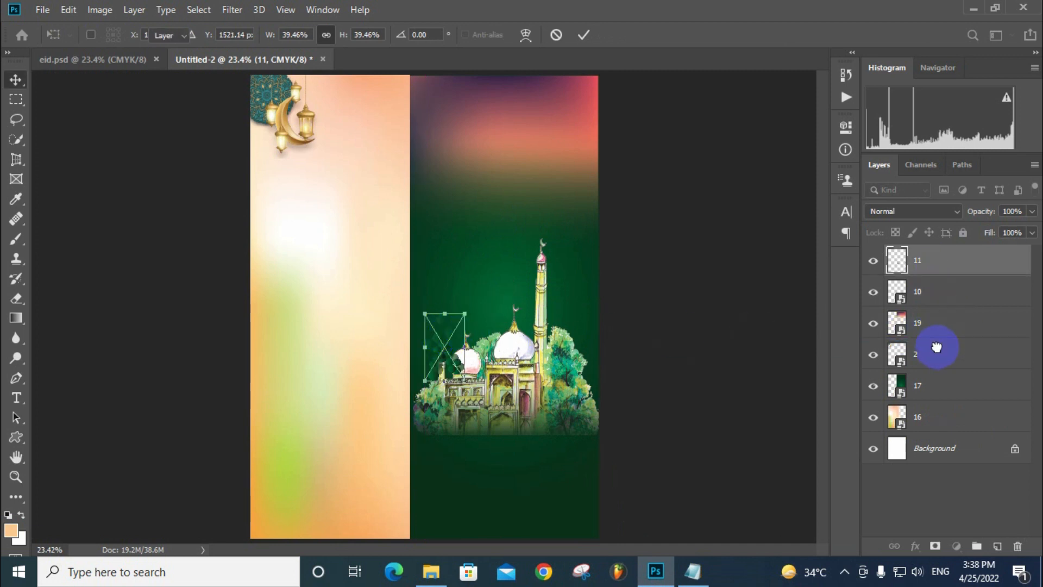
{"action": "left_click_drag", "start_coordinate": [937, 348], "coordinate": [933, 345]}
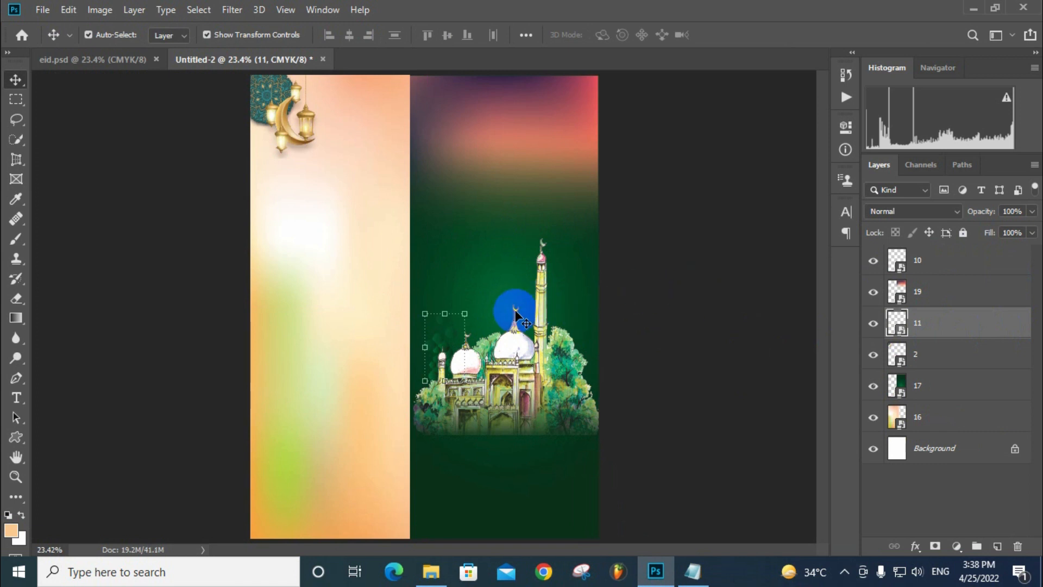
{"action": "key", "text": "shift+Up"}
{"action": "key", "text": "shift+Up"}
{"action": "key", "text": "shift+Up"}
{"action": "key", "text": "shift+Up"}
{"action": "key", "text": "shift+Up"}
{"action": "left_click", "coordinate": [662, 301]}
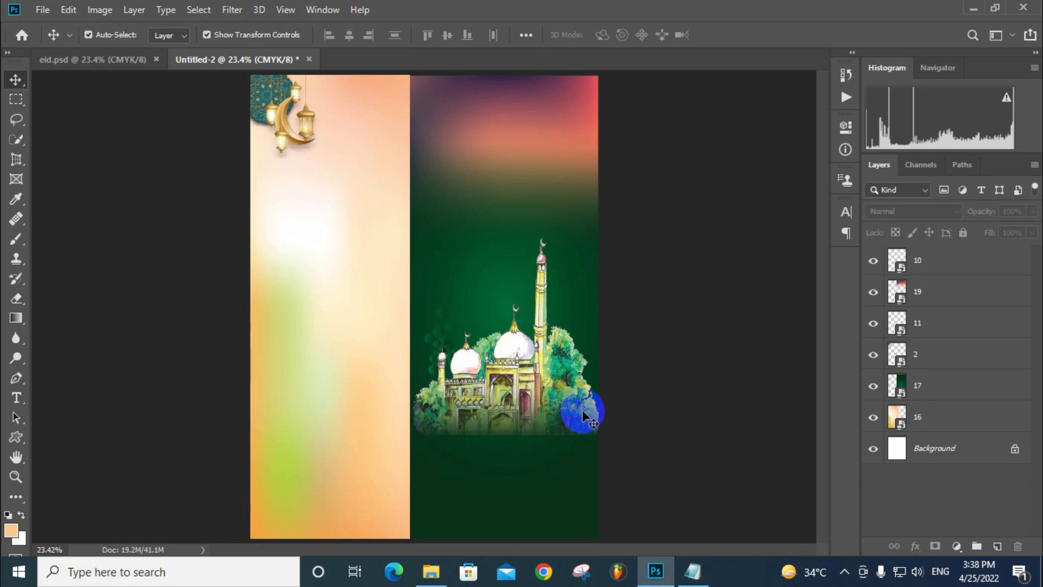
{"action": "left_click", "coordinate": [583, 411]}
{"action": "left_click", "coordinate": [691, 354]}
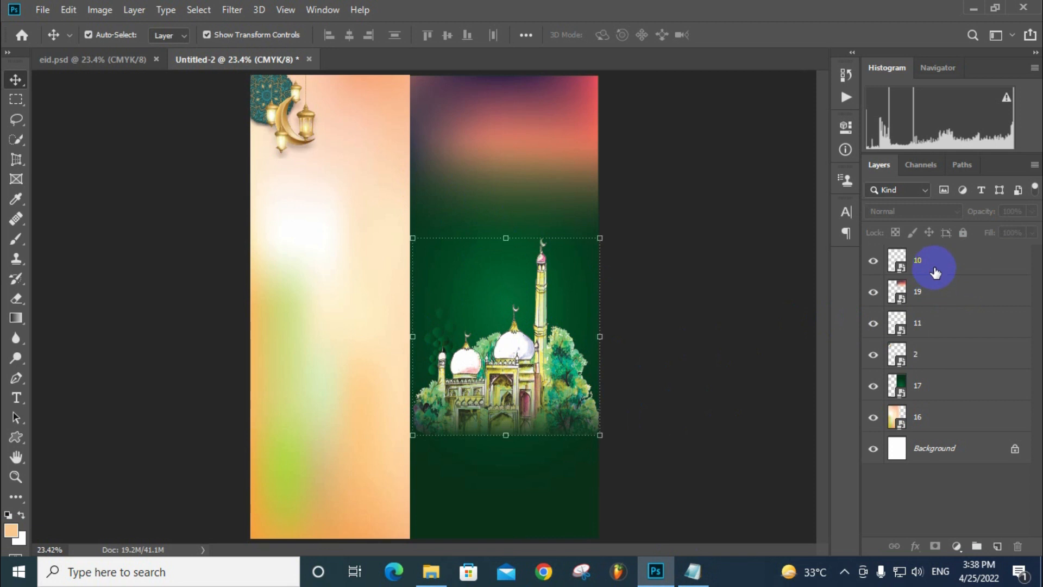
{"action": "left_click", "coordinate": [716, 318]}
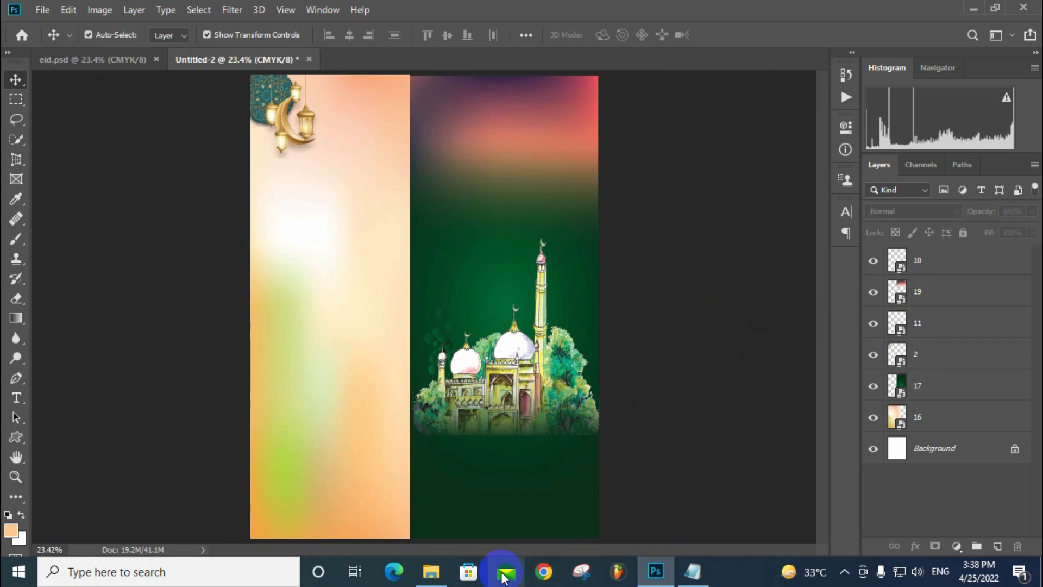
Place crescent image 12 from the folder at about 100% and position it around the mosque in the green panel
{"action": "left_click", "coordinate": [435, 570]}
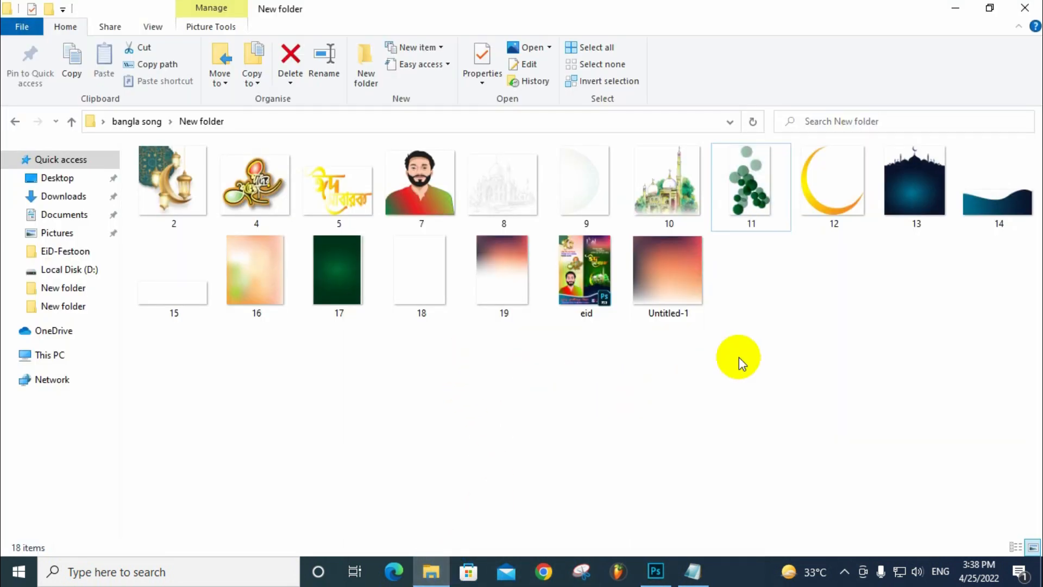
{"action": "left_click_drag", "start_coordinate": [833, 185], "coordinate": [472, 310]}
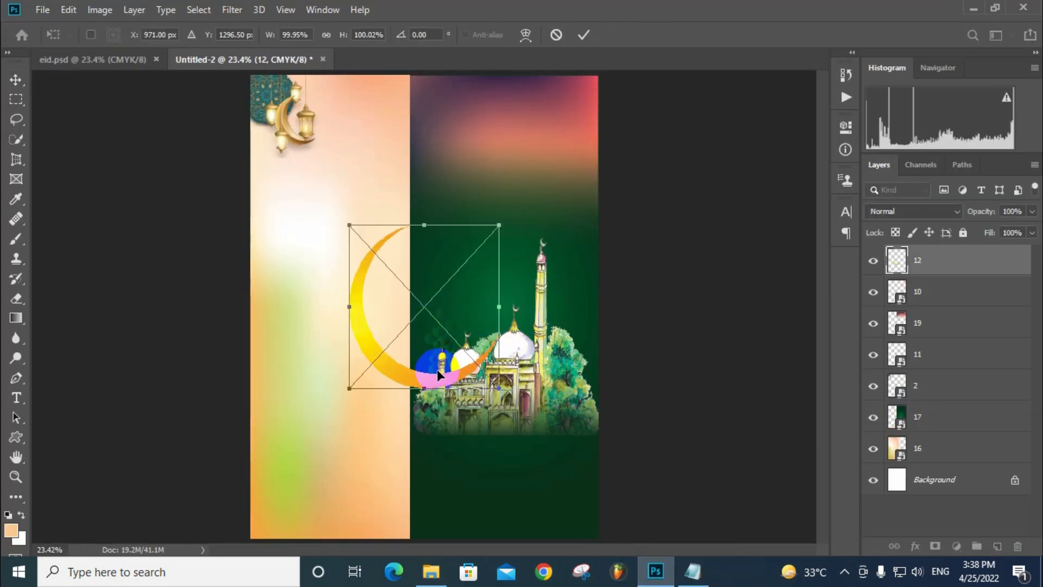
{"action": "left_click_drag", "start_coordinate": [438, 375], "coordinate": [522, 430]}
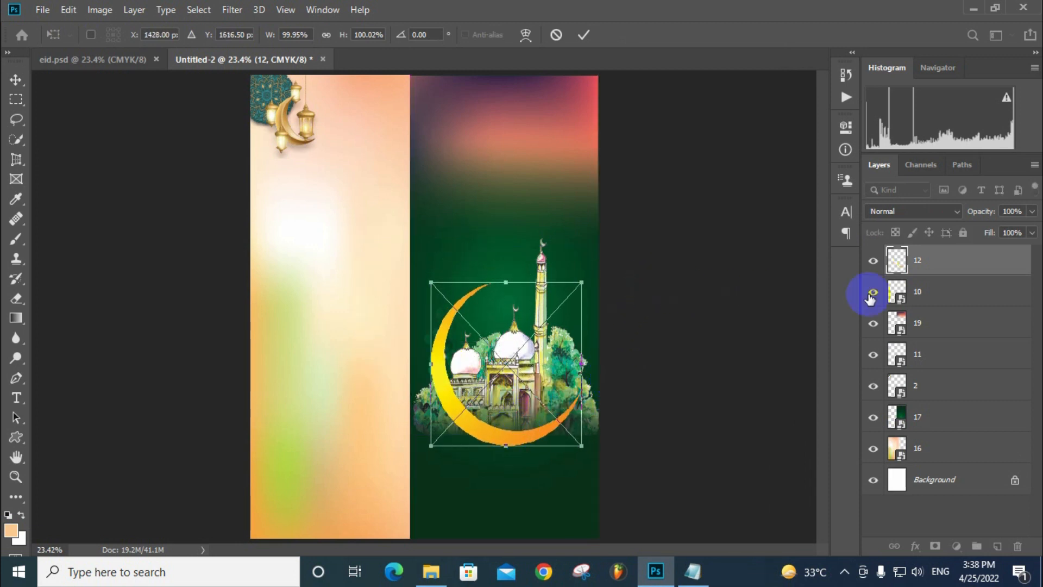
Link layers 12, 10 and 11 so the crescent, mosque and green circles move together
{"action": "left_click", "coordinate": [972, 305], "text": "shift"}
{"action": "left_click", "coordinate": [972, 321], "text": "shift"}
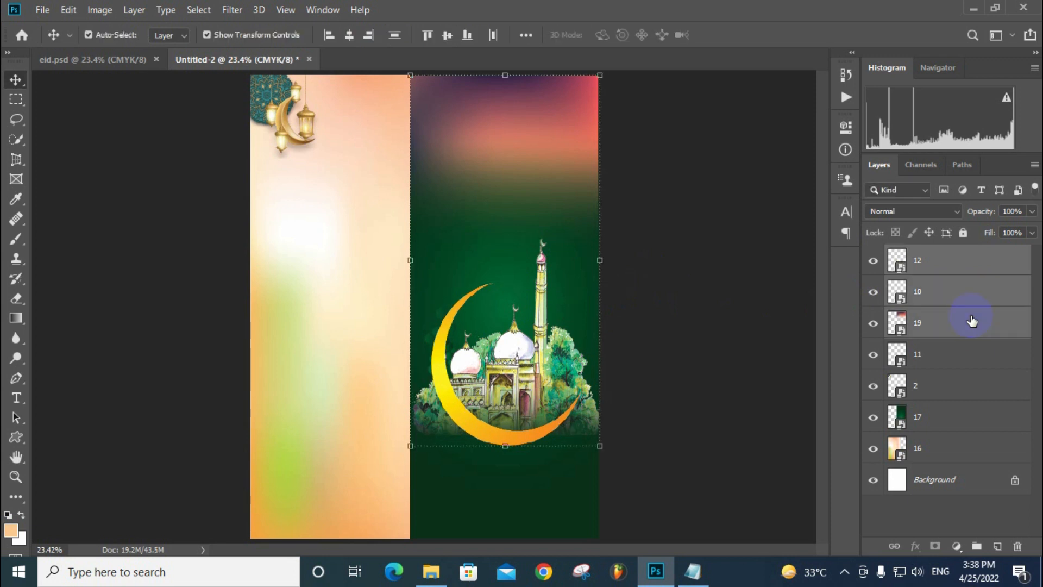
{"action": "left_click", "coordinate": [956, 324], "text": "ctrl"}
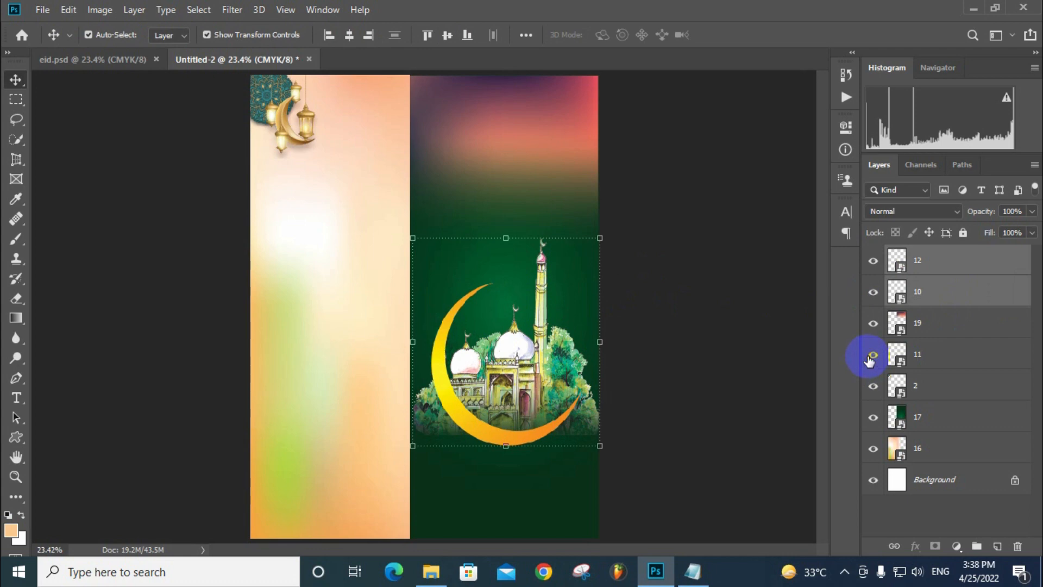
{"action": "left_click", "coordinate": [946, 356], "text": "ctrl"}
{"action": "right_click", "coordinate": [948, 353]}
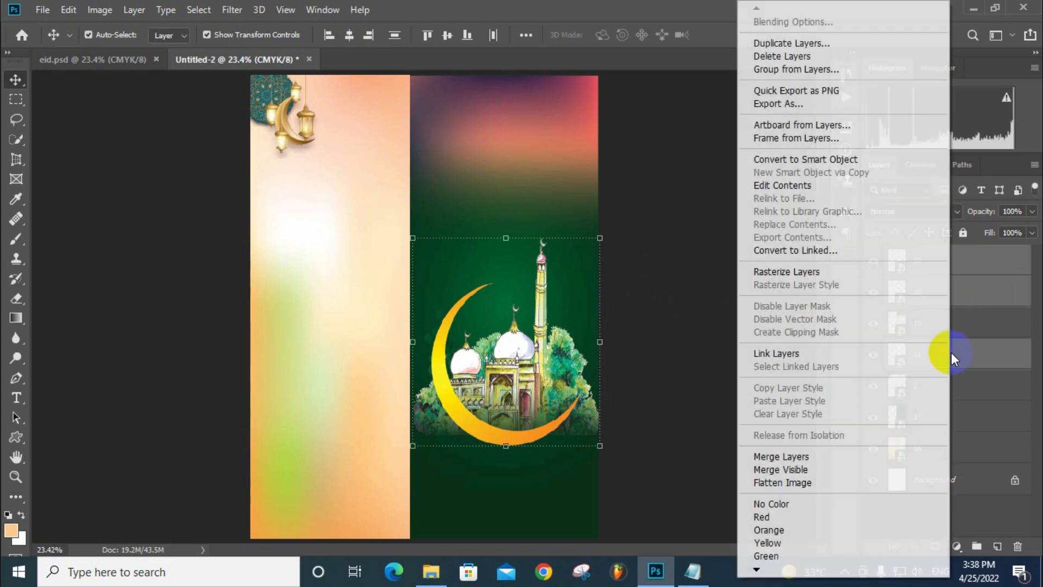
{"action": "left_click", "coordinate": [811, 353]}
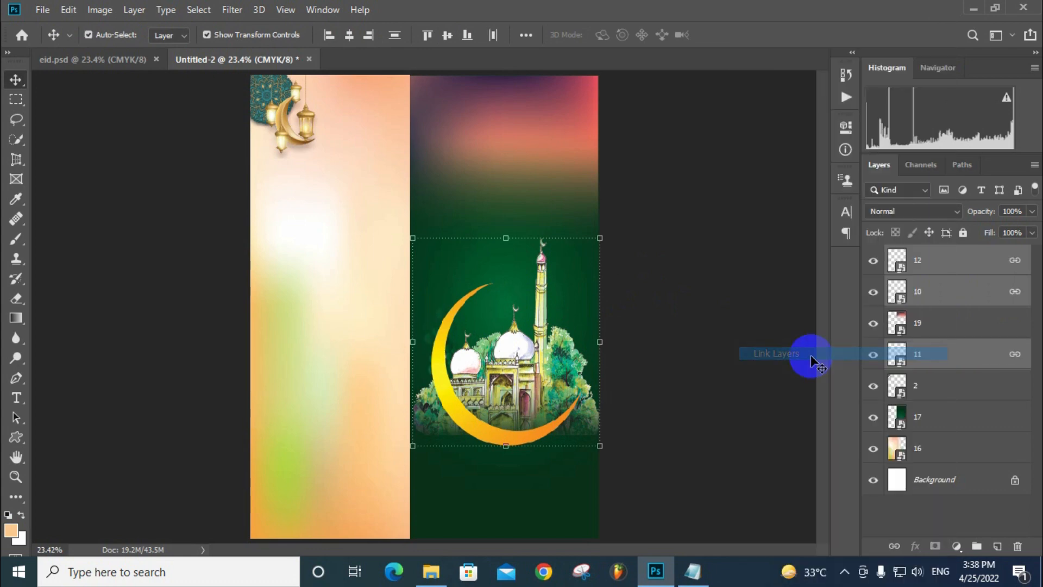
Nudge the linked mosque, crescent and green circles upward in the green panel until the minaret tip nears the reddish gradient
{"action": "key", "text": "shift+Up"}
{"action": "key", "text": "shift+Up"}
{"action": "key", "text": "shift+Up"}
{"action": "key", "text": "shift+Up"}
{"action": "key", "text": "shift+Up"}
{"action": "key", "text": "shift+Up"}
{"action": "key", "text": "shift+Up"}
{"action": "key", "text": "shift+Up"}
{"action": "key", "text": "shift+Up"}
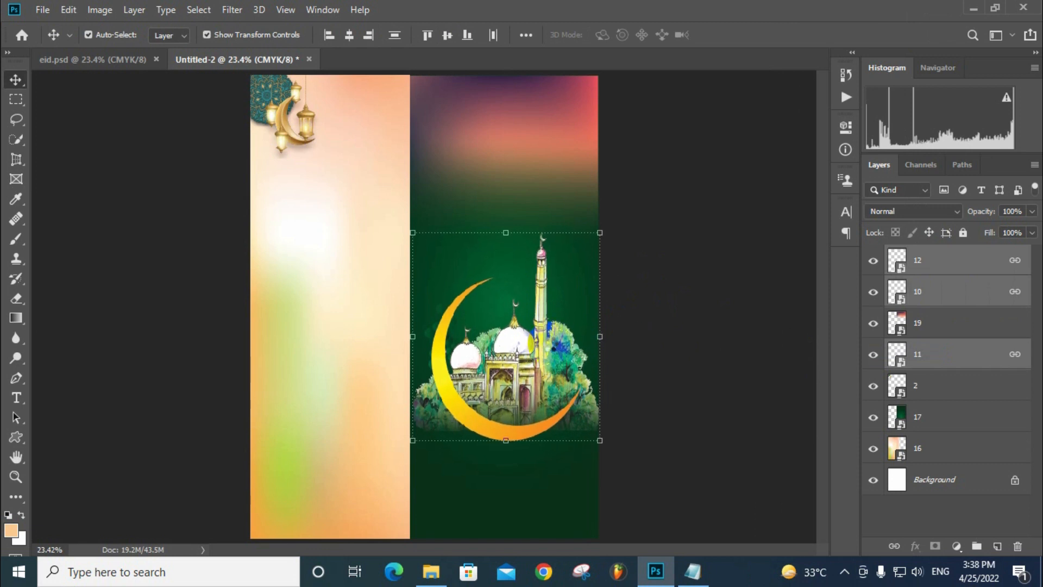
{"action": "key", "text": "shift+Up"}
{"action": "key", "text": "shift+Up"}
{"action": "key", "text": "shift+Up"}
{"action": "key", "text": "shift+Up"}
{"action": "key", "text": "shift+Up"}
{"action": "key", "text": "shift+Up"}
{"action": "key", "text": "shift+Up"}
{"action": "key", "text": "shift+Up"}
{"action": "key", "text": "shift+Up"}
{"action": "key", "text": "shift+Up"}
{"action": "key", "text": "shift+Up"}
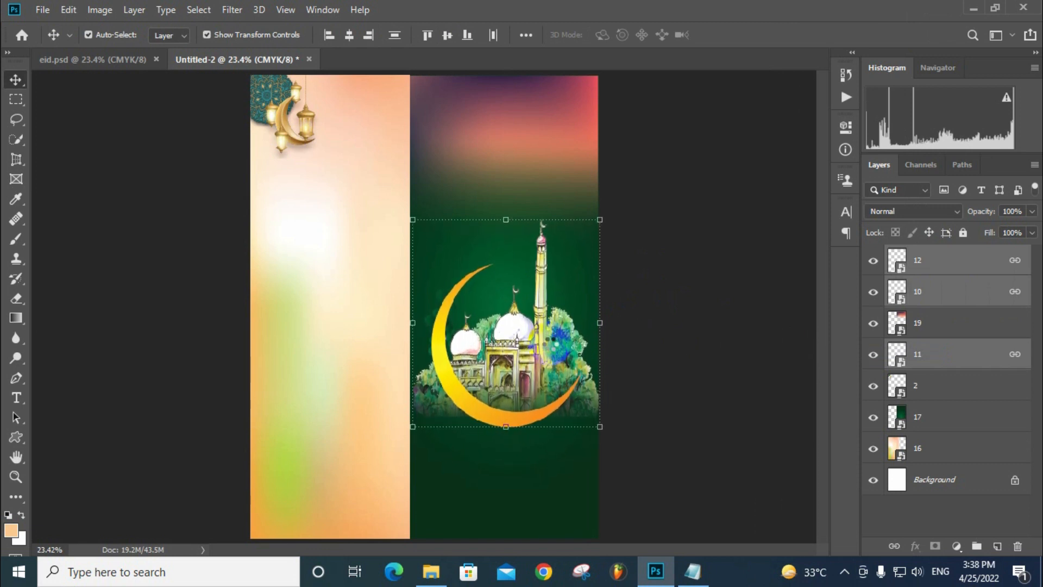
{"action": "key", "text": "shift+Up"}
{"action": "key", "text": "shift+Up"}
{"action": "key", "text": "shift+Up"}
{"action": "key", "text": "shift+Up"}
{"action": "key", "text": "shift+Up"}
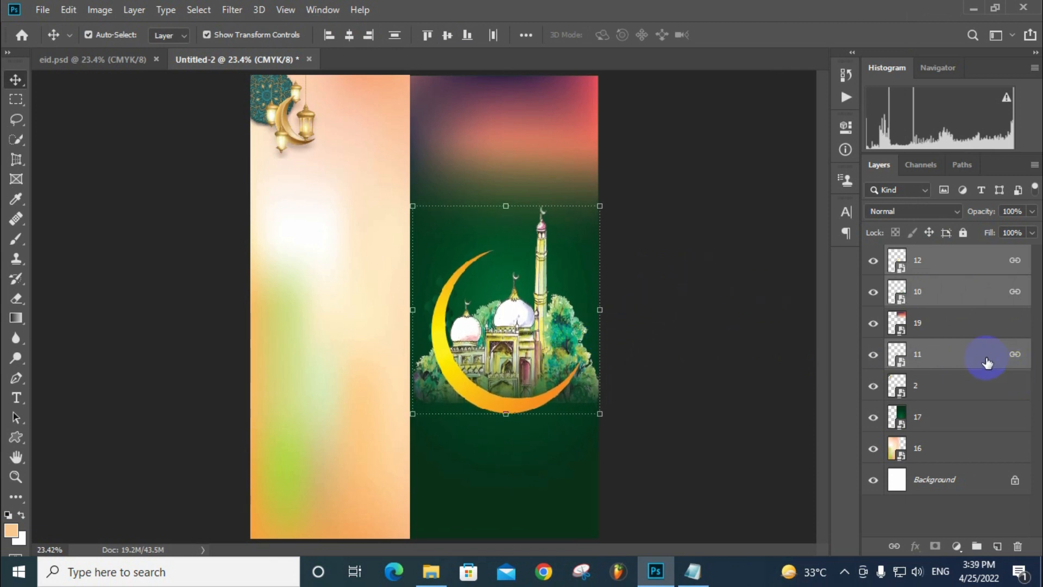
Unlink the green circles layer 11 from the mosque and crescent layers
{"action": "left_click", "coordinate": [955, 359]}
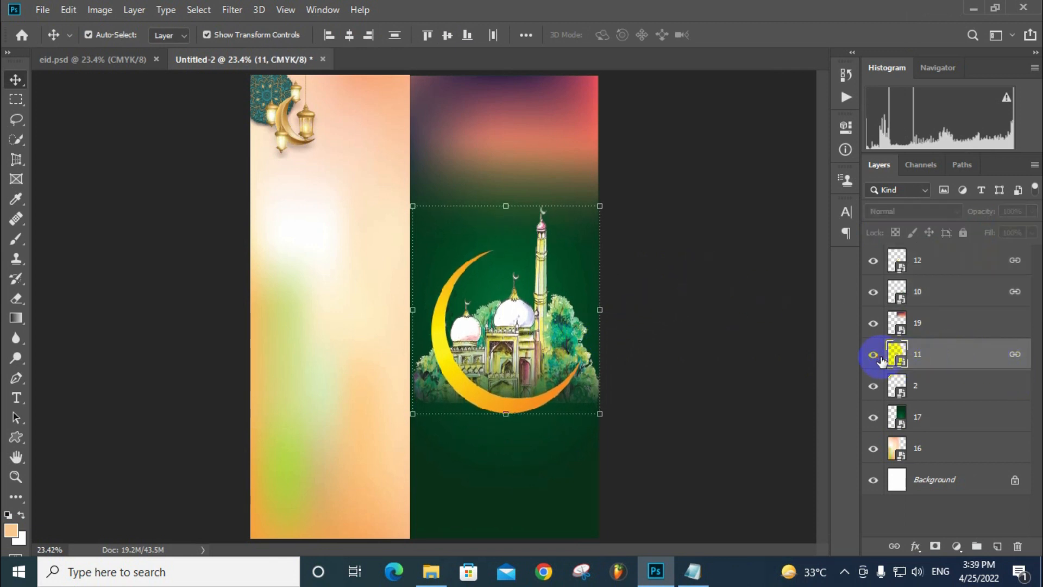
{"action": "right_click", "coordinate": [966, 355]}
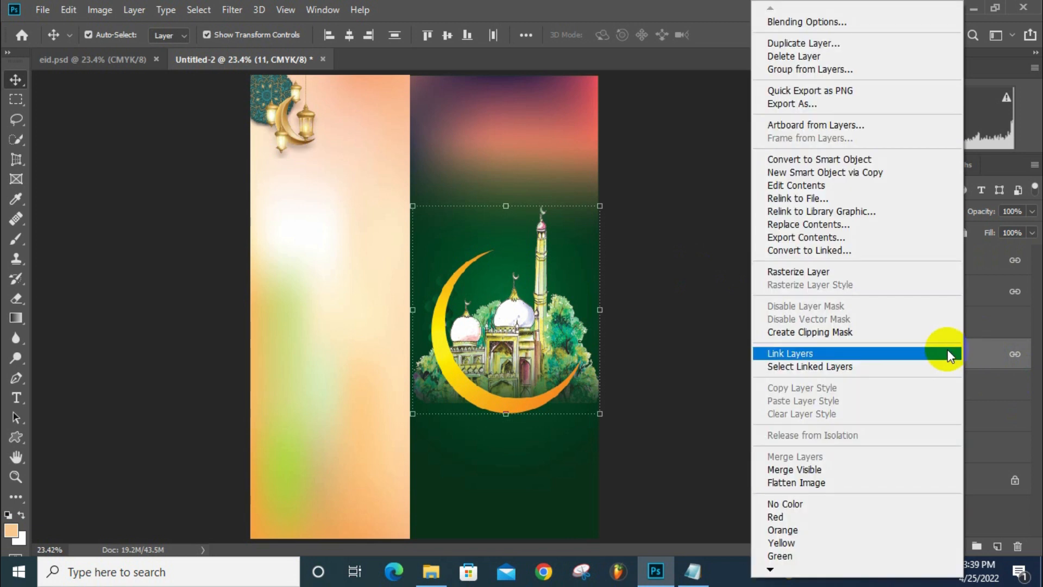
{"action": "left_click", "coordinate": [817, 351]}
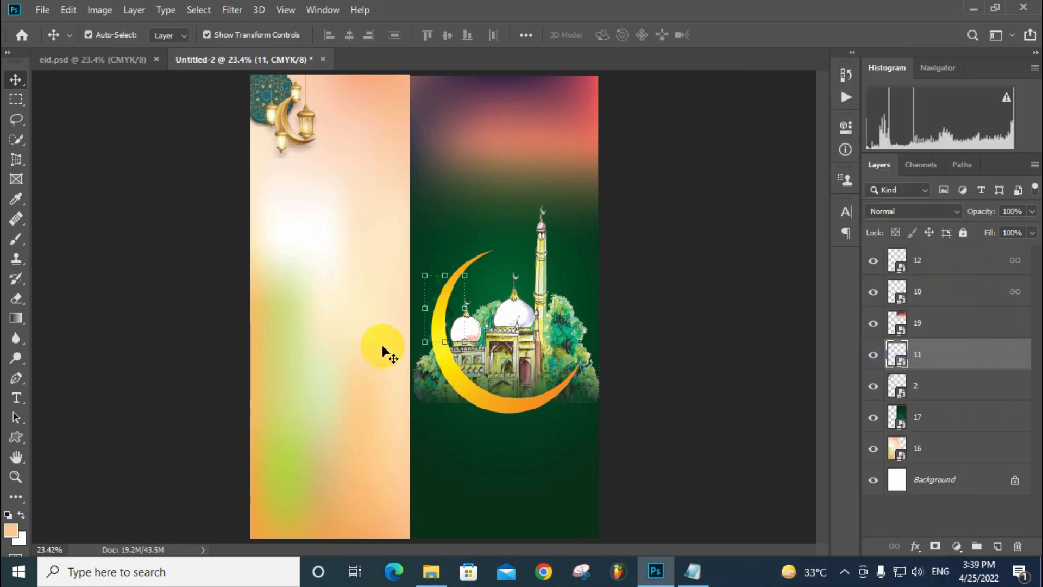
Move the green circles to the green panel's left edge beside the crescent and scale them to about 53%
{"action": "left_click", "coordinate": [443, 307]}
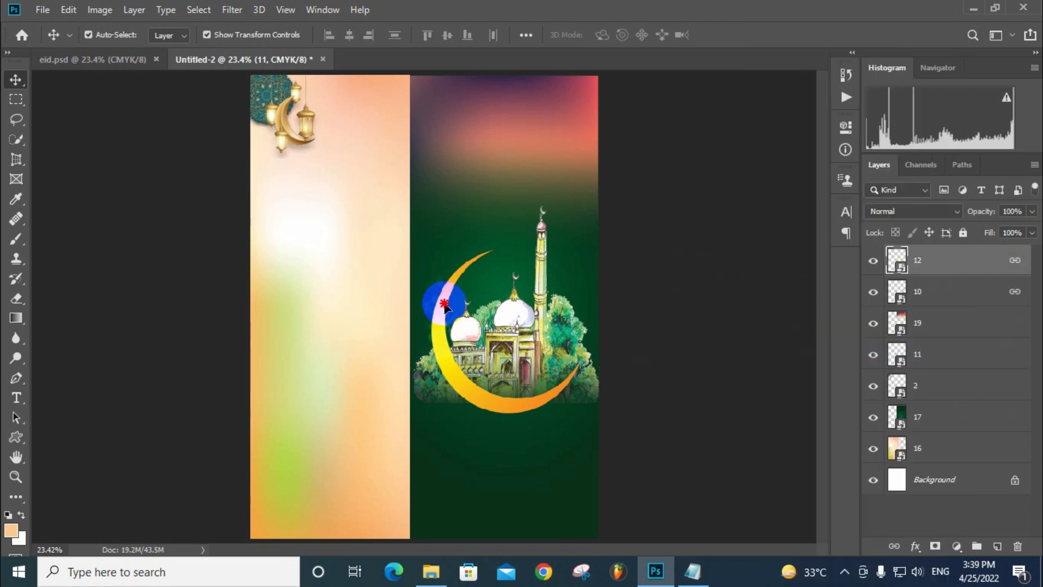
{"action": "left_click", "coordinate": [434, 291]}
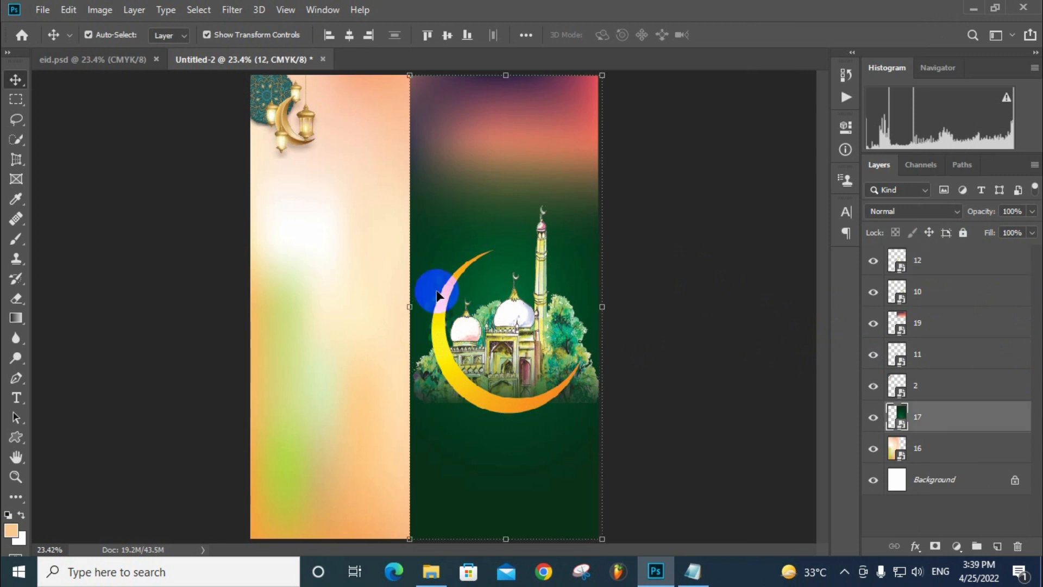
{"action": "left_click", "coordinate": [430, 311]}
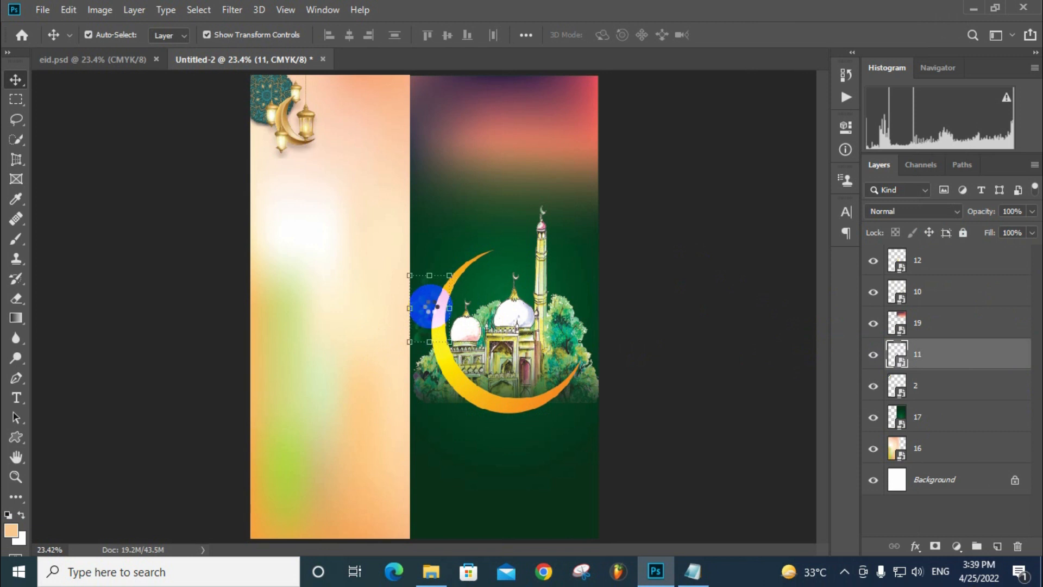
{"action": "left_click_drag", "start_coordinate": [430, 307], "coordinate": [429, 290]}
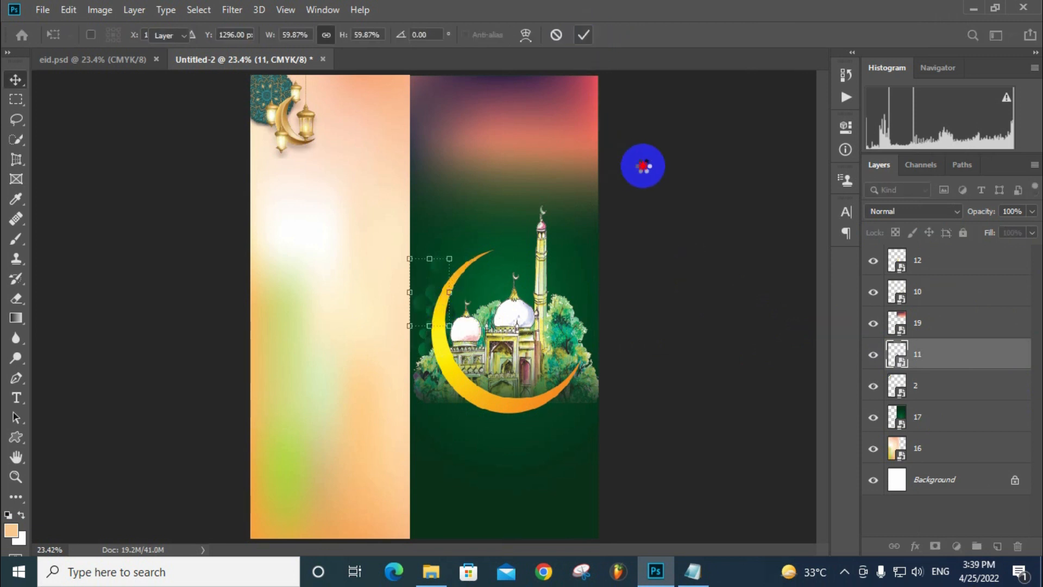
{"action": "left_click", "coordinate": [708, 163]}
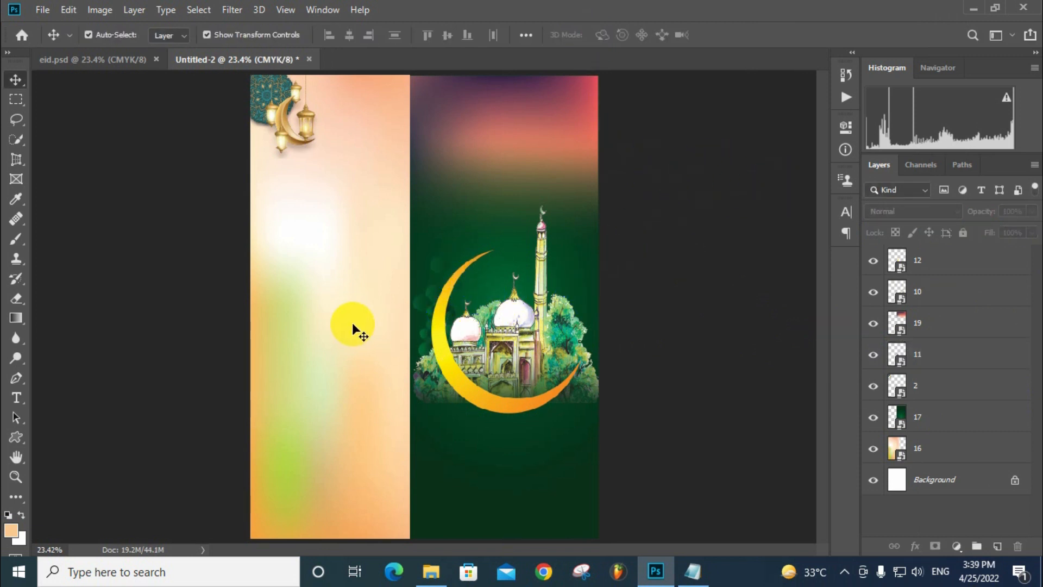
{"action": "left_click", "coordinate": [432, 293]}
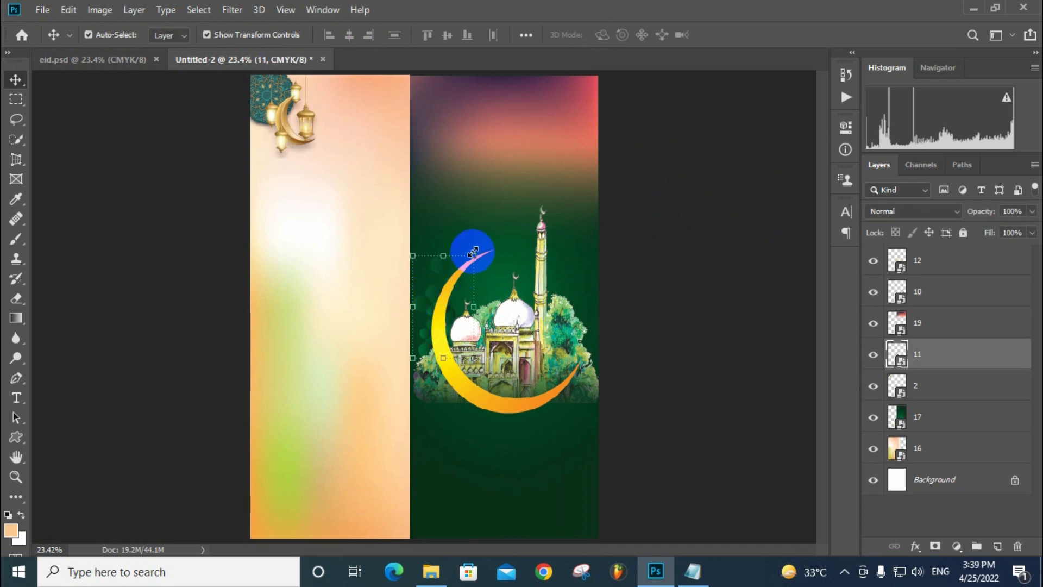
{"action": "key", "text": "ctrl+t"}
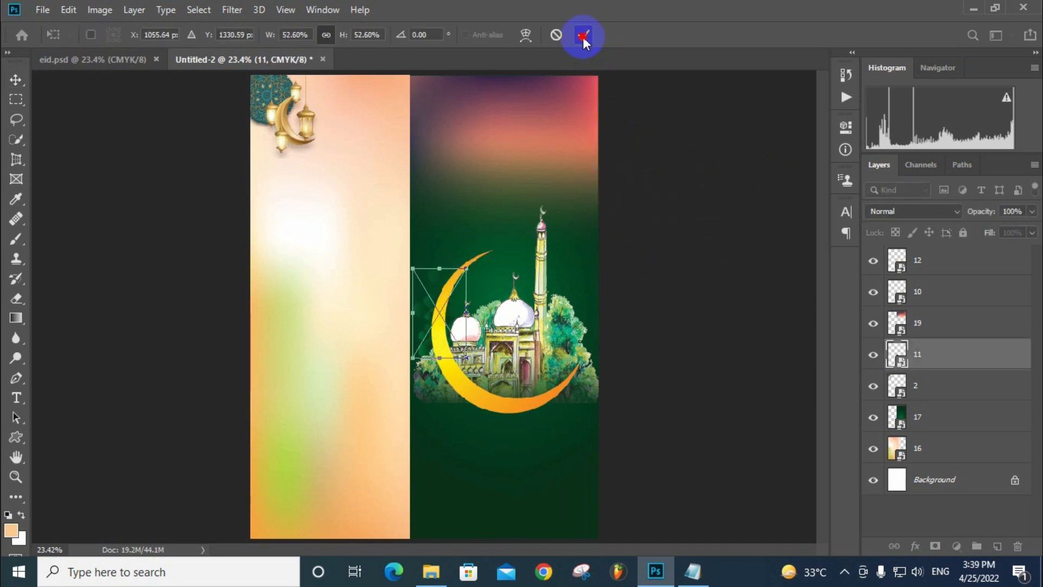
{"action": "left_click", "coordinate": [583, 36]}
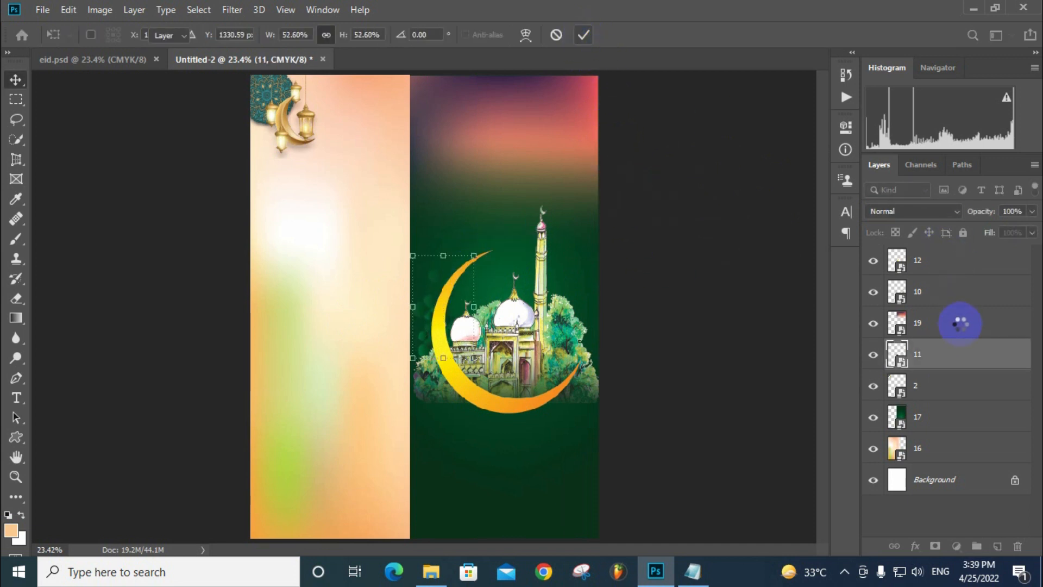
Link layers 10, 12 and 11 together again and clear the layer selection
{"action": "left_click", "coordinate": [975, 288]}
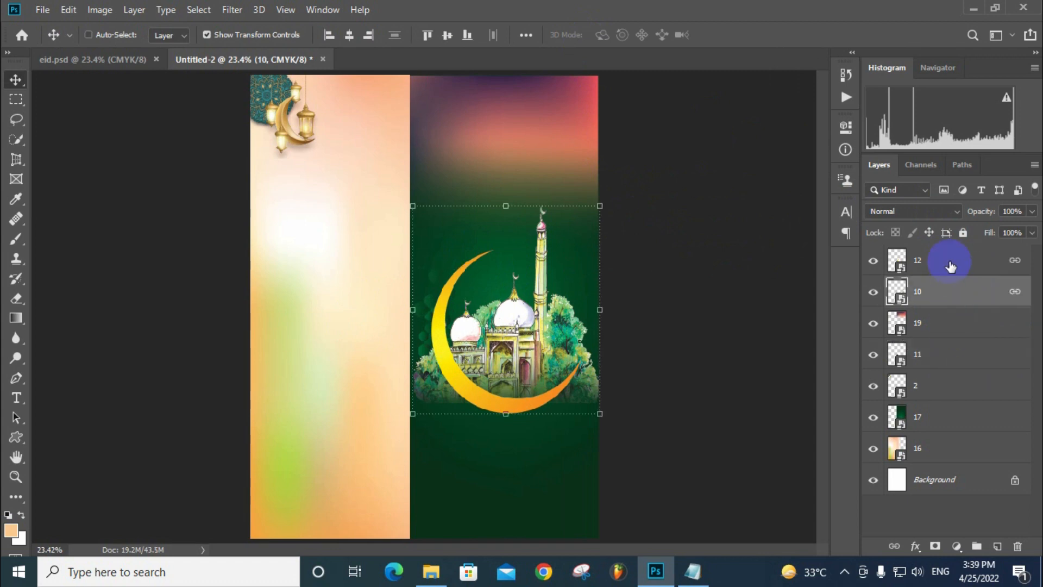
{"action": "left_click", "coordinate": [950, 265], "text": "ctrl"}
{"action": "left_click", "coordinate": [950, 358], "text": "ctrl"}
{"action": "right_click", "coordinate": [949, 357]}
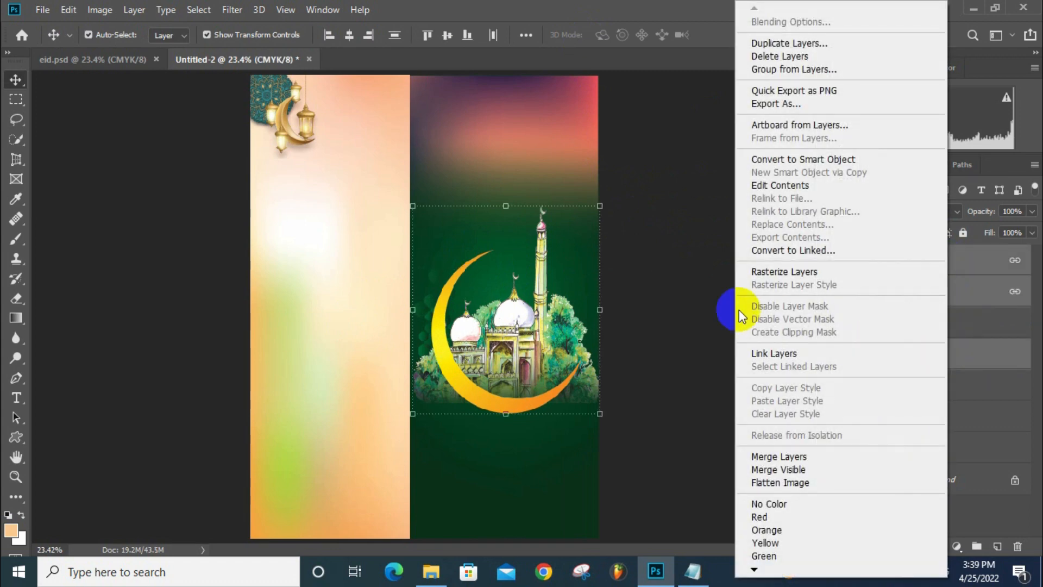
{"action": "left_click", "coordinate": [778, 352]}
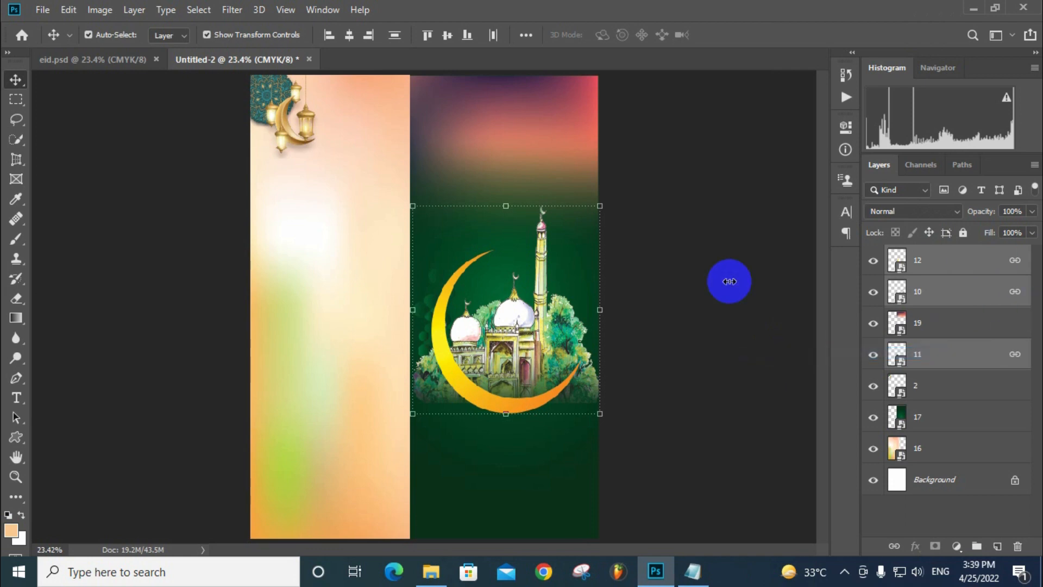
{"action": "left_click", "coordinate": [725, 189]}
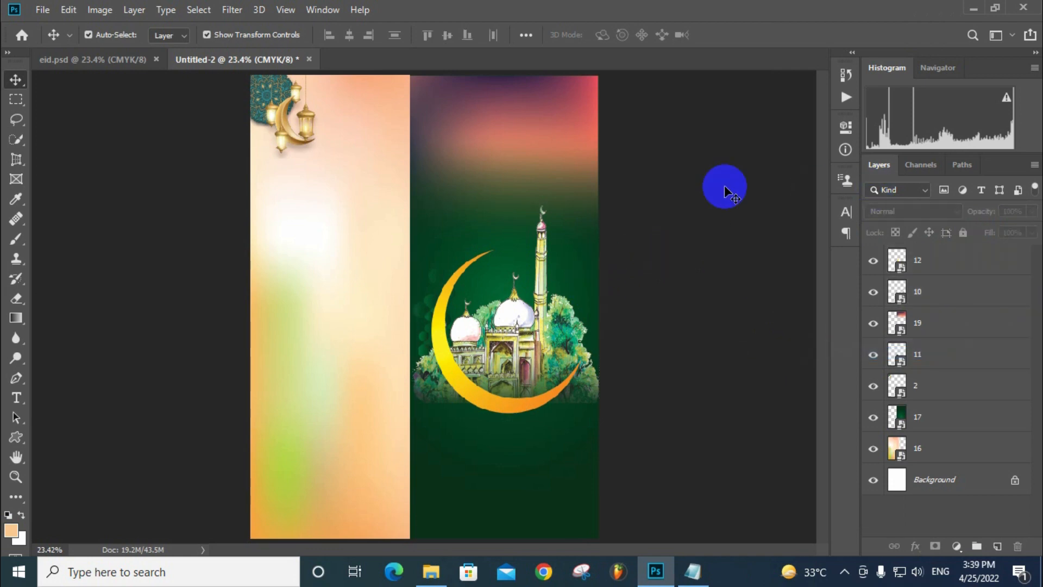
Place mosque image 10 from the folder in the peach panel and scale it to about 107%
{"action": "left_click", "coordinate": [431, 572]}
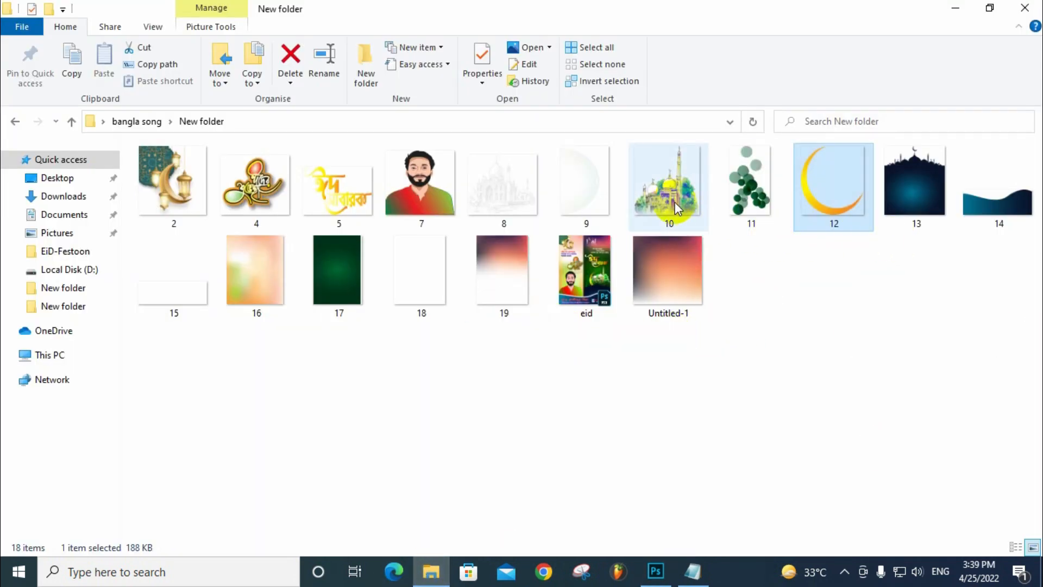
{"action": "left_click_drag", "start_coordinate": [672, 207], "coordinate": [382, 402]}
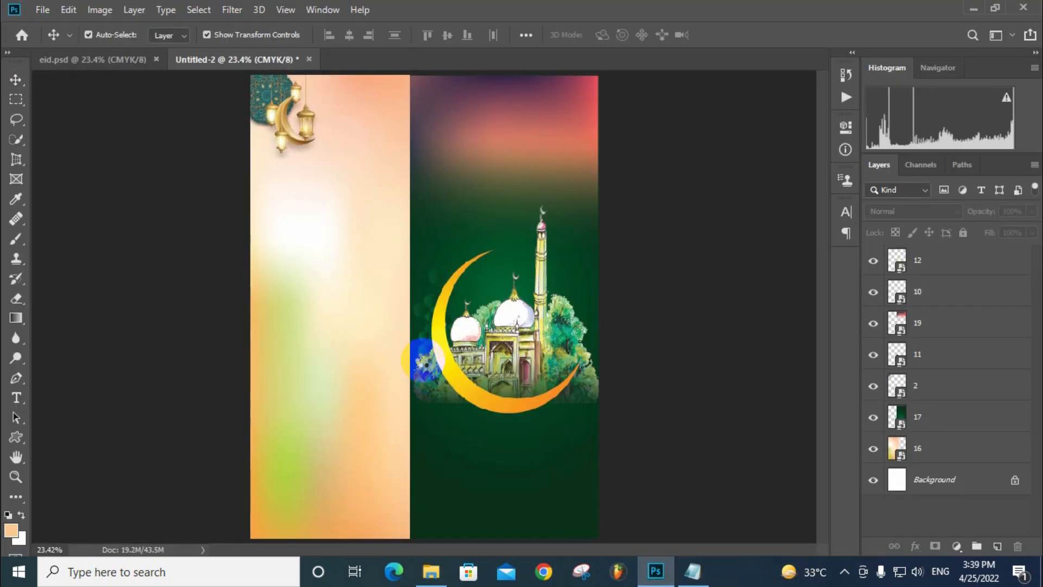
{"action": "left_click_drag", "start_coordinate": [419, 359], "coordinate": [327, 298]}
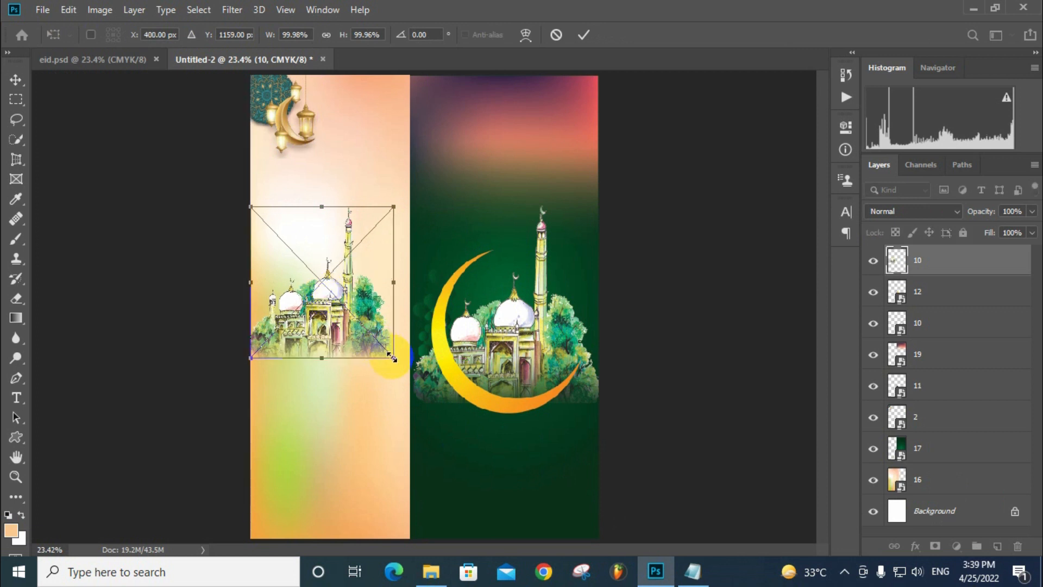
{"action": "left_click_drag", "start_coordinate": [392, 357], "coordinate": [404, 368]}
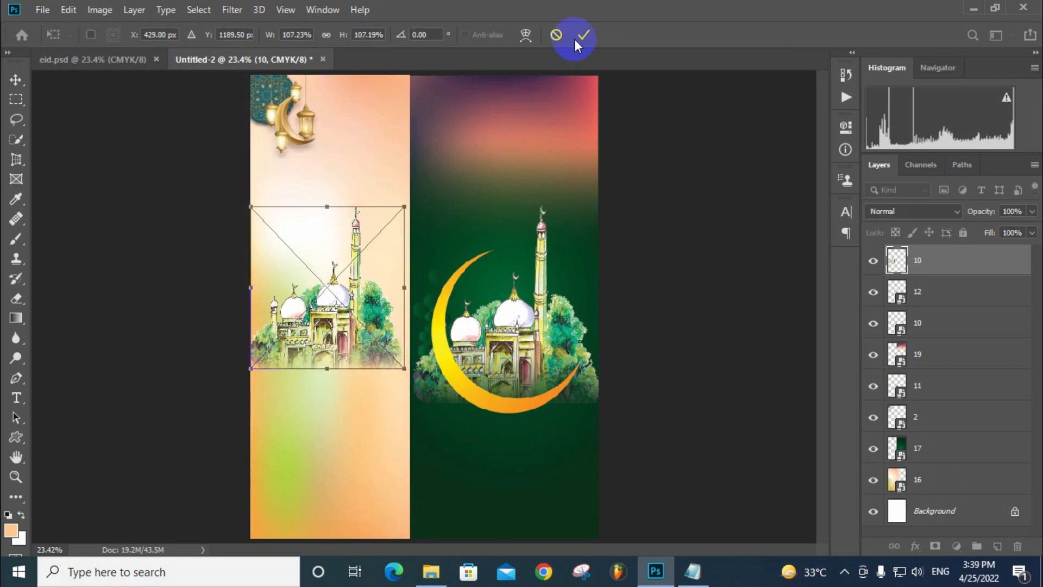
{"action": "key", "text": "Return"}
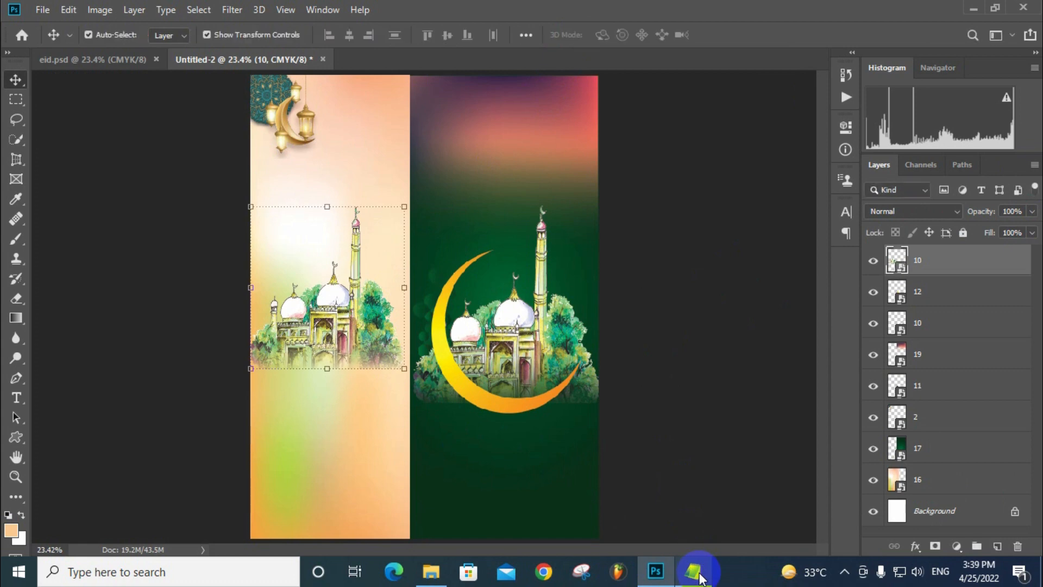
Place semicircular line pattern image 9 from the folder at about 100% across the boundary between the two panels
{"action": "mouse_move", "coordinate": [693, 570]}
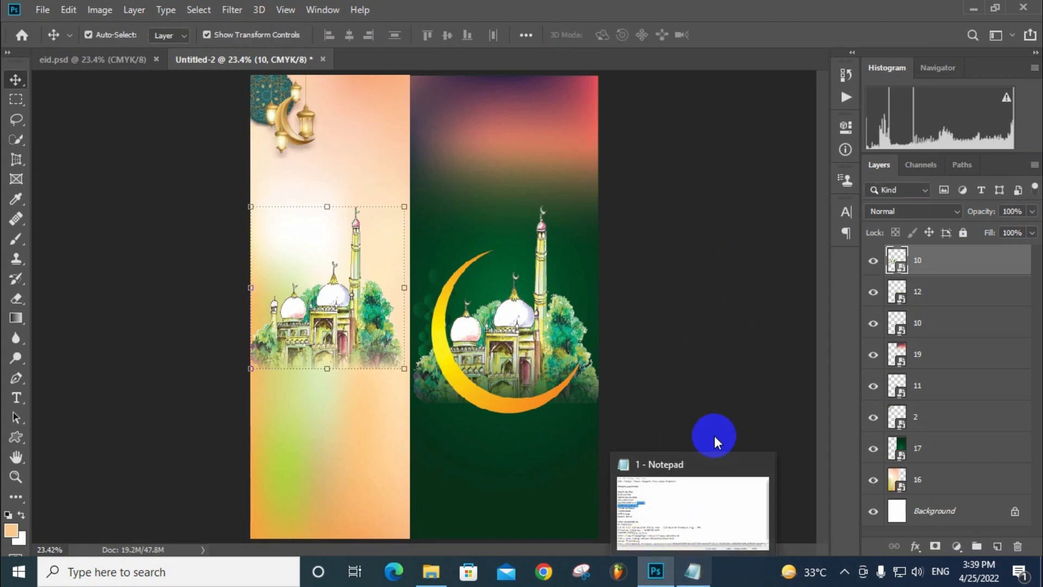
{"action": "left_click", "coordinate": [432, 571]}
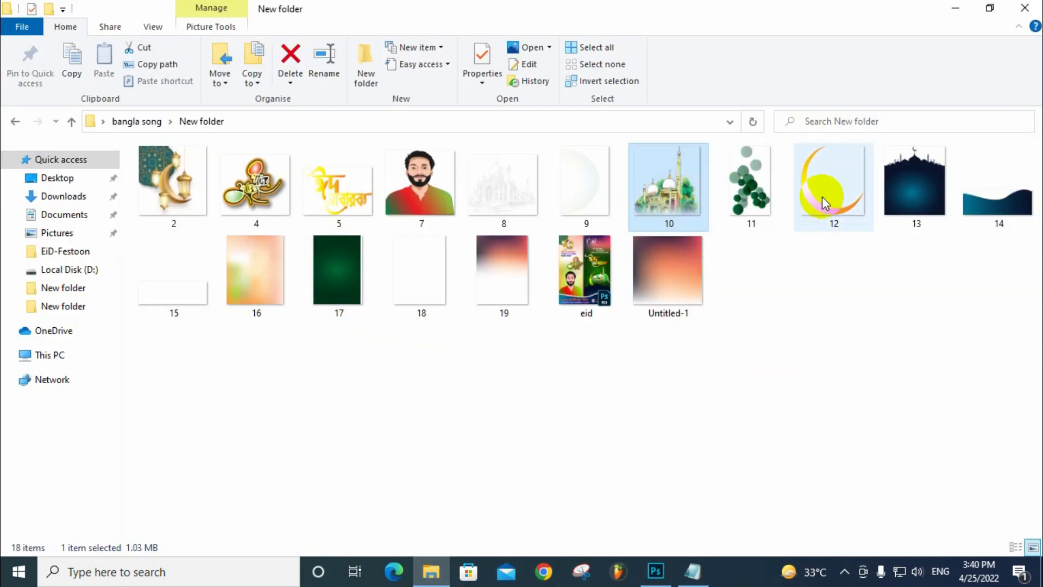
{"action": "left_click", "coordinate": [911, 188]}
{"action": "left_click_drag", "start_coordinate": [911, 188], "coordinate": [870, 230]}
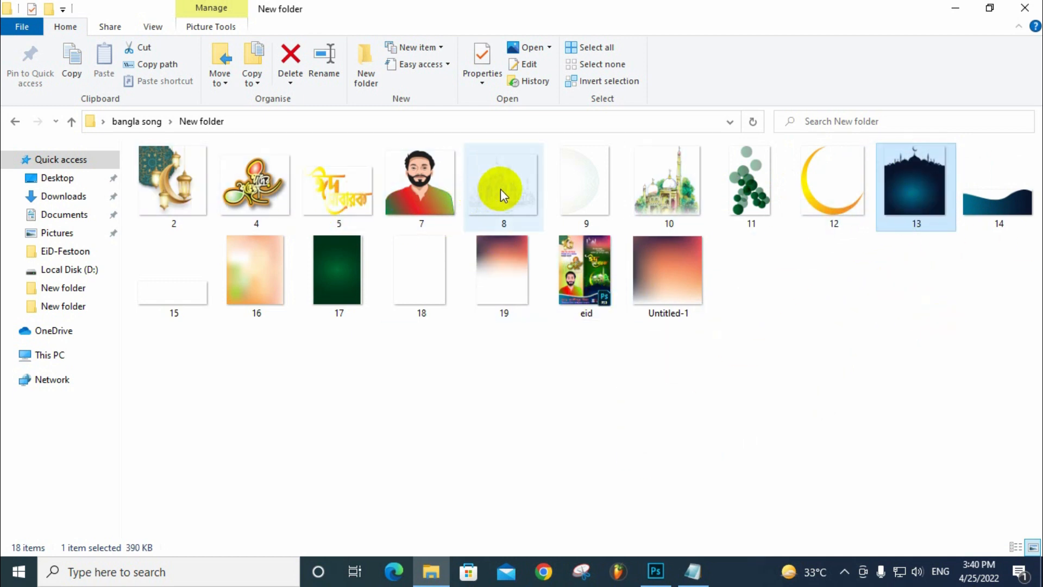
{"action": "left_click_drag", "start_coordinate": [577, 186], "coordinate": [407, 300]}
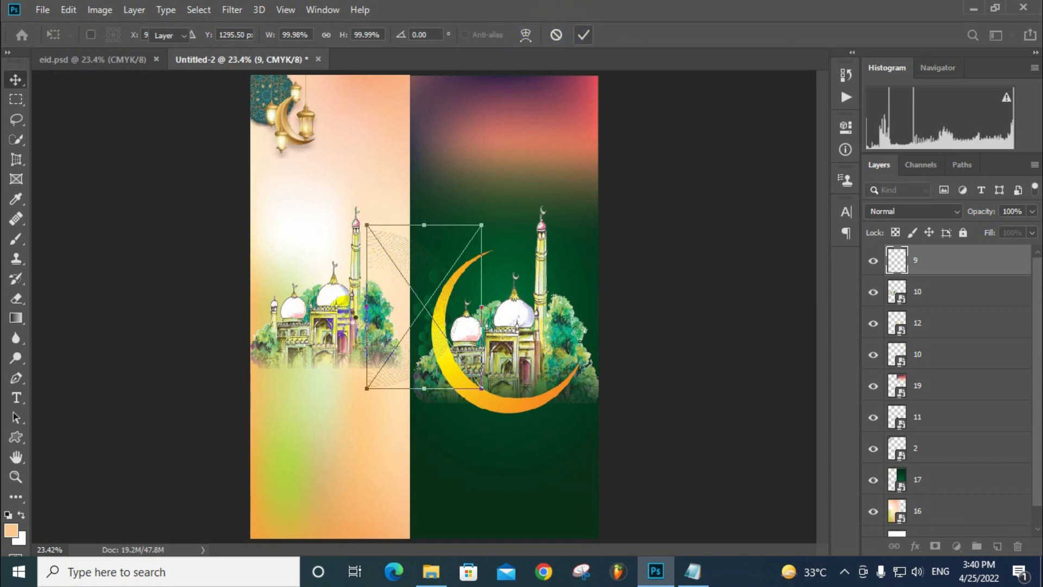
{"action": "key", "text": "Return"}
Delete the mosque layer placed in the peach panel
{"action": "left_click", "coordinate": [326, 323]}
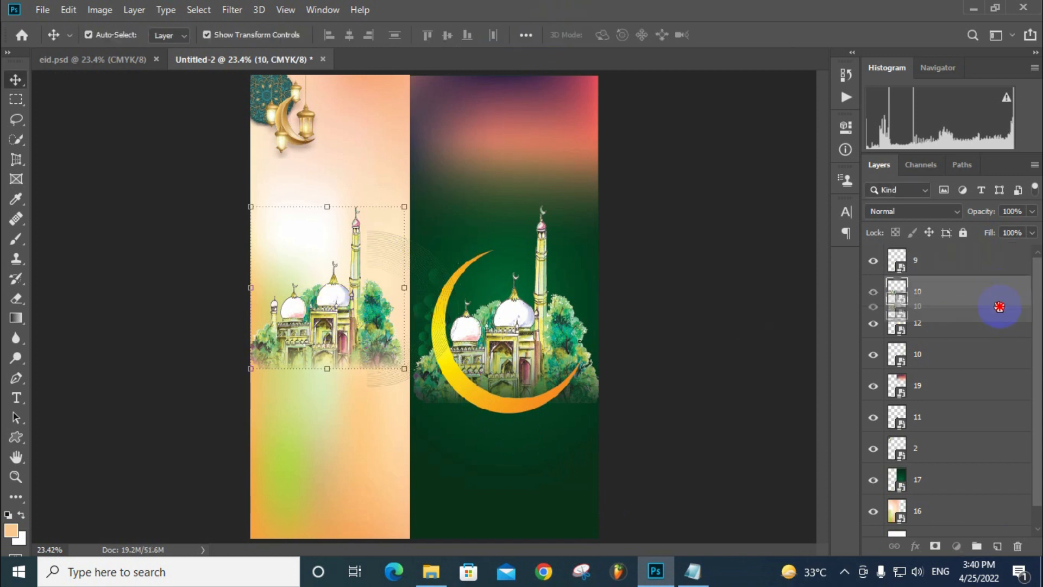
{"action": "left_click_drag", "start_coordinate": [997, 305], "coordinate": [1016, 545]}
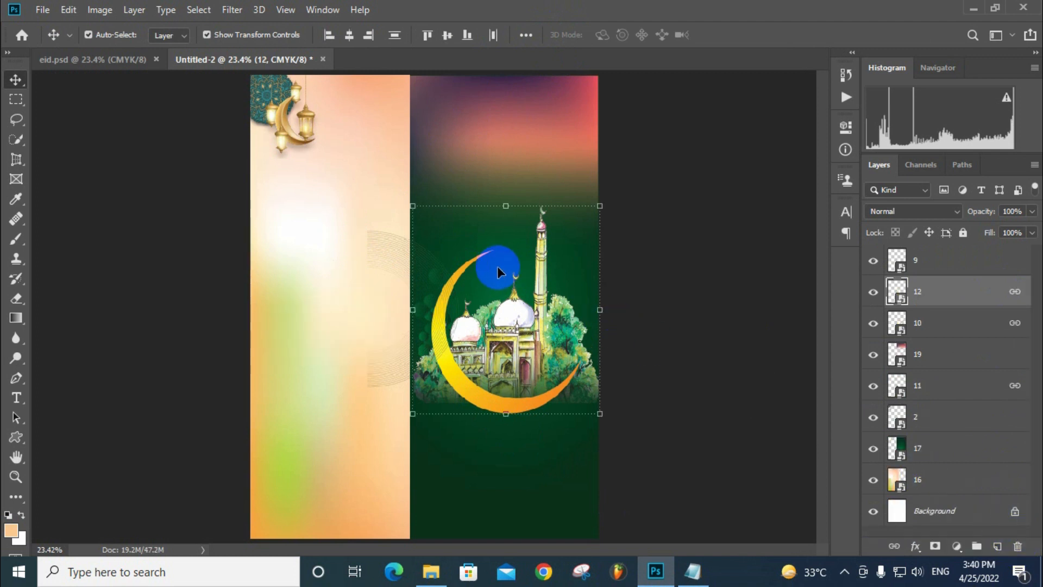
Move semicircular line pattern layer 9 to the outer edge of the peach panel, partly beyond the canvas
{"action": "left_click", "coordinate": [384, 245]}
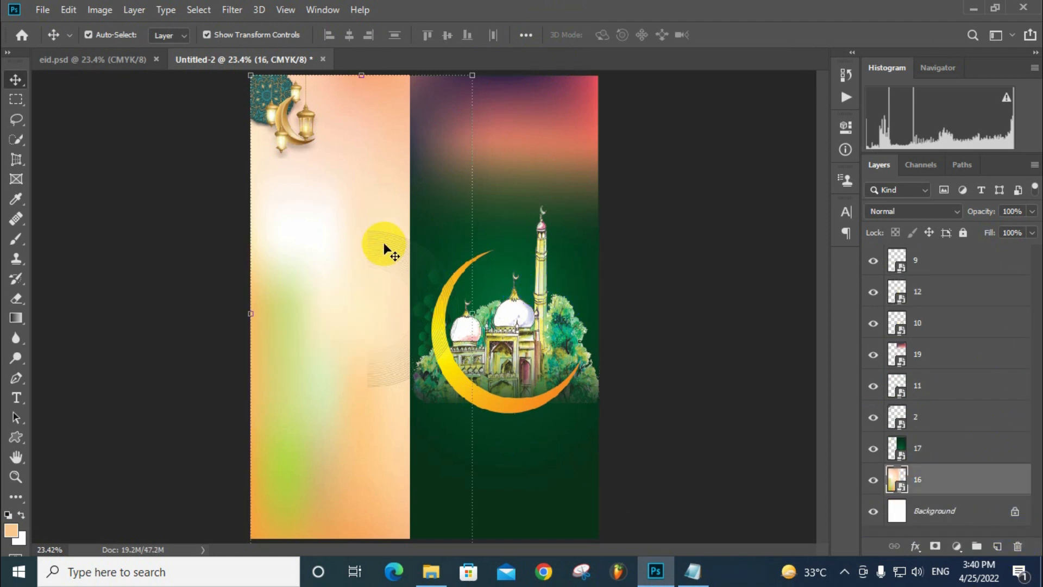
{"action": "left_click", "coordinate": [936, 262]}
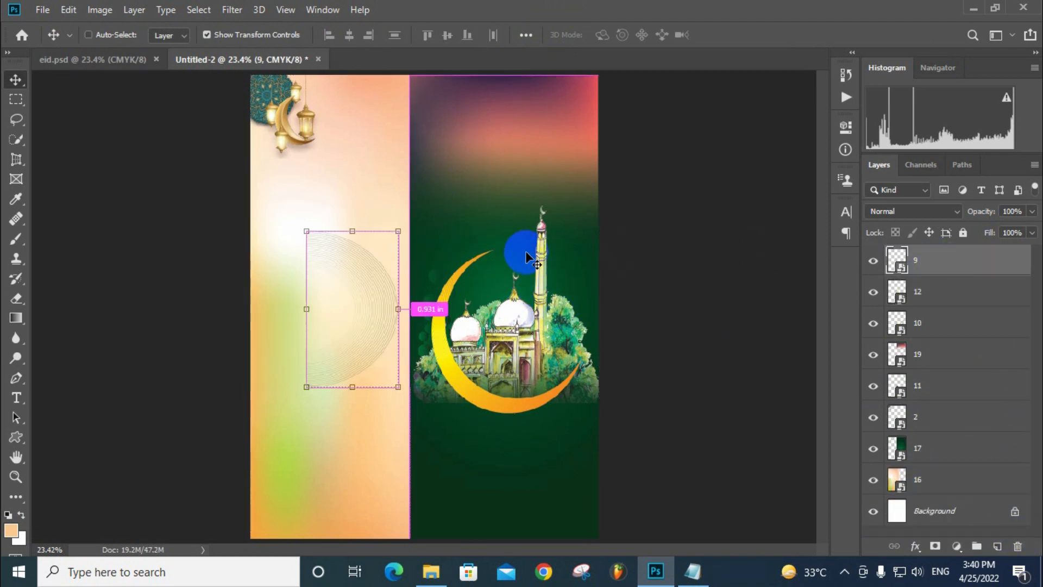
{"action": "key", "text": "ctrl+t"}
{"action": "left_click_drag", "start_coordinate": [370, 274], "coordinate": [299, 272]}
{"action": "left_click", "coordinate": [588, 42]}
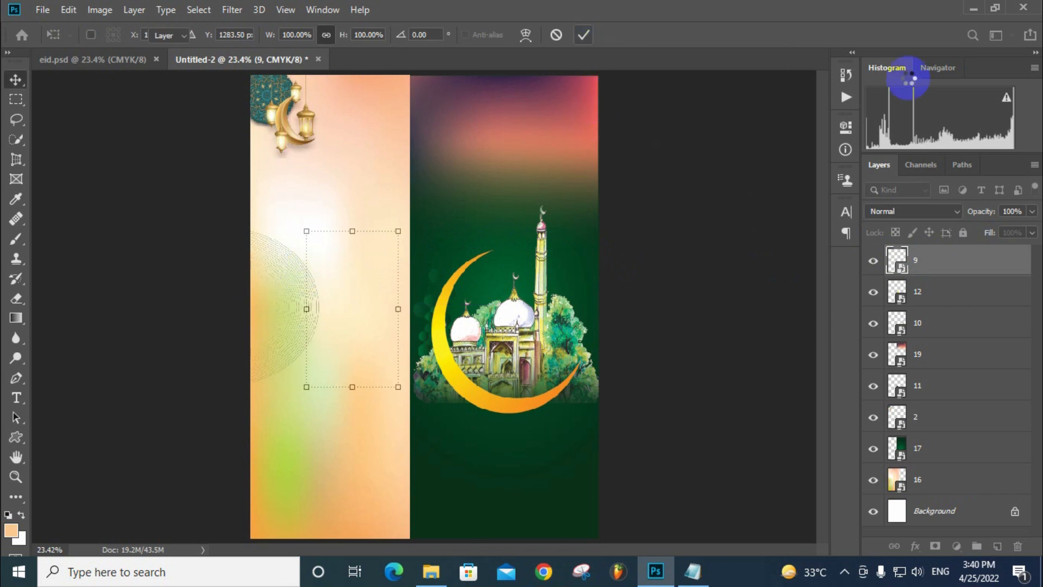
Reduce the fill of pattern layer 9 to 51%
{"action": "left_click", "coordinate": [1031, 233]}
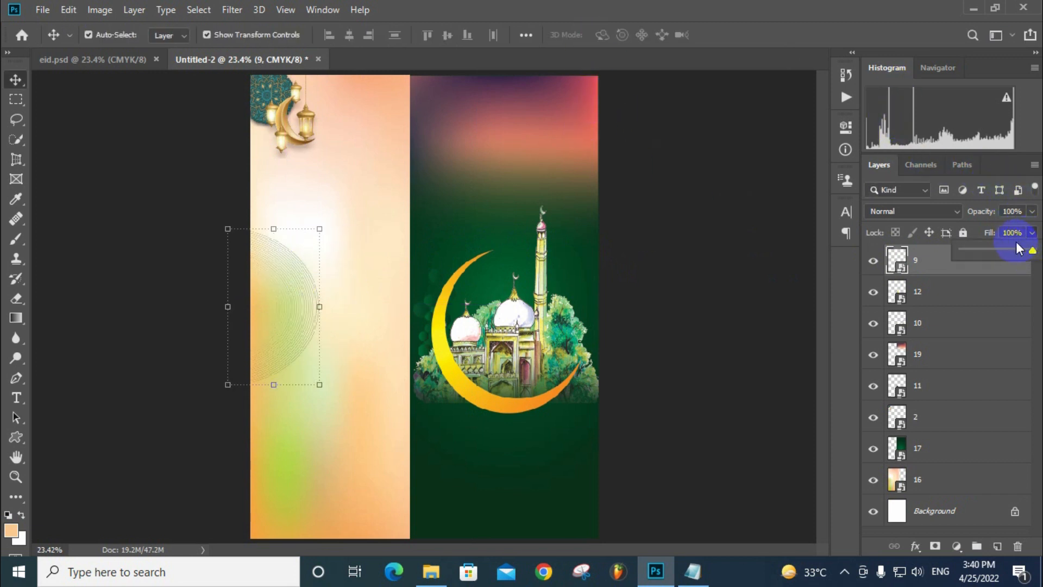
{"action": "left_click", "coordinate": [998, 249]}
{"action": "left_click", "coordinate": [747, 216]}
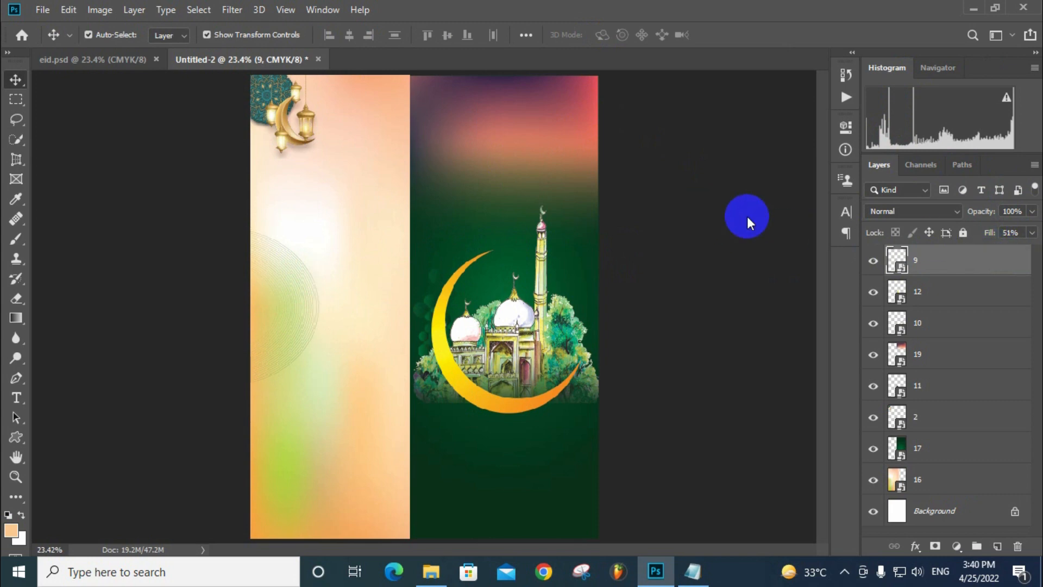
Place mosque sketch image 8 from the folder across the middle of the peach panel at about 100%
{"action": "left_click", "coordinate": [430, 572]}
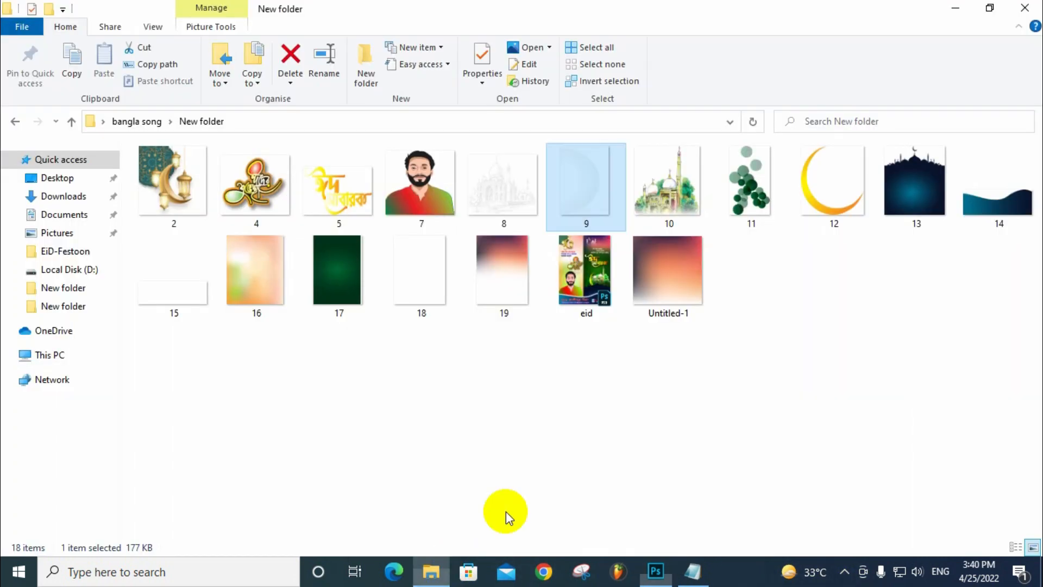
{"action": "mouse_move", "coordinate": [488, 172]}
{"action": "left_mouse_down"}
{"action": "mouse_move", "coordinate": [491, 516]}
{"action": "mouse_move", "coordinate": [530, 550]}
{"action": "mouse_move", "coordinate": [663, 563]}
{"action": "mouse_move", "coordinate": [540, 454]}
{"action": "mouse_move", "coordinate": [392, 354]}
{"action": "mouse_move", "coordinate": [405, 341]}
{"action": "mouse_move", "coordinate": [373, 299]}
{"action": "mouse_move", "coordinate": [305, 294]}
{"action": "left_mouse_up"}
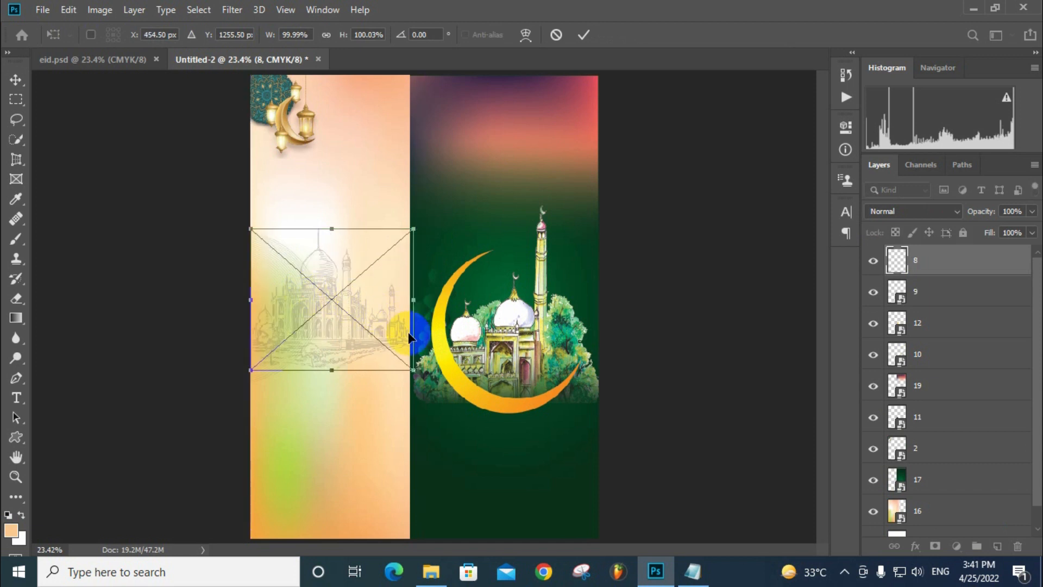
{"action": "left_click", "coordinate": [584, 34]}
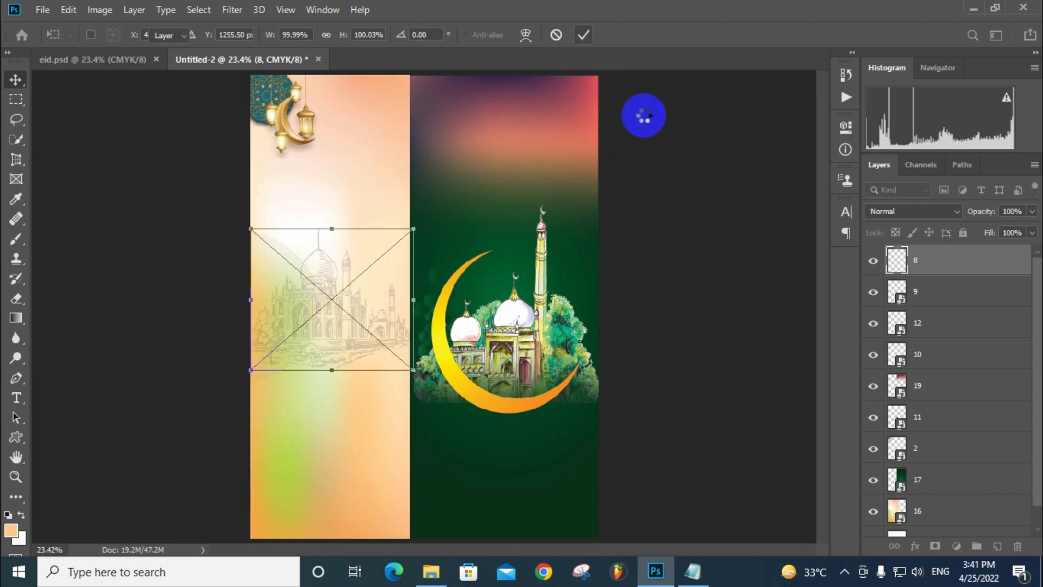
{"action": "left_click", "coordinate": [689, 125]}
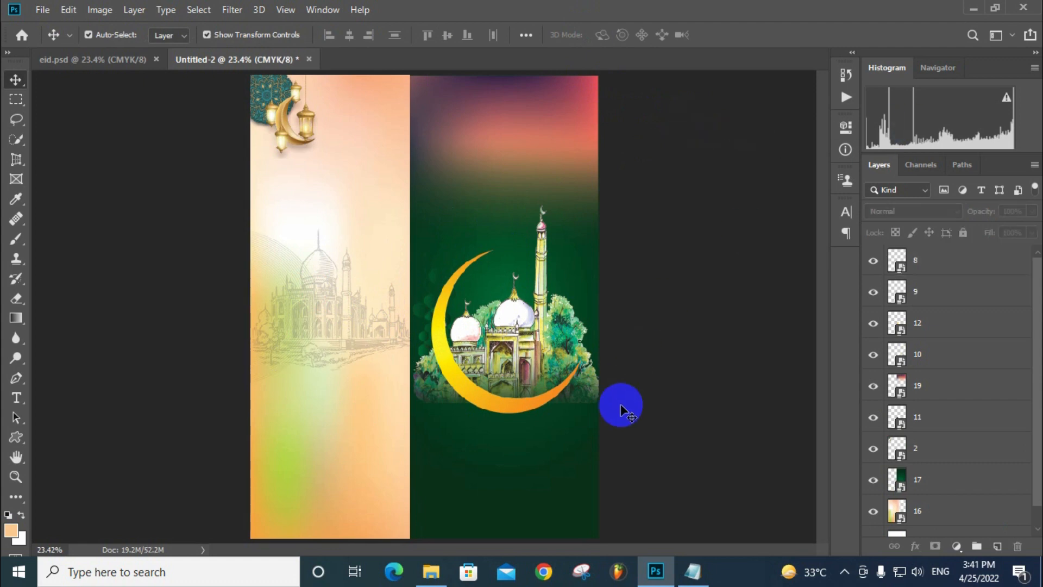
Place Bengali calligraphy image 4 from the folder in the peach panel, above the mosque sketch and below the lanterns
{"action": "left_click", "coordinate": [430, 572]}
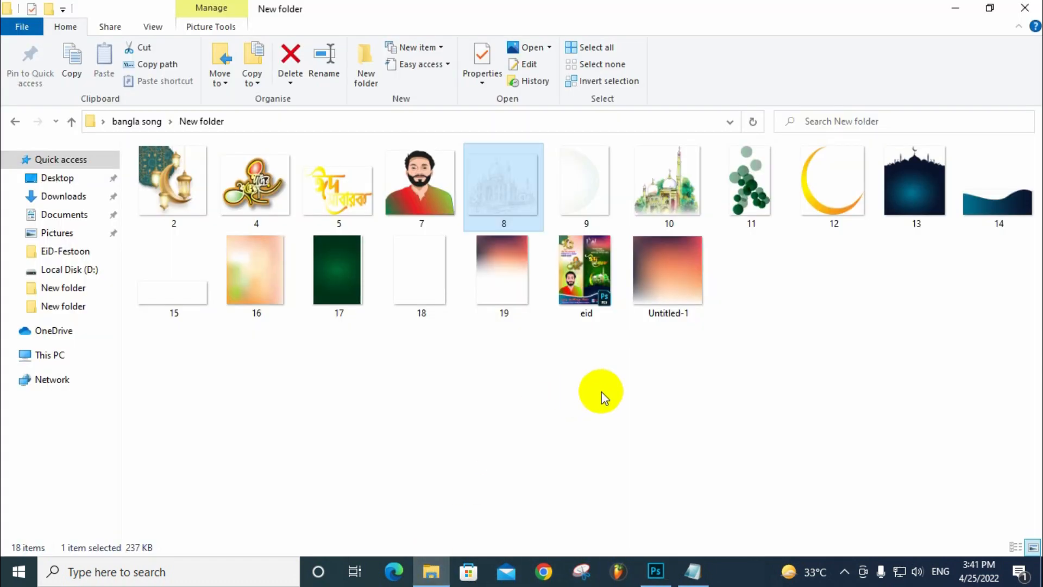
{"action": "left_click_drag", "start_coordinate": [274, 191], "coordinate": [313, 185]}
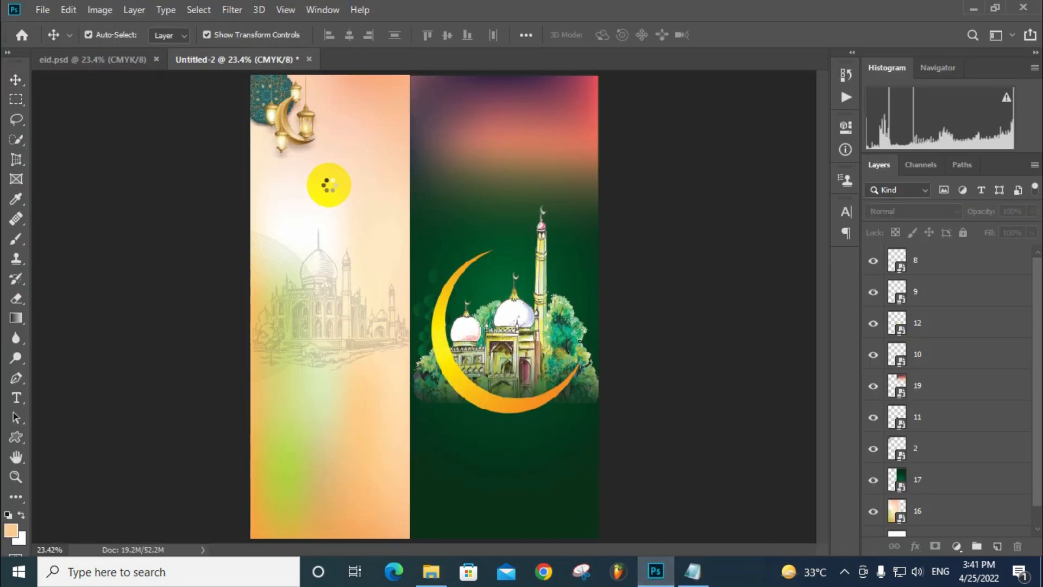
{"action": "left_click_drag", "start_coordinate": [435, 291], "coordinate": [353, 182]}
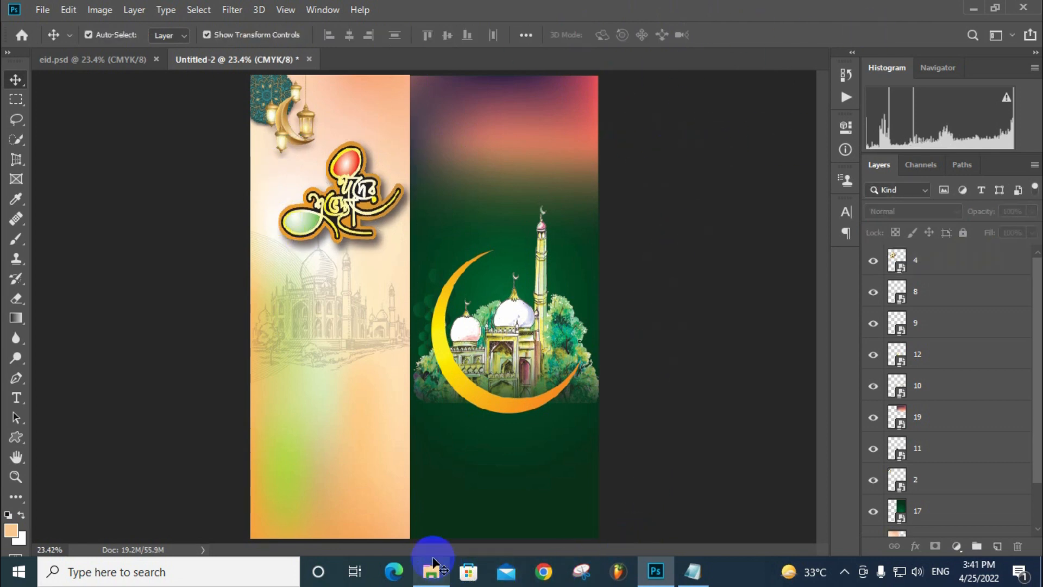
Place dark blue mosque silhouette image 13 from the folder over the lower part of the green panel, scaled to about 172%
{"action": "left_click", "coordinate": [431, 572]}
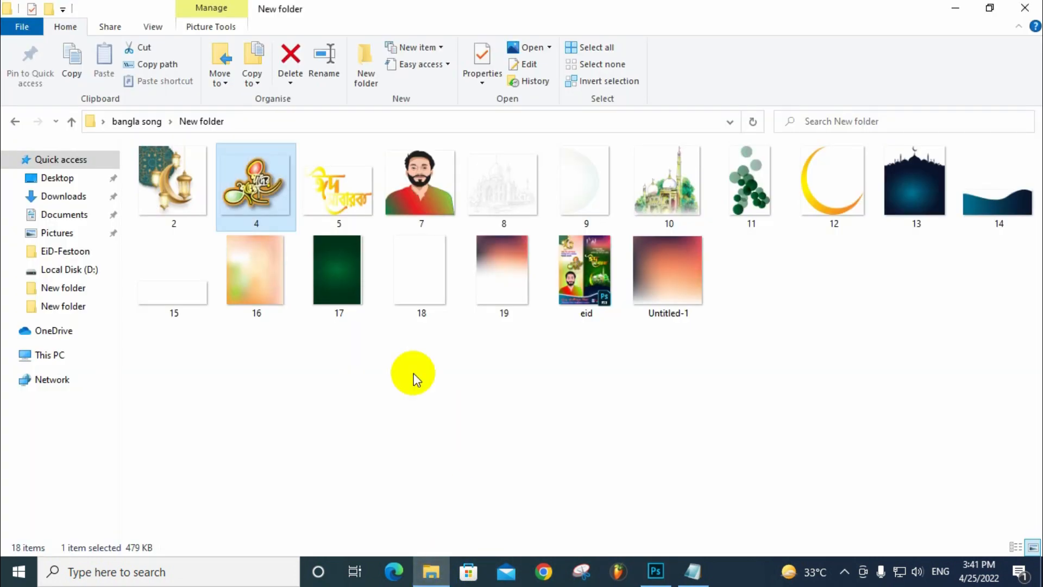
{"action": "left_click", "coordinate": [603, 193]}
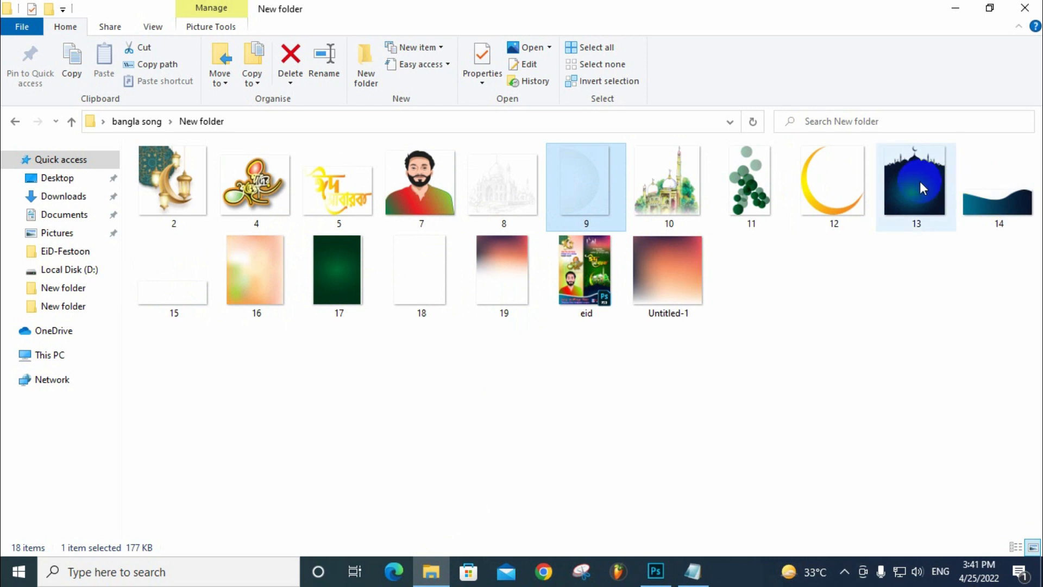
{"action": "left_click_drag", "start_coordinate": [920, 181], "coordinate": [488, 159]}
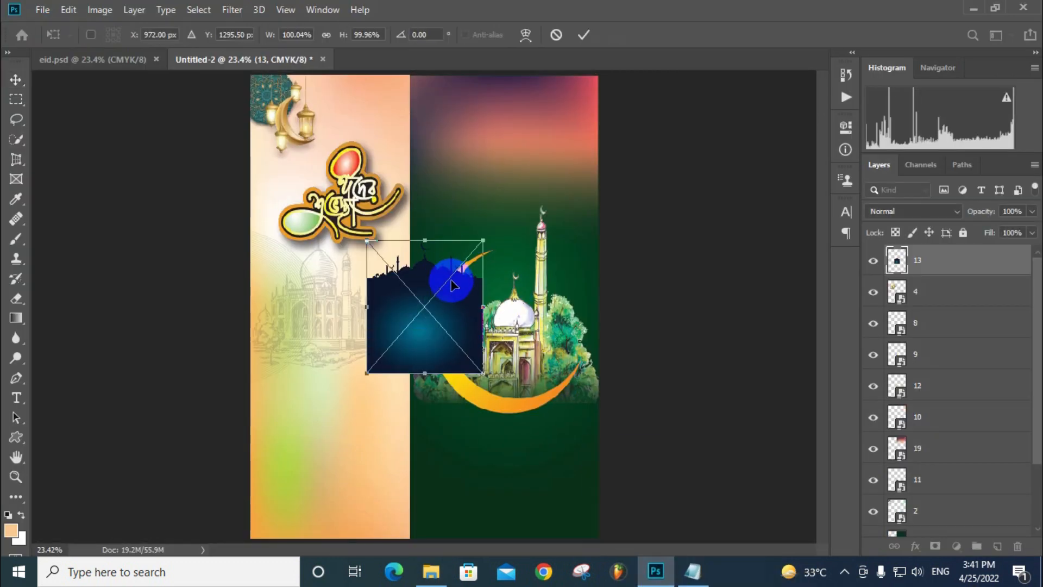
{"action": "left_click_drag", "start_coordinate": [454, 301], "coordinate": [497, 456]}
{"action": "left_click_drag", "start_coordinate": [529, 523], "coordinate": [545, 436]}
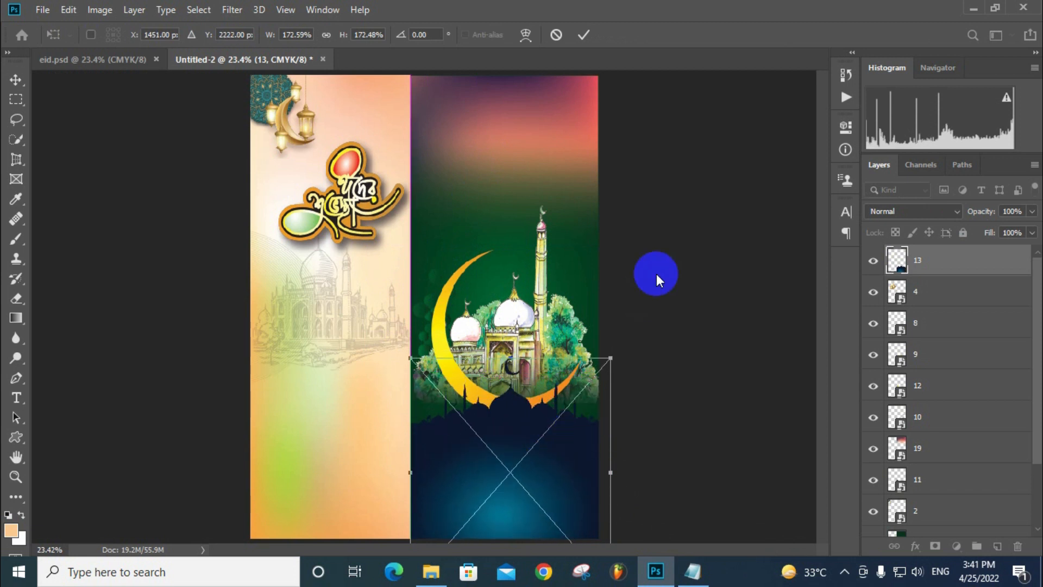
{"action": "left_click", "coordinate": [584, 35]}
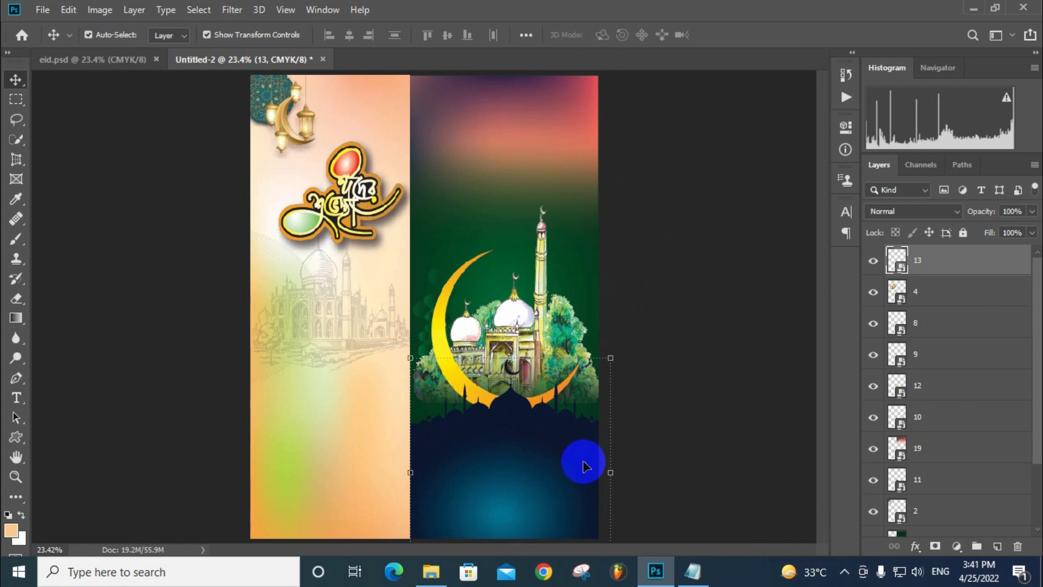
Place white mosque and crescent image 18 from the folder, scaled to 36.56%, in the green panel's upper corner beside the panel boundary
{"action": "left_click", "coordinate": [438, 568]}
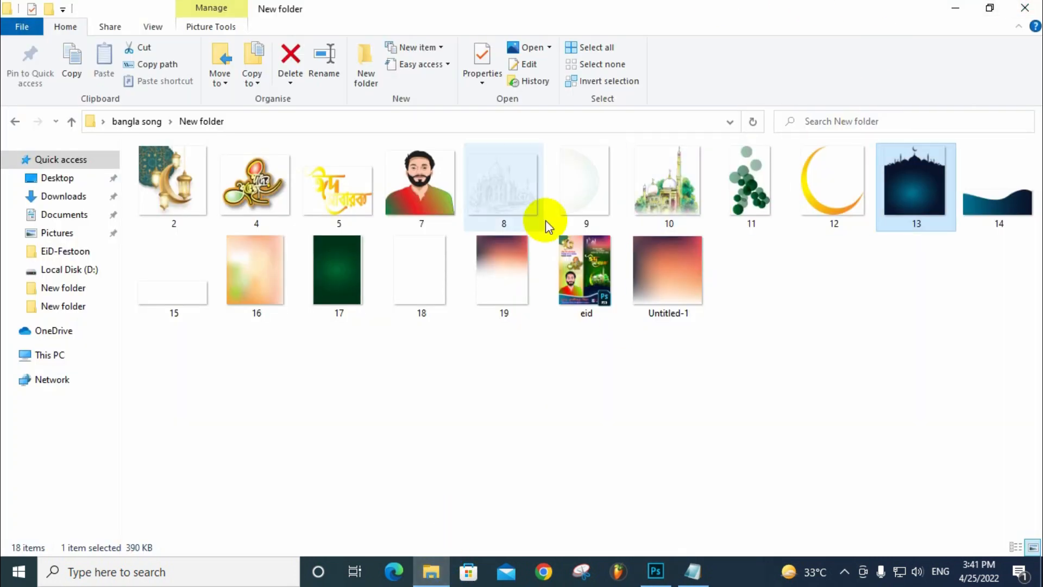
{"action": "left_click_drag", "start_coordinate": [435, 274], "coordinate": [573, 295]}
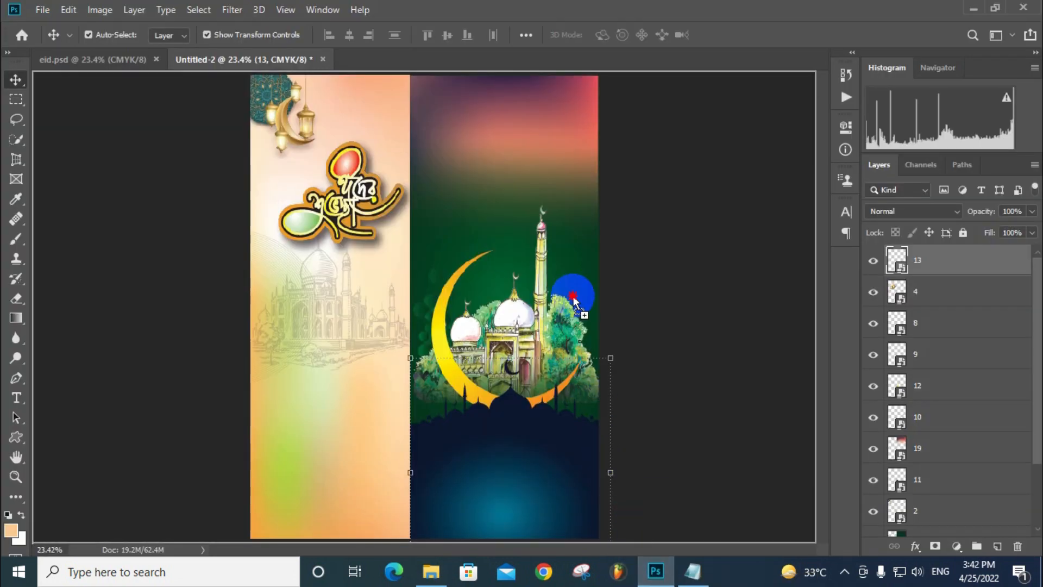
{"action": "left_click_drag", "start_coordinate": [538, 173], "coordinate": [537, 169]}
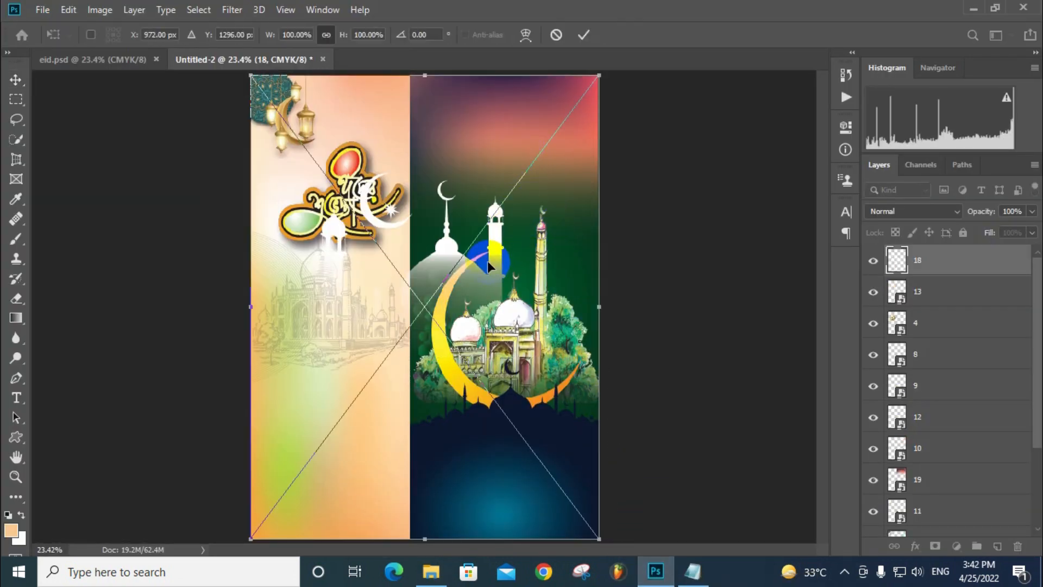
{"action": "left_click_drag", "start_coordinate": [487, 261], "coordinate": [499, 325]}
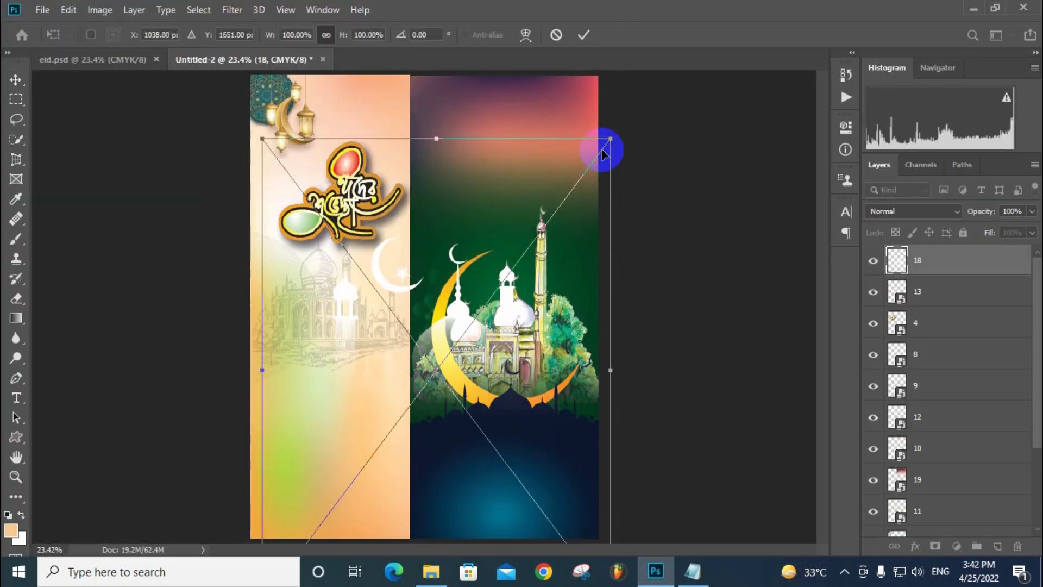
{"action": "left_click_drag", "start_coordinate": [602, 150], "coordinate": [454, 346]}
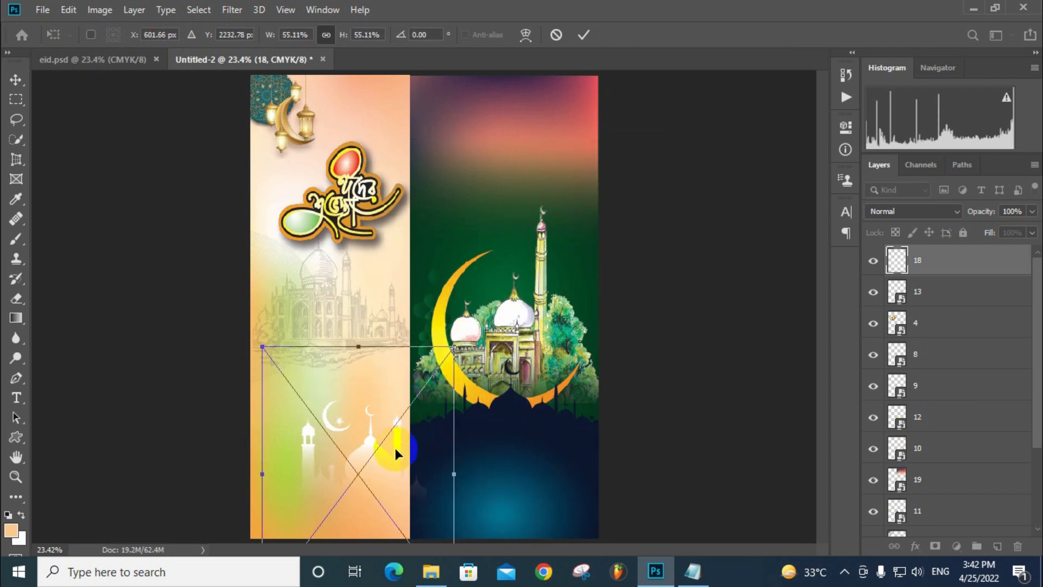
{"action": "left_click_drag", "start_coordinate": [396, 447], "coordinate": [555, 155]}
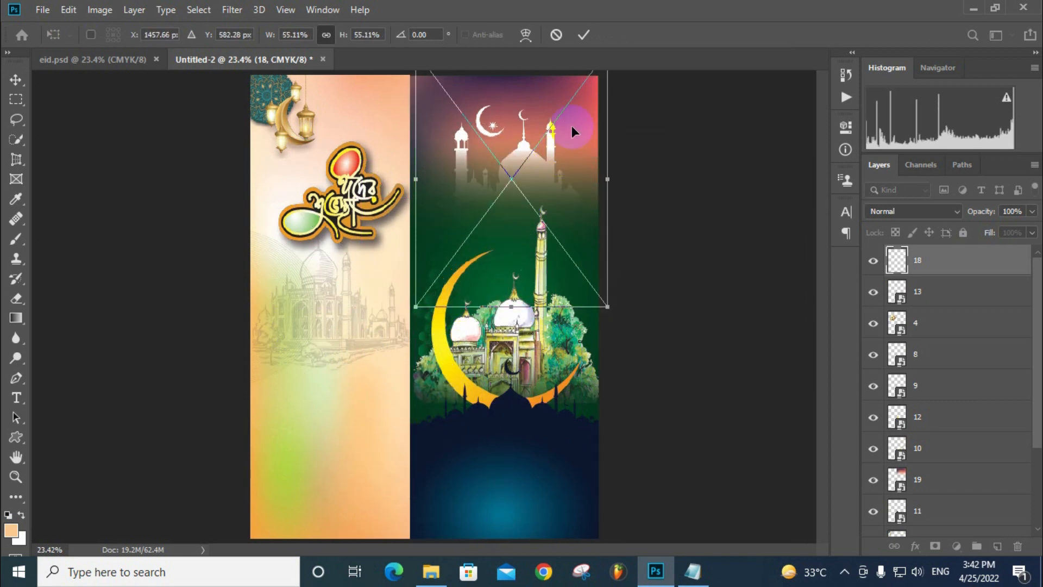
{"action": "left_click_drag", "start_coordinate": [562, 108], "coordinate": [536, 153]}
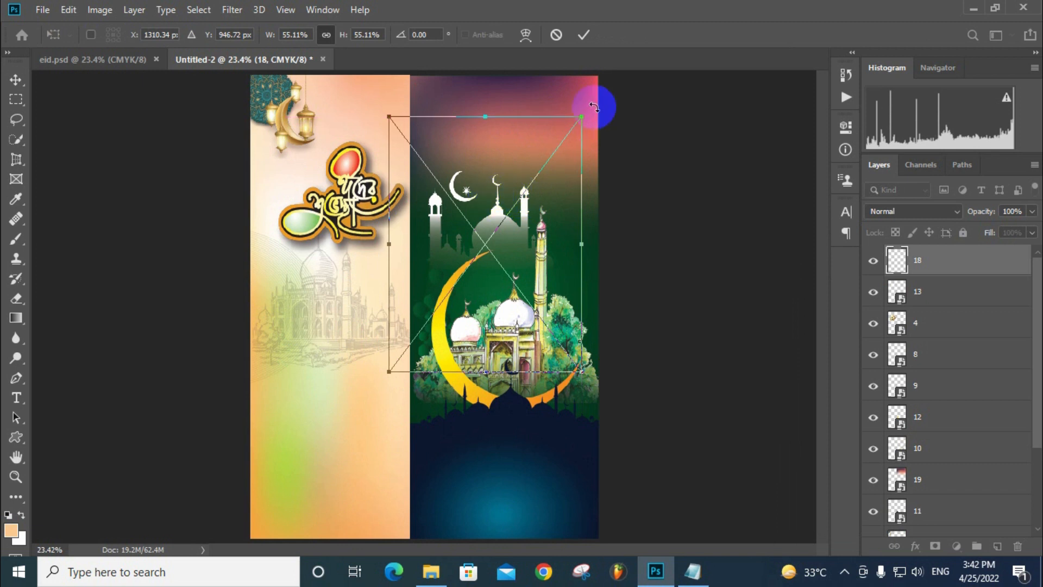
{"action": "left_click_drag", "start_coordinate": [584, 114], "coordinate": [517, 202]}
{"action": "left_click_drag", "start_coordinate": [478, 233], "coordinate": [494, 118]}
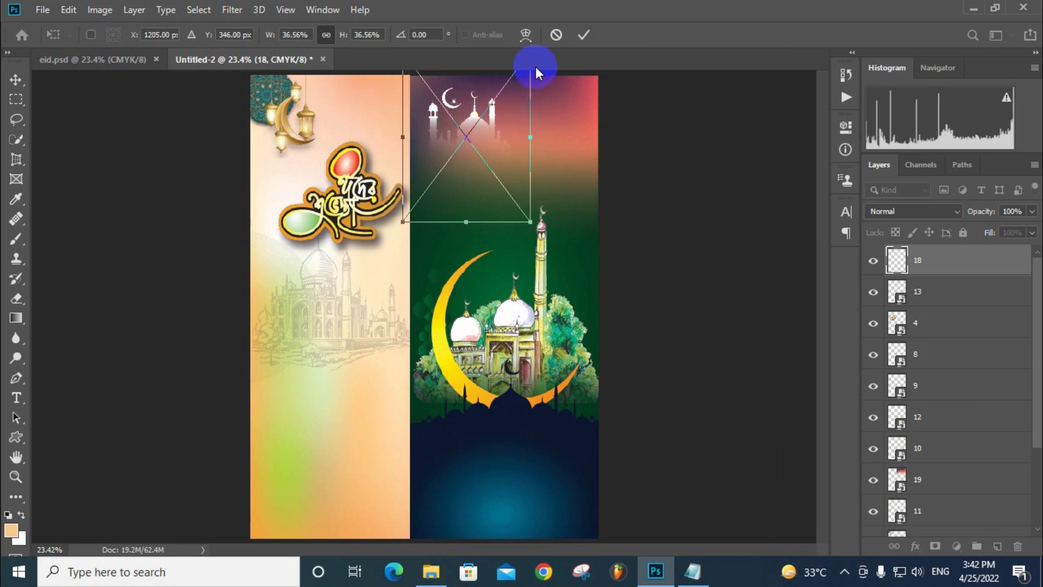
{"action": "left_click", "coordinate": [583, 36]}
{"action": "left_click", "coordinate": [656, 146]}
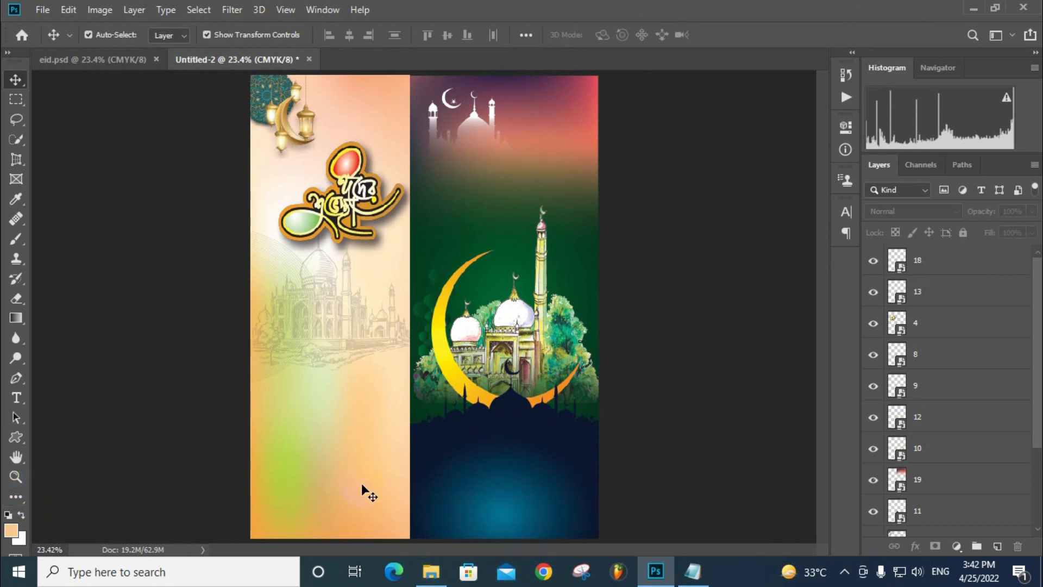
Start a Pen tool path with an anchor point on the peach panel's outer edge, near its lower end
{"action": "left_click", "coordinate": [17, 378]}
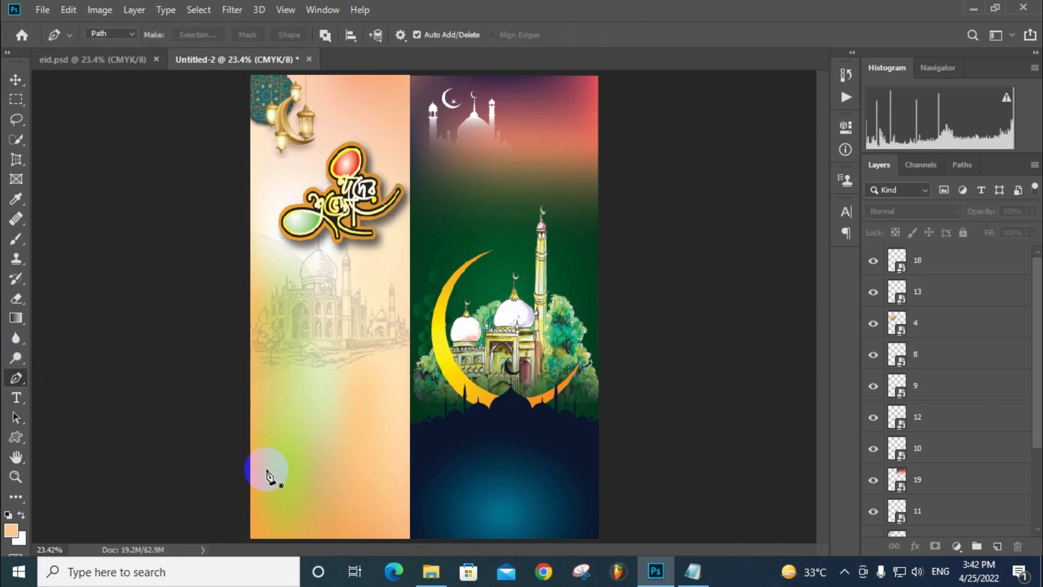
{"action": "left_click", "coordinate": [250, 466]}
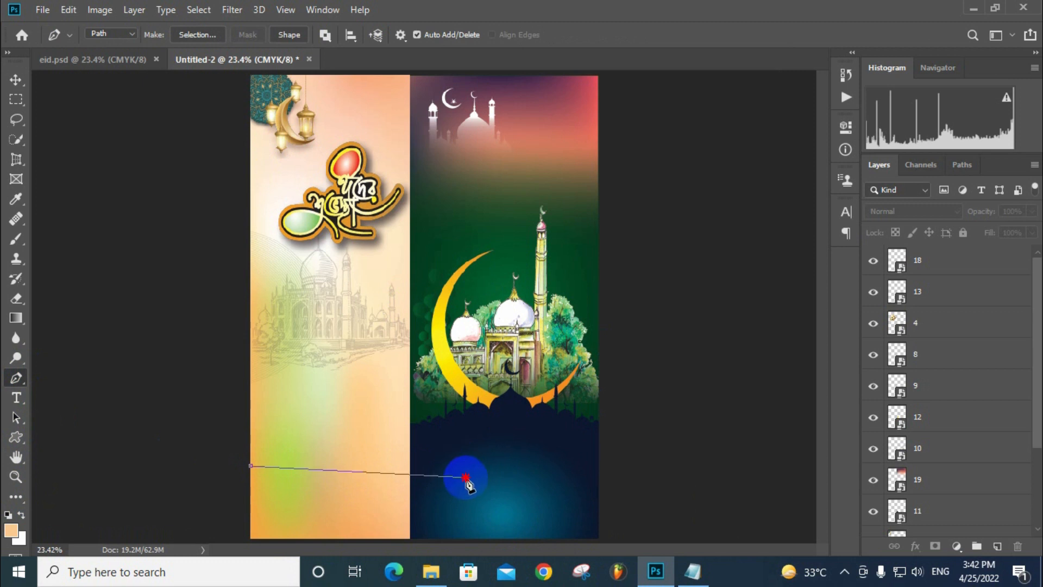
{"action": "left_click_drag", "start_coordinate": [466, 478], "coordinate": [490, 458]}
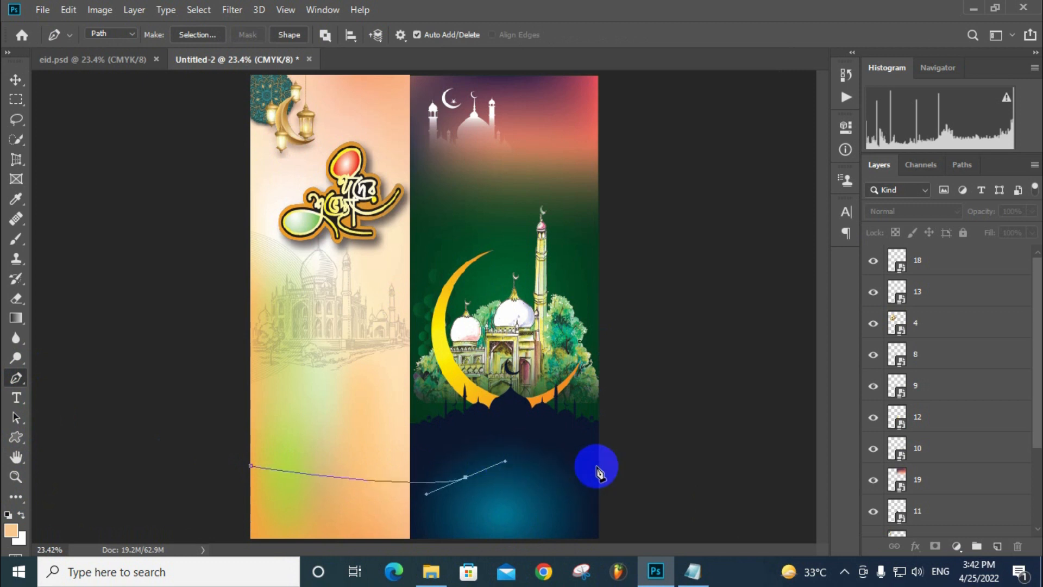
{"action": "left_click_drag", "start_coordinate": [599, 463], "coordinate": [648, 477]}
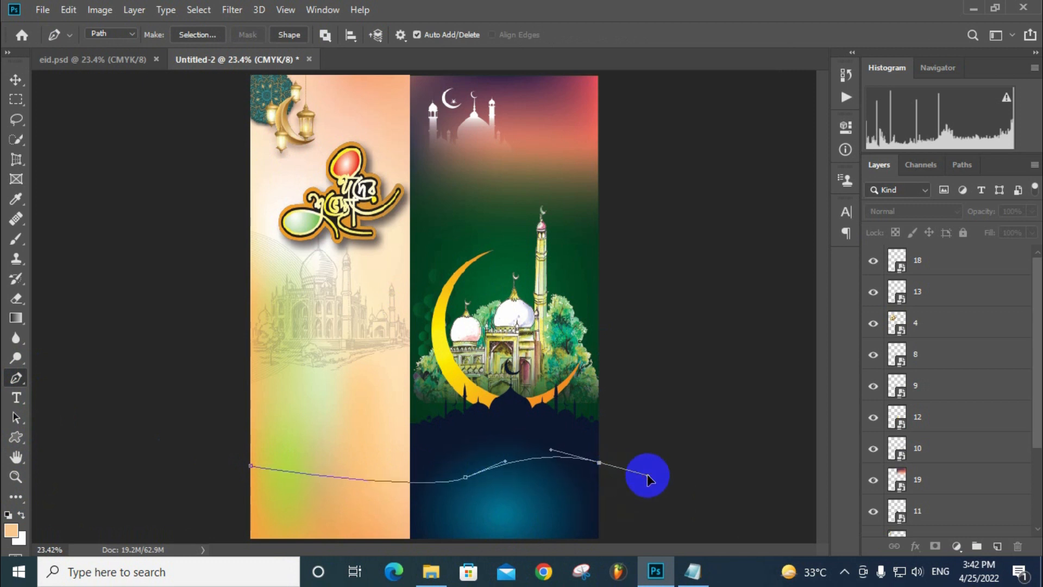
{"action": "key", "text": "ctrl+z"}
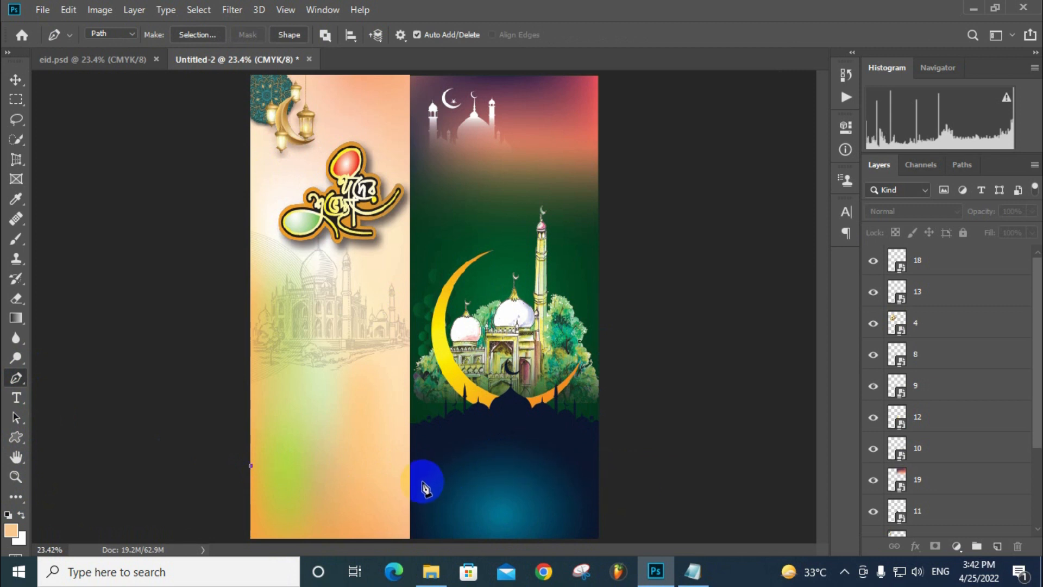
{"action": "left_click_drag", "start_coordinate": [517, 491], "coordinate": [574, 477]}
{"action": "left_click_drag", "start_coordinate": [640, 467], "coordinate": [660, 492]}
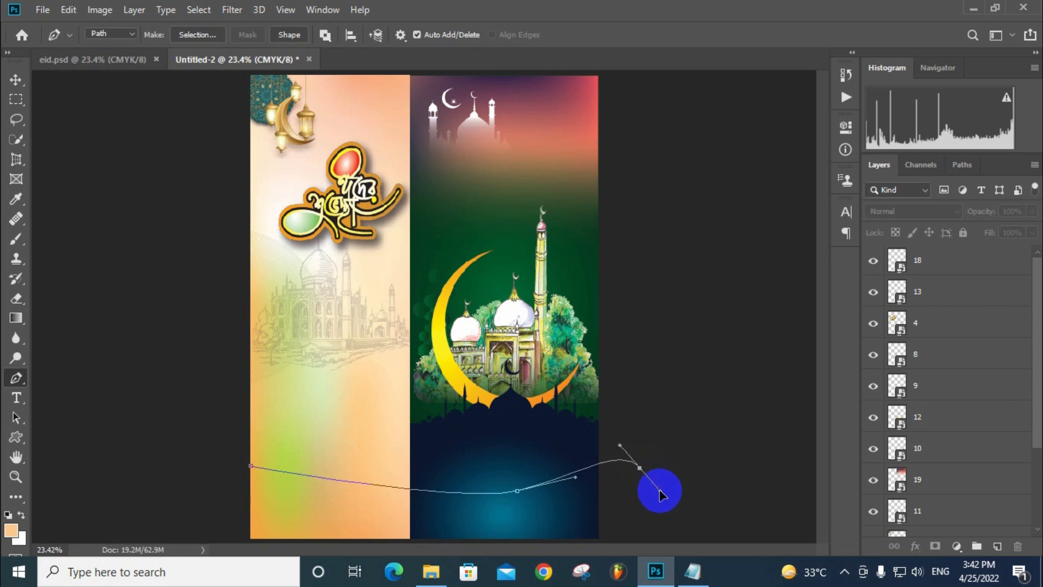
{"action": "key", "text": "ctrl+z"}
Extend the Pen path as a gentle S-shaped wave across both panels, ending just beyond the green panel's outer edge
{"action": "left_click_drag", "start_coordinate": [439, 474], "coordinate": [508, 461]}
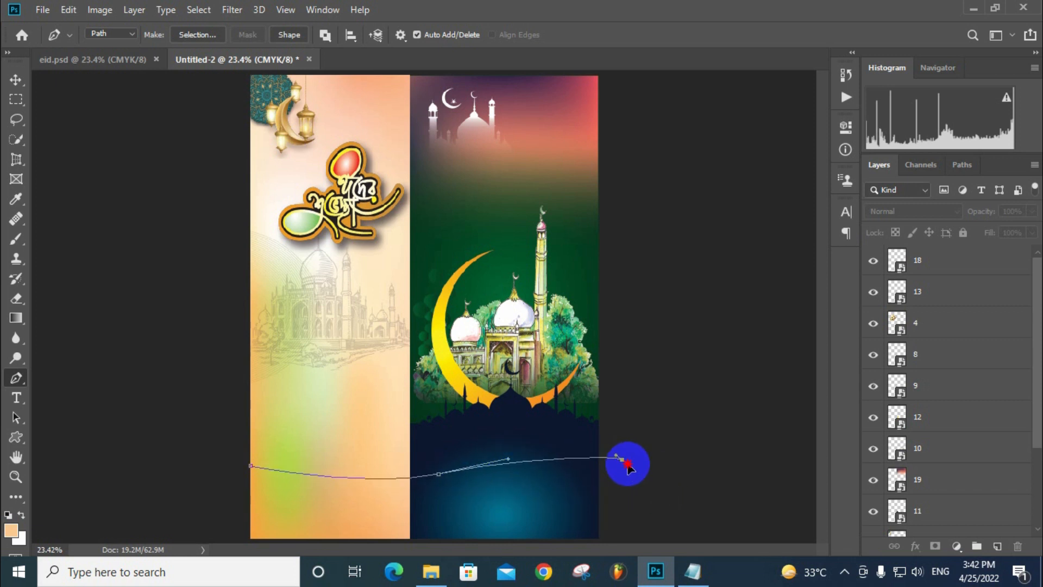
{"action": "left_click_drag", "start_coordinate": [627, 465], "coordinate": [636, 471]}
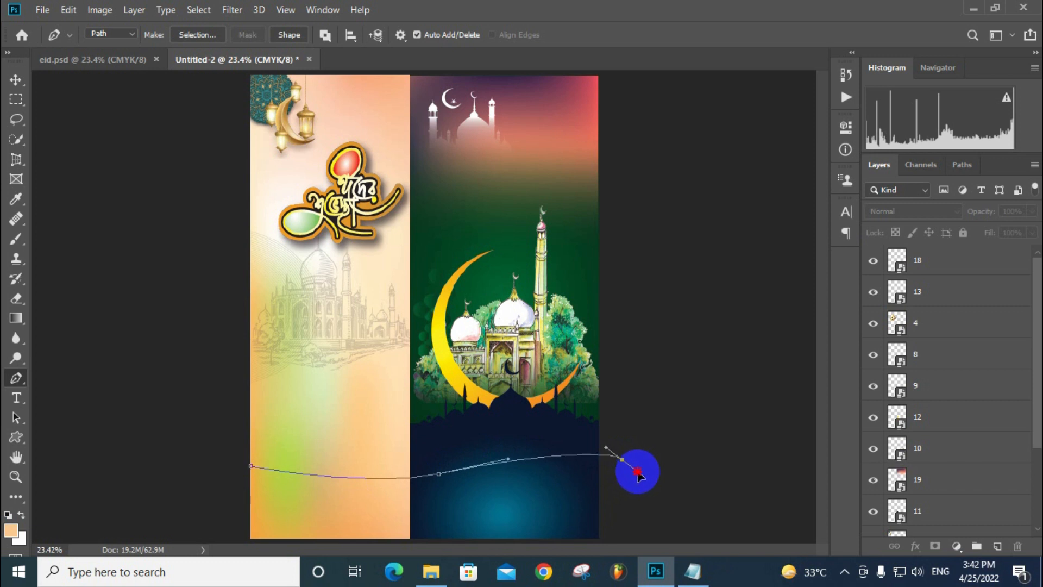
{"action": "left_click_drag", "start_coordinate": [638, 474], "coordinate": [639, 474]}
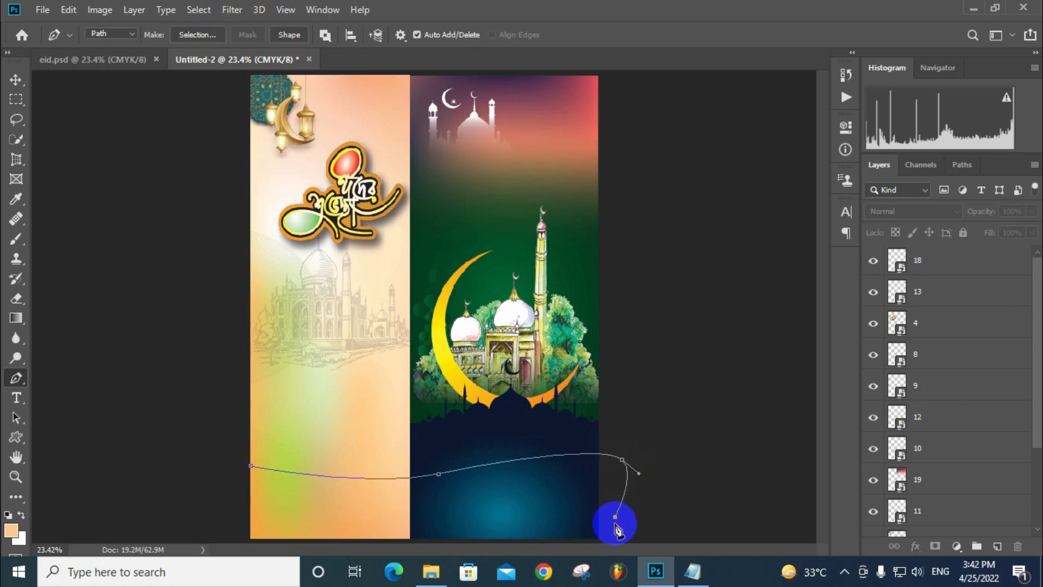
Carry the path around outside the poster's lower edge back to the peach side and convert it to a selection
{"action": "key", "text": "ctrl+minus"}
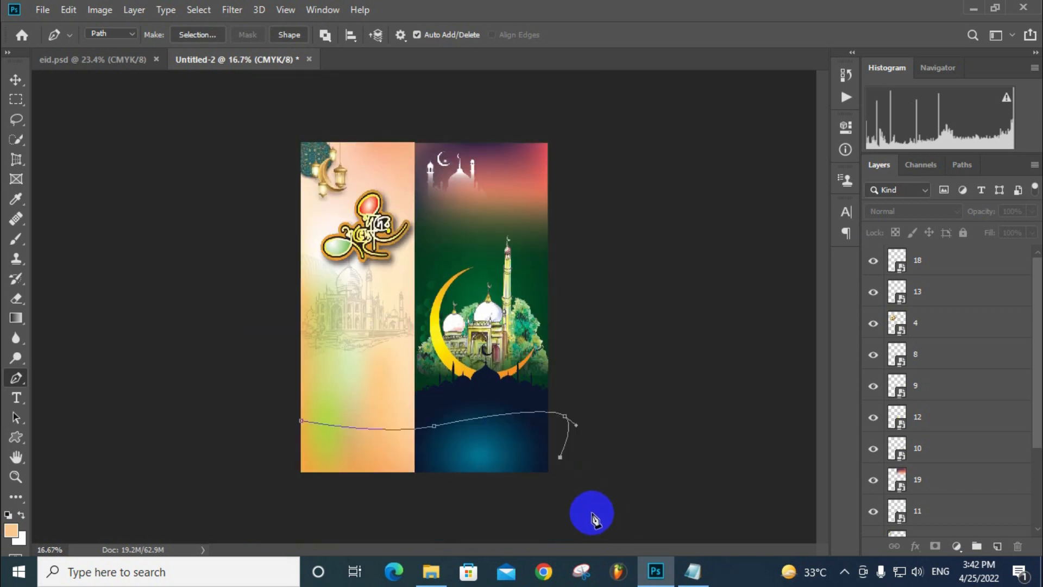
{"action": "left_click", "coordinate": [561, 489]}
{"action": "left_click", "coordinate": [460, 510]}
{"action": "left_click", "coordinate": [331, 496]}
{"action": "left_click", "coordinate": [258, 482]}
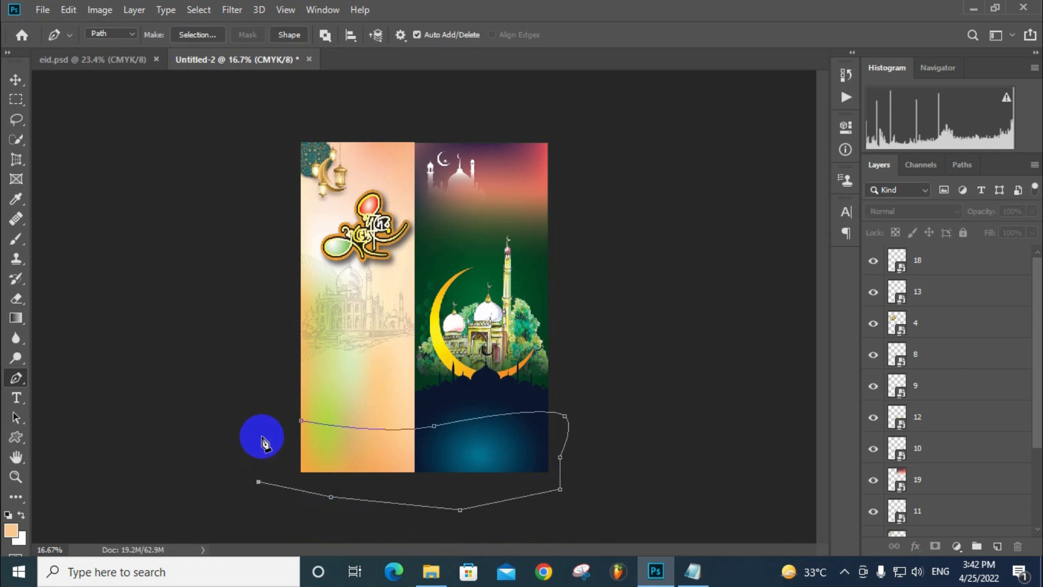
{"action": "left_click_drag", "start_coordinate": [273, 434], "coordinate": [293, 404]}
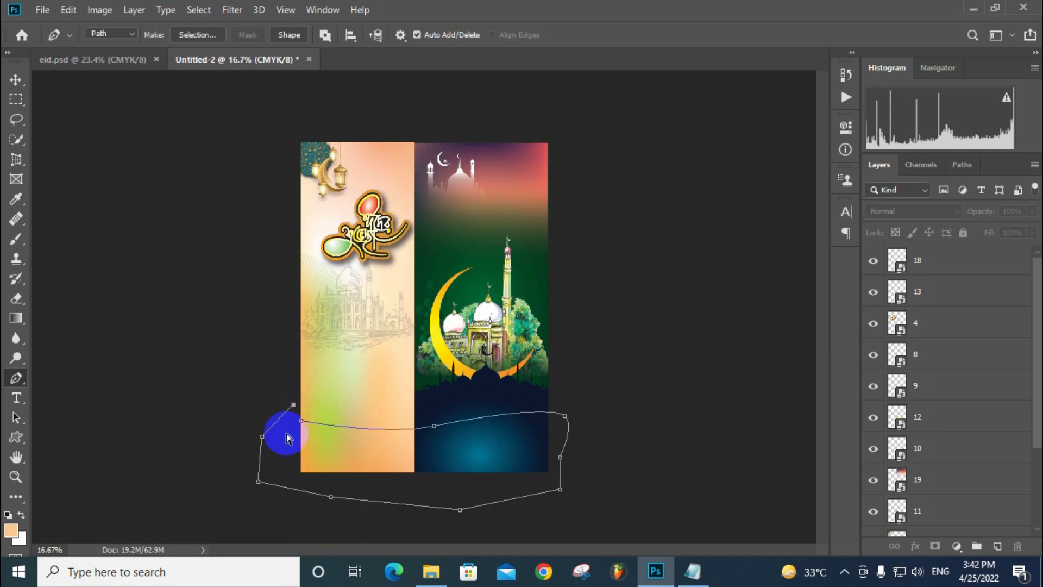
{"action": "key", "text": "ctrl+Return"}
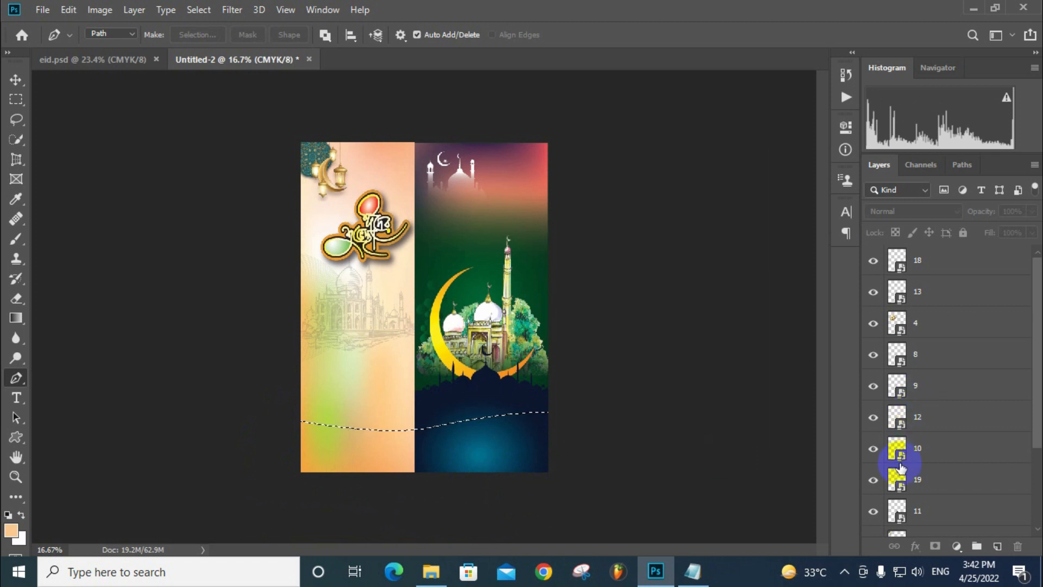
Add a Solid Color fill layer in white (#ffffff) from the wavy selection at the poster's lower end
{"action": "left_click", "coordinate": [956, 546]}
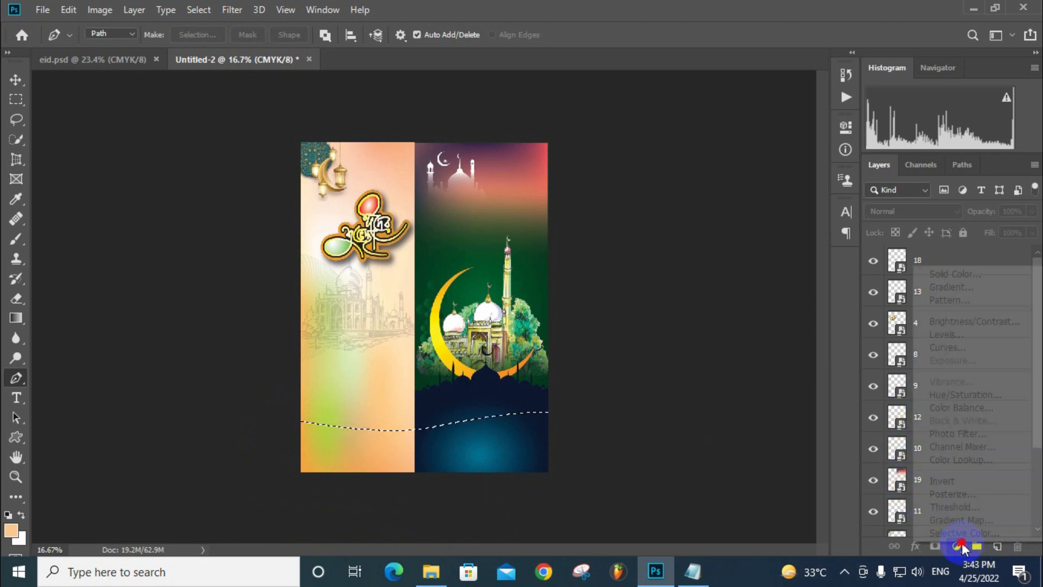
{"action": "left_click", "coordinate": [992, 283]}
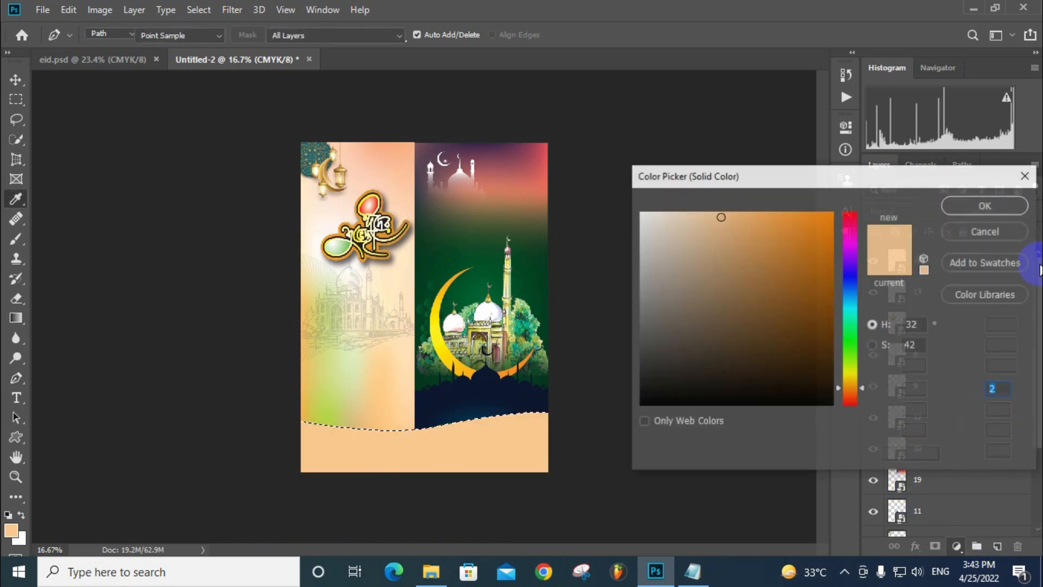
{"action": "left_click_drag", "start_coordinate": [780, 249], "coordinate": [824, 213]}
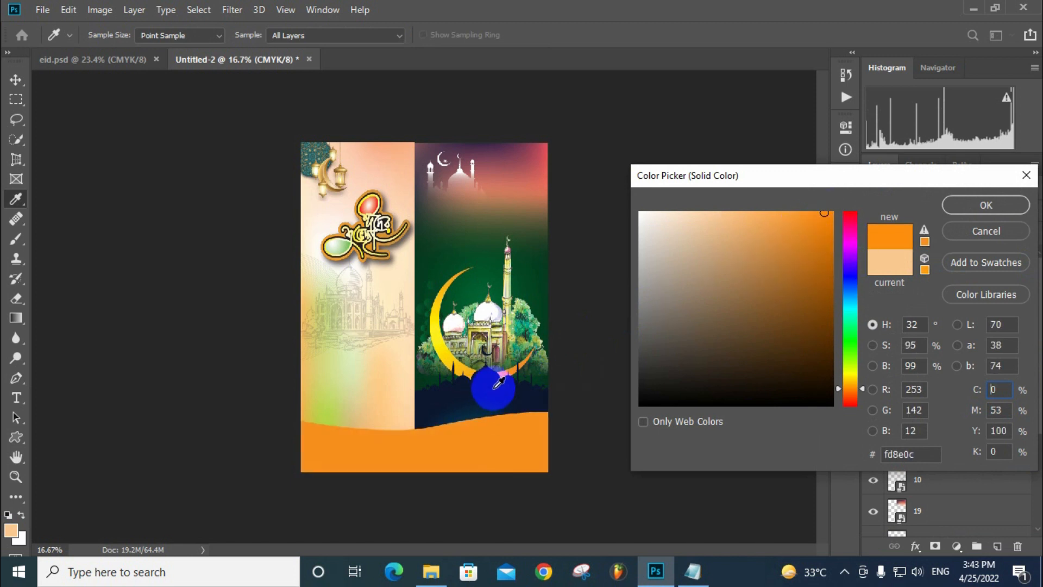
{"action": "left_click_drag", "start_coordinate": [668, 228], "coordinate": [639, 211]}
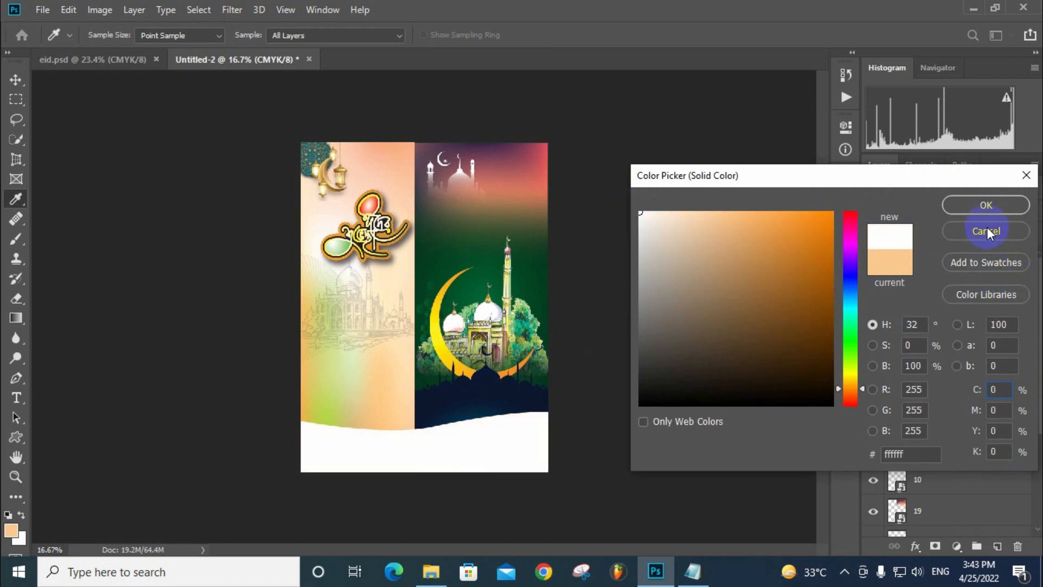
{"action": "left_click", "coordinate": [986, 205]}
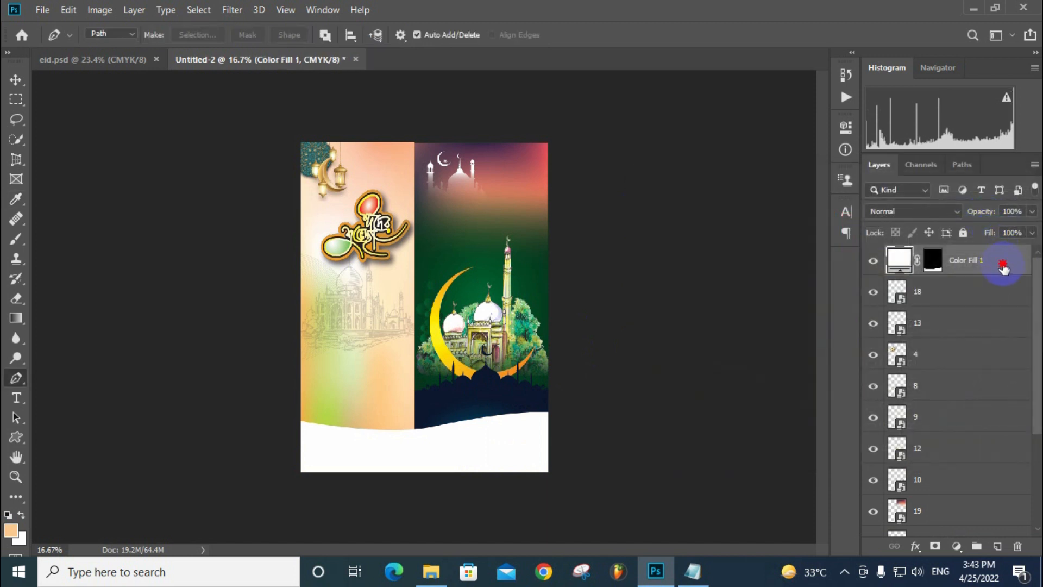
Duplicate the white wave fill layer and select the copy
{"action": "left_click_drag", "start_coordinate": [1002, 266], "coordinate": [997, 545]}
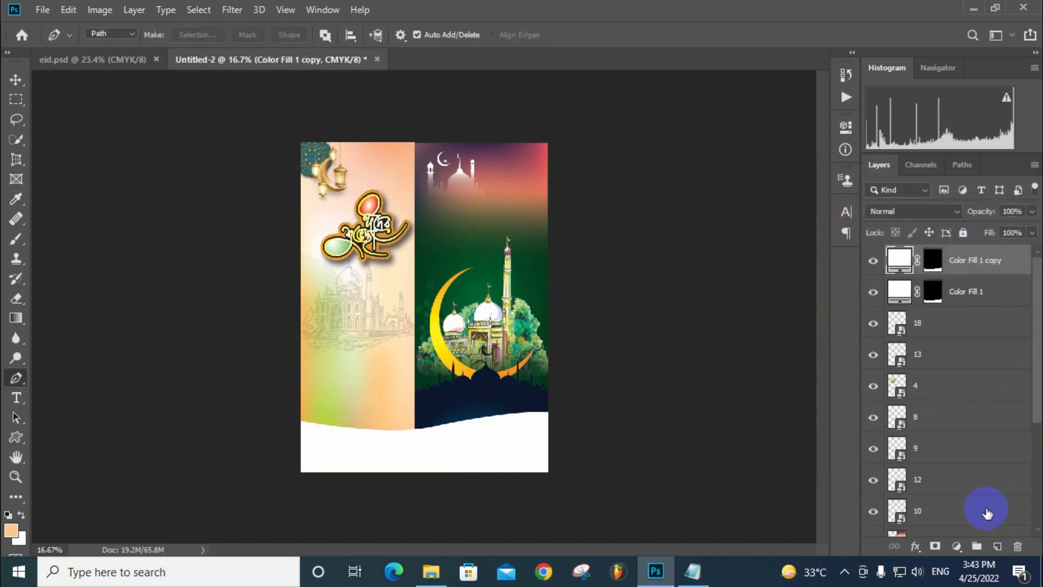
{"action": "left_click", "coordinate": [995, 296]}
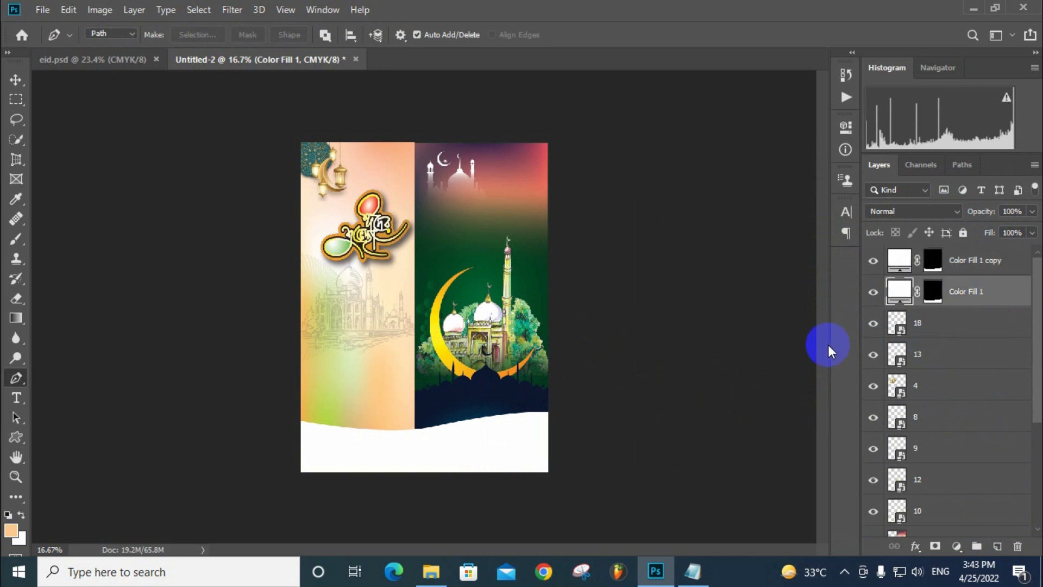
{"action": "left_click", "coordinate": [1010, 264]}
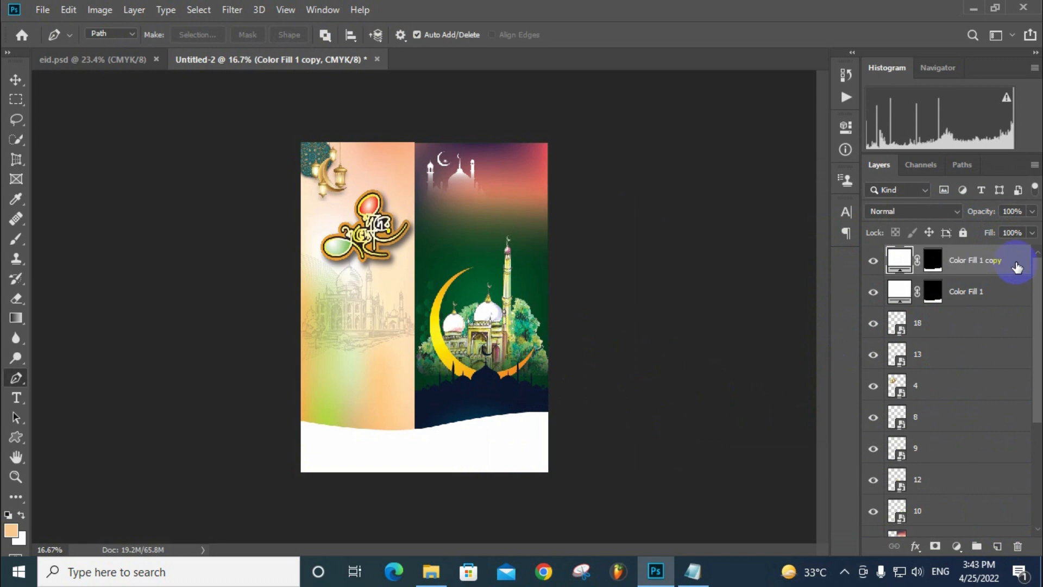
Give the duplicated wave layer a Color Overlay in dark navy #132142
{"action": "double_click", "coordinate": [1017, 266]}
{"action": "left_click_drag", "start_coordinate": [494, 117], "coordinate": [834, 130]}
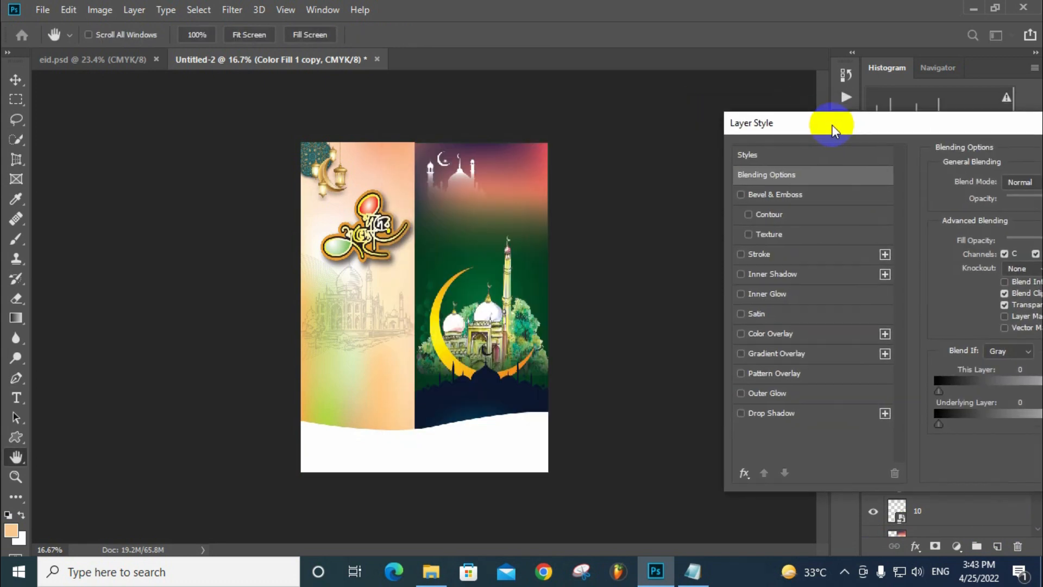
{"action": "left_click", "coordinate": [811, 340]}
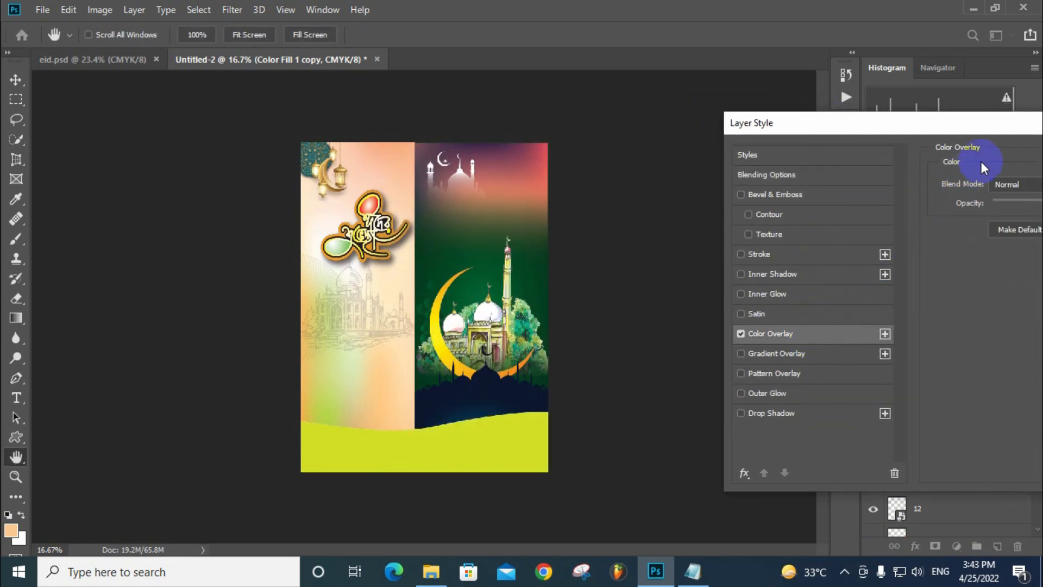
{"action": "left_click_drag", "start_coordinate": [934, 126], "coordinate": [819, 141]}
{"action": "left_click", "coordinate": [973, 201]}
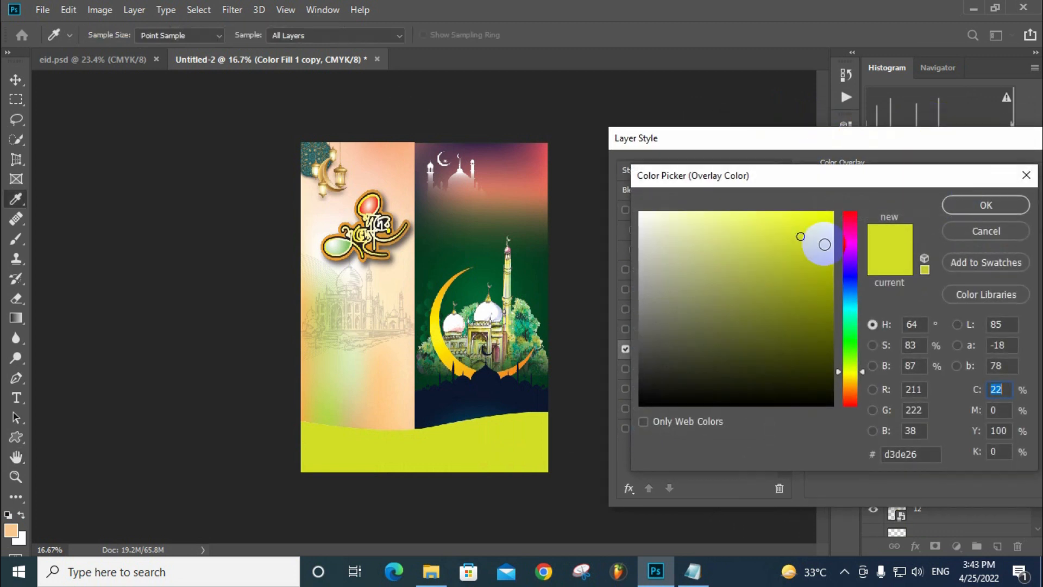
{"action": "left_click", "coordinate": [489, 387]}
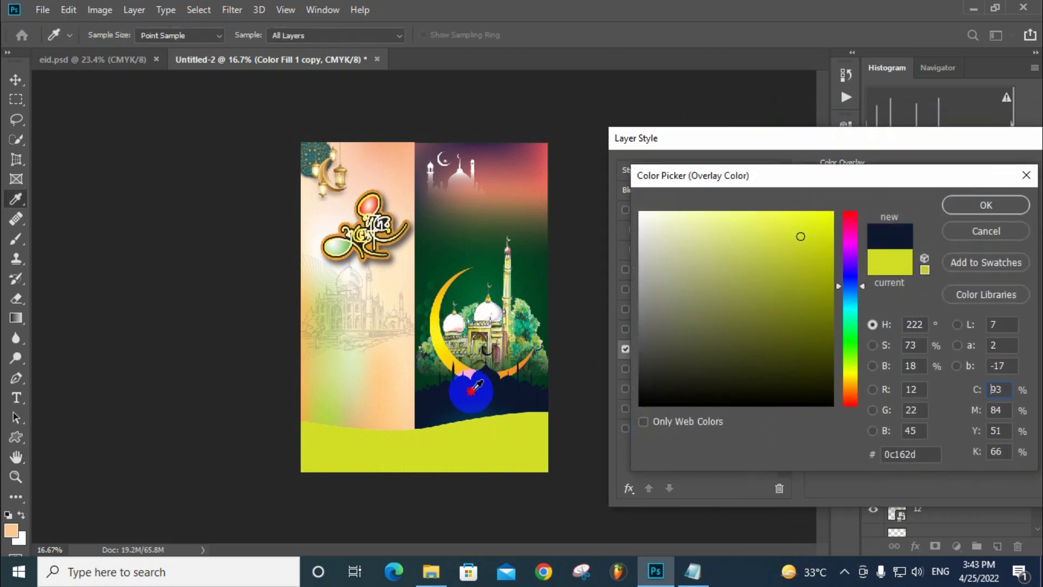
{"action": "mouse_move", "coordinate": [793, 362]}
{"action": "left_mouse_down"}
{"action": "mouse_move", "coordinate": [840, 364]}
{"action": "mouse_move", "coordinate": [850, 346]}
{"action": "left_mouse_up"}
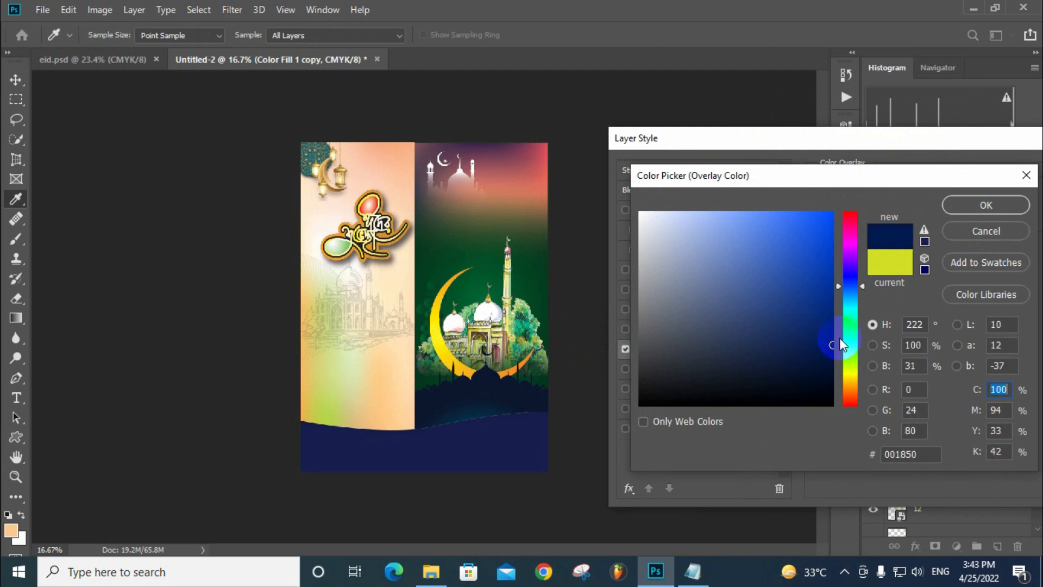
{"action": "left_click", "coordinate": [777, 356]}
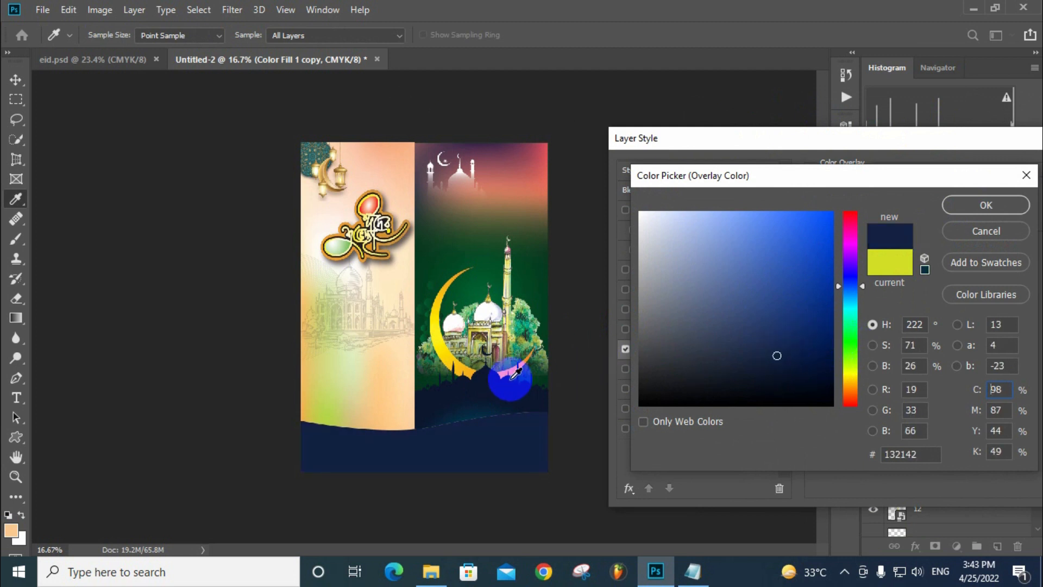
{"action": "left_click", "coordinate": [1016, 205]}
{"action": "left_click_drag", "start_coordinate": [994, 148], "coordinate": [815, 148]}
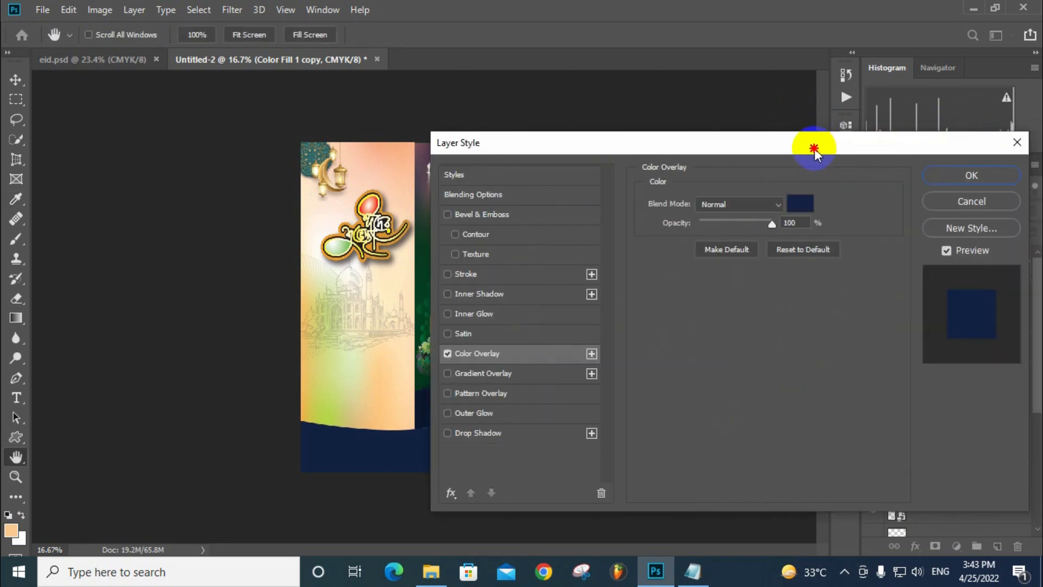
{"action": "left_click", "coordinate": [959, 177]}
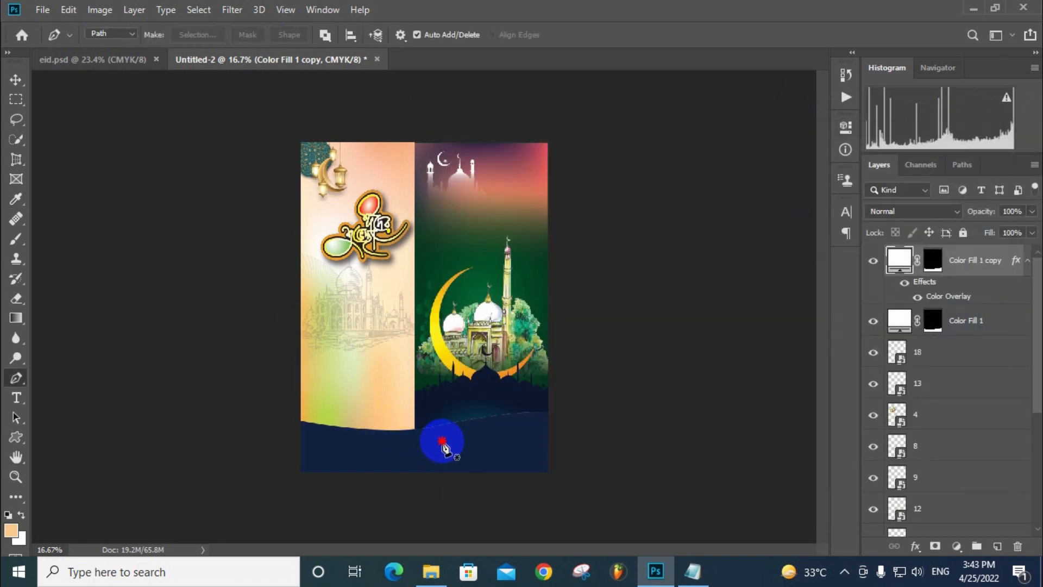
Move the navy wave copy slightly down to expose a thin white band of the layer beneath, then deselect it
{"action": "left_click", "coordinate": [442, 441]}
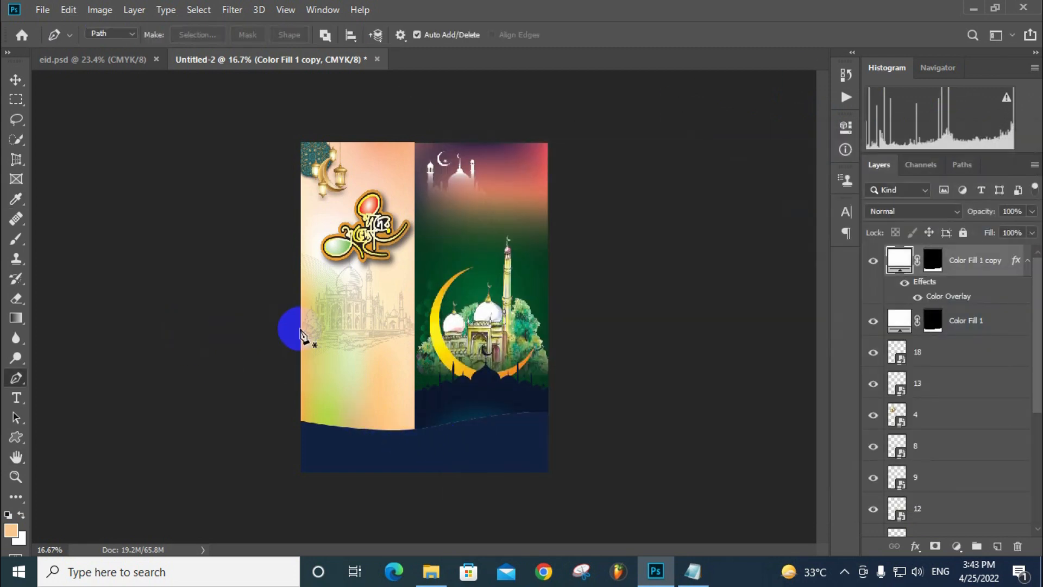
{"action": "left_click", "coordinate": [12, 81]}
{"action": "left_click_drag", "start_coordinate": [473, 443], "coordinate": [473, 456]}
{"action": "left_click", "coordinate": [603, 397]}
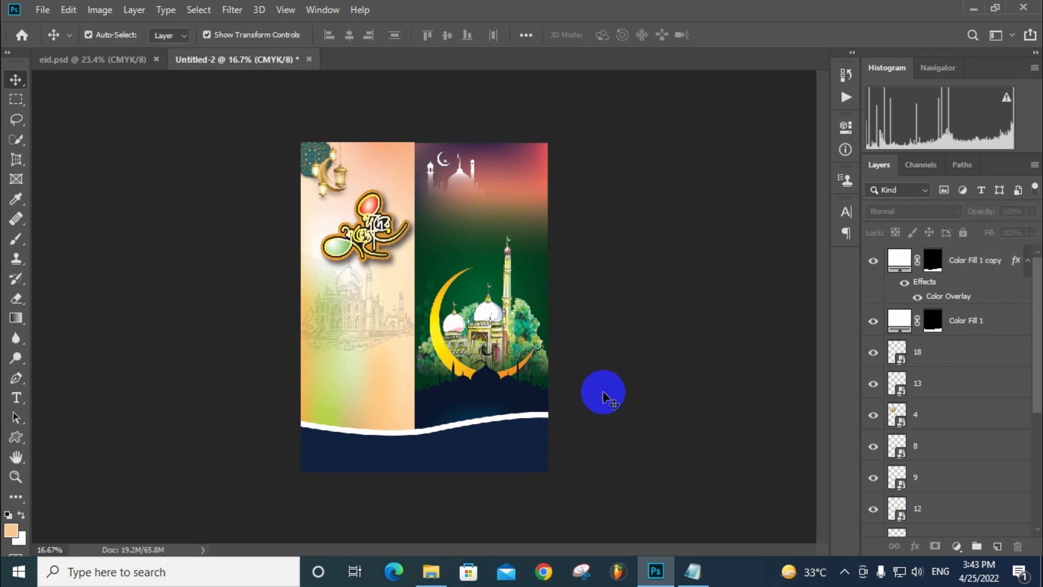
Place golden Bengali calligraphy image 5 from the folder in the green panel, between the white mosque and the colored mosque
{"action": "left_click", "coordinate": [426, 298]}
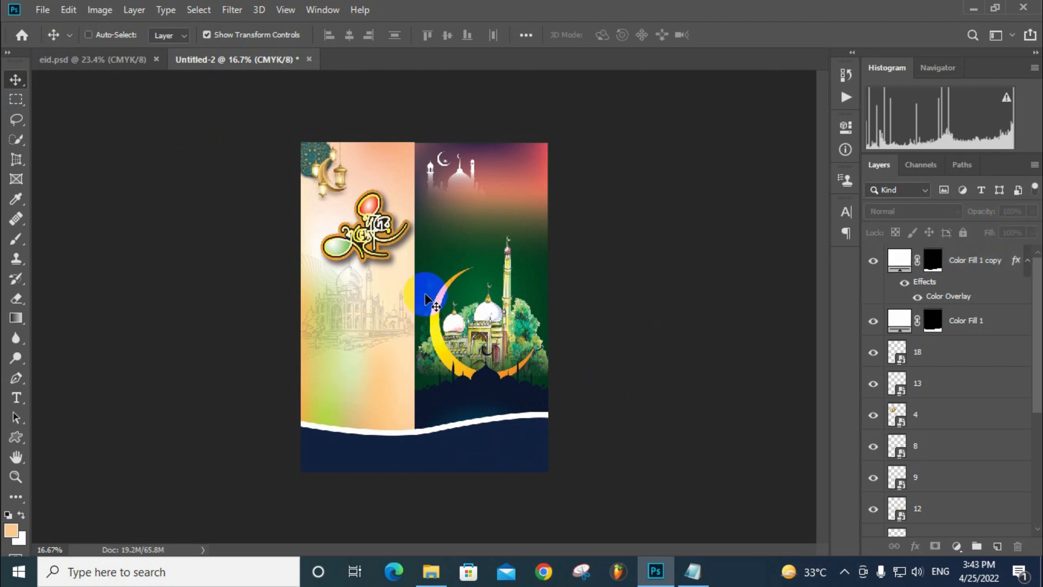
{"action": "key", "text": "ctrl+plus"}
{"action": "scroll", "coordinate": [426, 299], "scroll_direction": "up", "scroll_amount": 3}
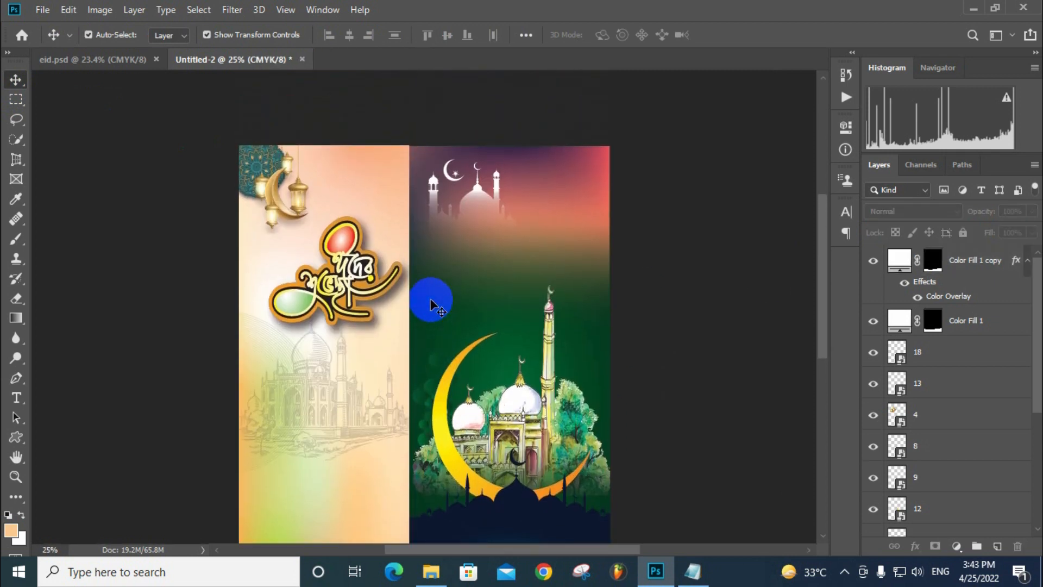
{"action": "scroll", "coordinate": [438, 298], "scroll_direction": "down", "scroll_amount": 3}
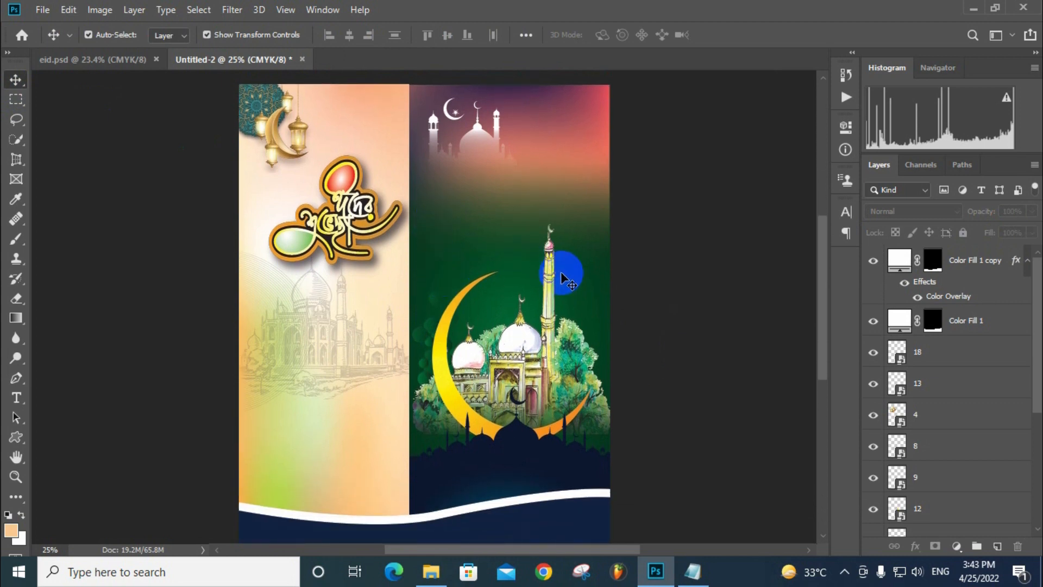
{"action": "left_click", "coordinate": [430, 571]}
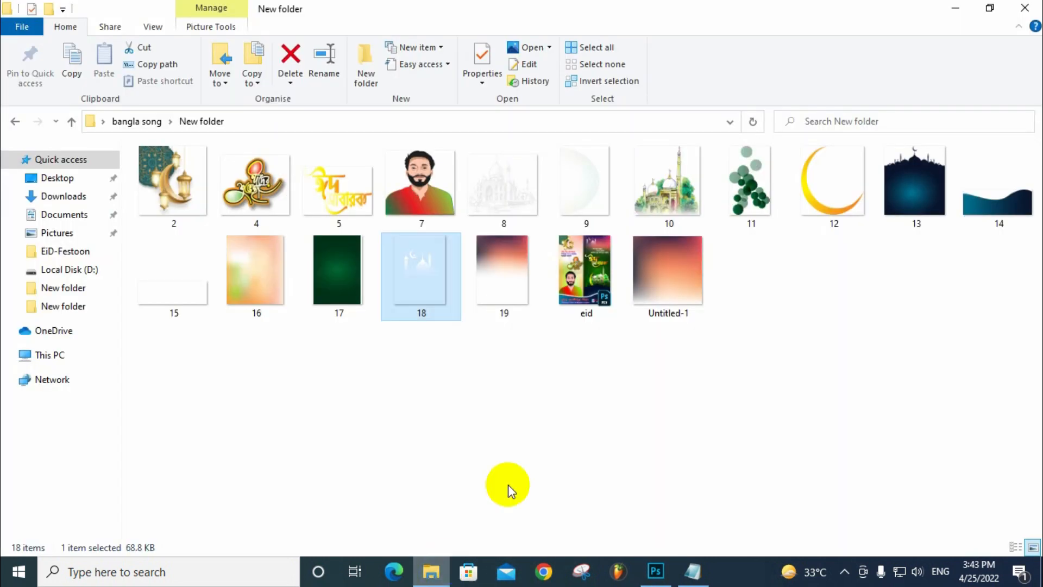
{"action": "left_click_drag", "start_coordinate": [370, 212], "coordinate": [554, 185]}
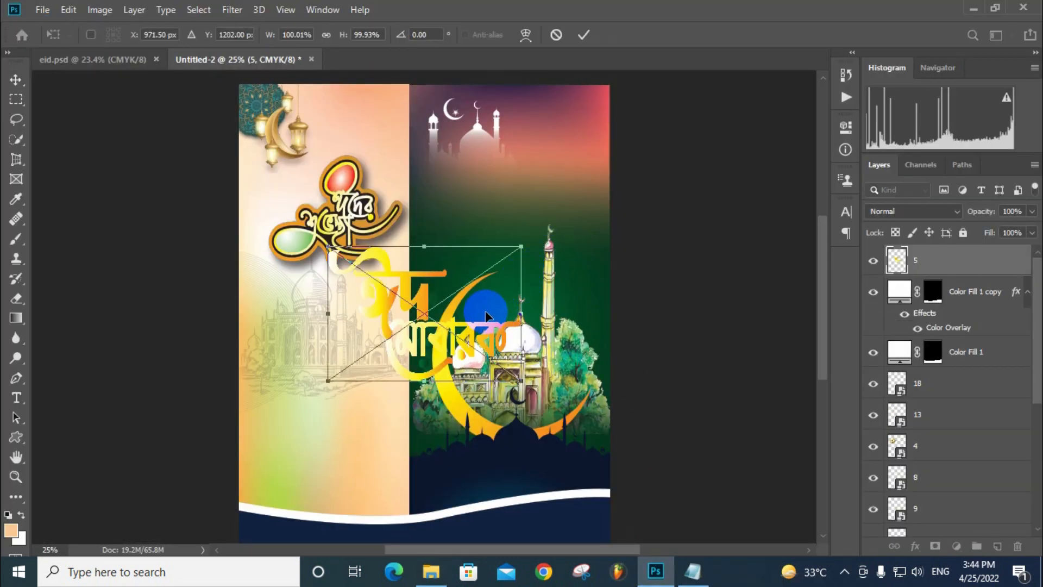
{"action": "left_click_drag", "start_coordinate": [460, 307], "coordinate": [541, 222]}
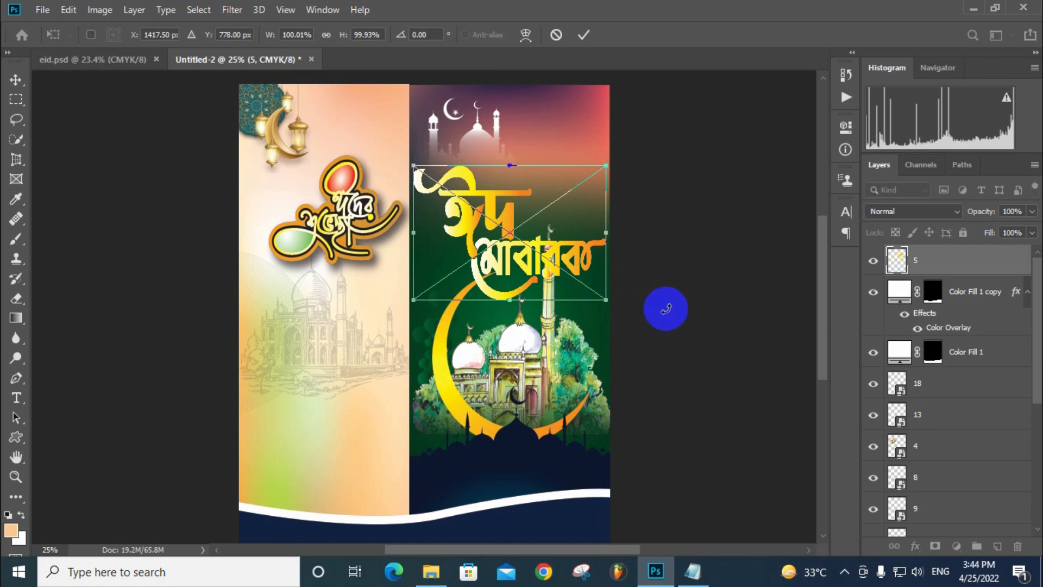
{"action": "left_click", "coordinate": [20, 86]}
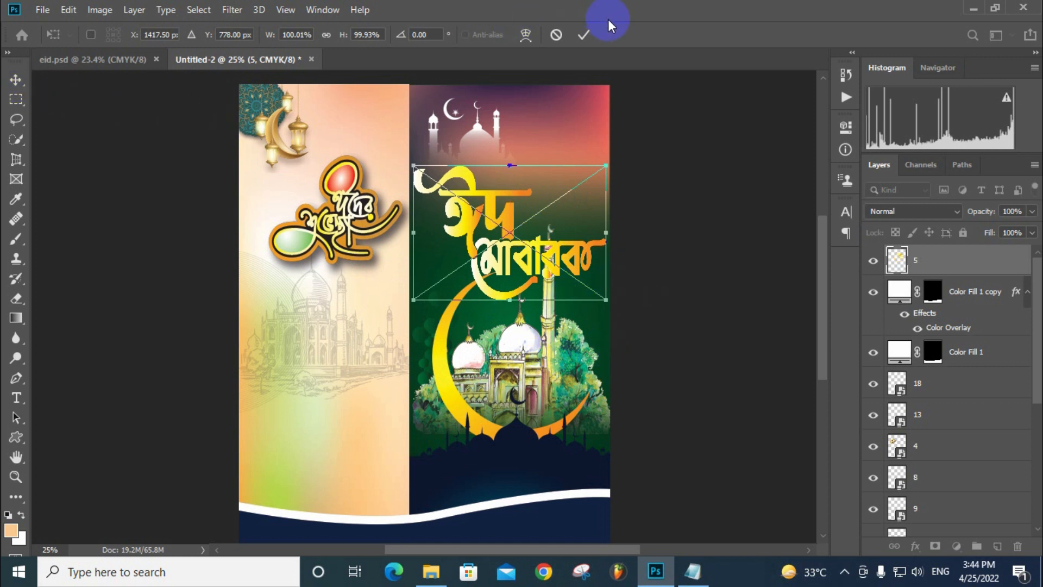
{"action": "key", "text": "Return"}
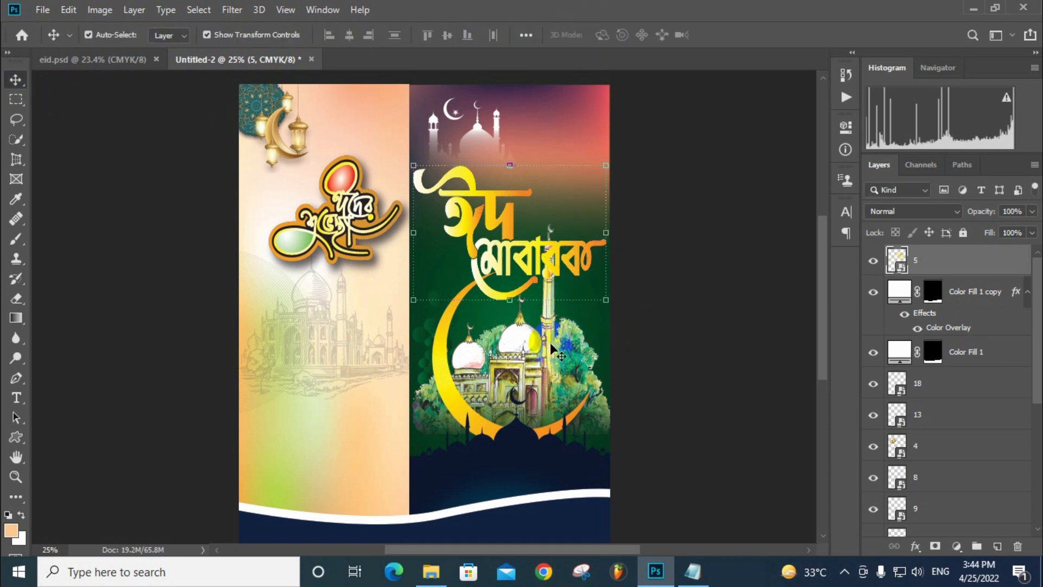
Scale the colored mosque image in the green panel to 99.23% width and 76.01% height, fitting it beneath the golden calligraphy
{"action": "left_click", "coordinate": [550, 344]}
{"action": "left_click_drag", "start_coordinate": [613, 224], "coordinate": [593, 303]}
{"action": "left_click_drag", "start_coordinate": [514, 341], "coordinate": [613, 359]}
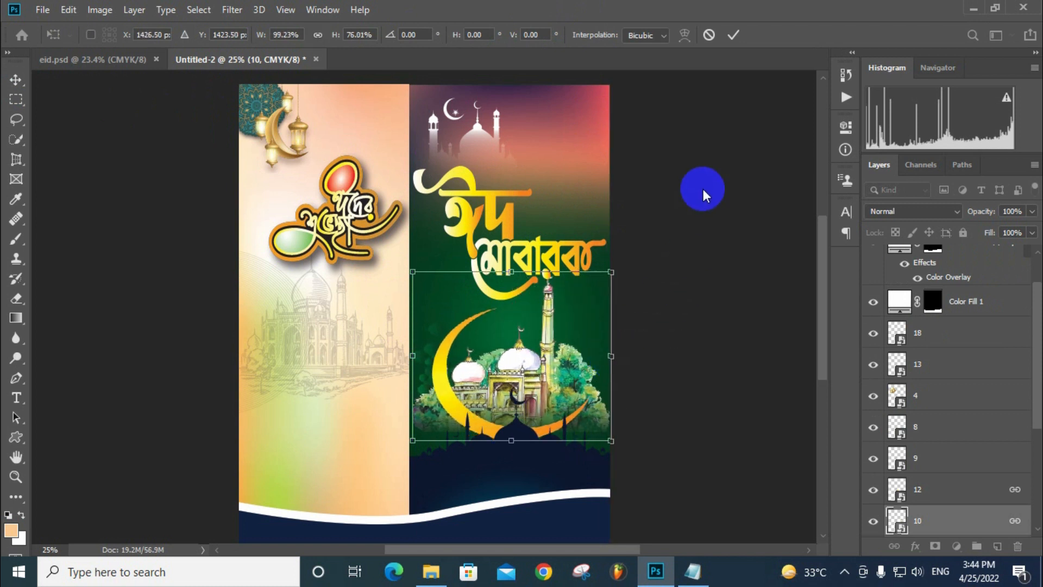
{"action": "left_click", "coordinate": [734, 35]}
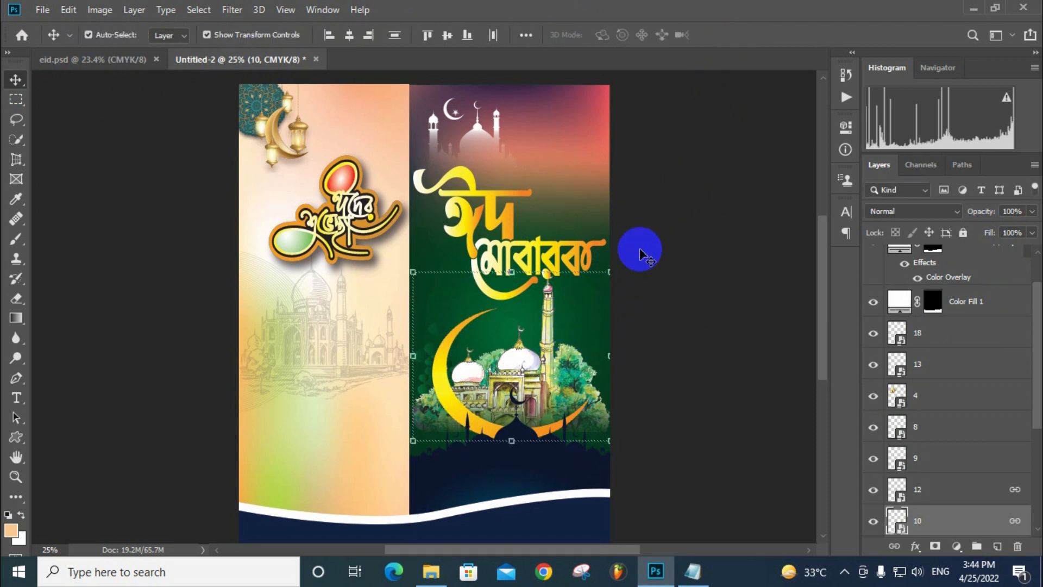
Nudge the colored mosque slightly down and scale the golden calligraphy above it to 90.82%, keeping it centered in the green panel
{"action": "mouse_move", "coordinate": [545, 359]}
{"action": "left_mouse_down"}
{"action": "mouse_move", "coordinate": [641, 373]}
{"action": "mouse_move", "coordinate": [543, 364]}
{"action": "left_mouse_up"}
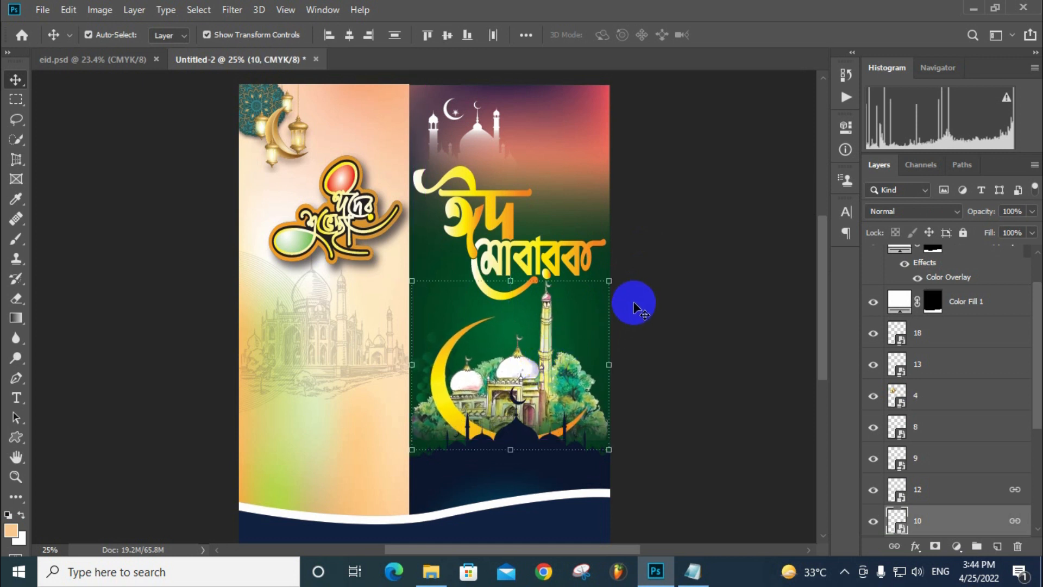
{"action": "left_click", "coordinate": [546, 260]}
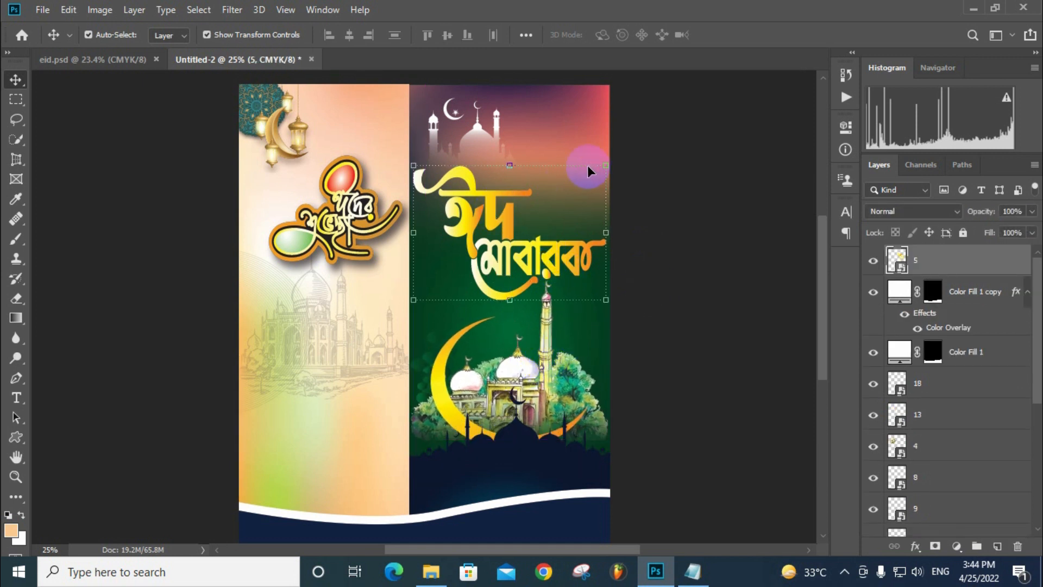
{"action": "left_click_drag", "start_coordinate": [605, 160], "coordinate": [598, 208]}
{"action": "left_click_drag", "start_coordinate": [511, 235], "coordinate": [511, 224]}
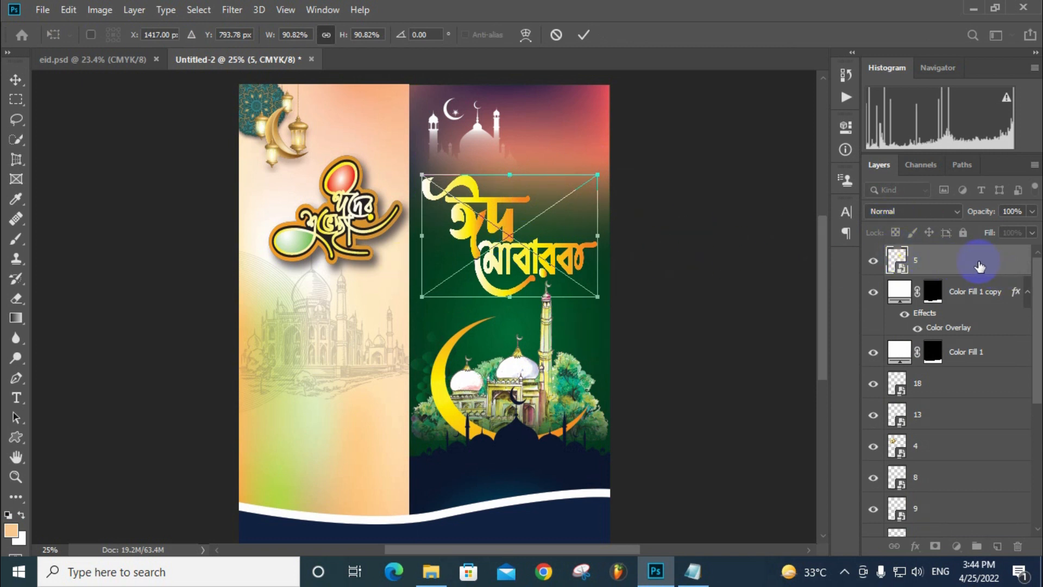
{"action": "key", "text": "v"}
Duplicate the golden calligraphy layer 5
{"action": "left_click_drag", "start_coordinate": [985, 474], "coordinate": [997, 544]}
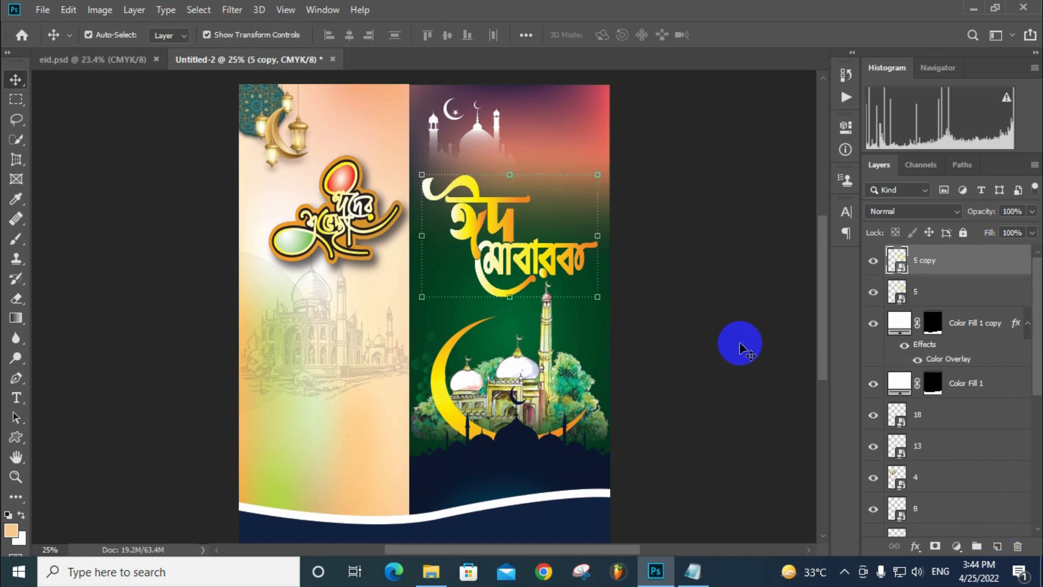
{"action": "left_click", "coordinate": [948, 294]}
{"action": "double_click", "coordinate": [949, 294]}
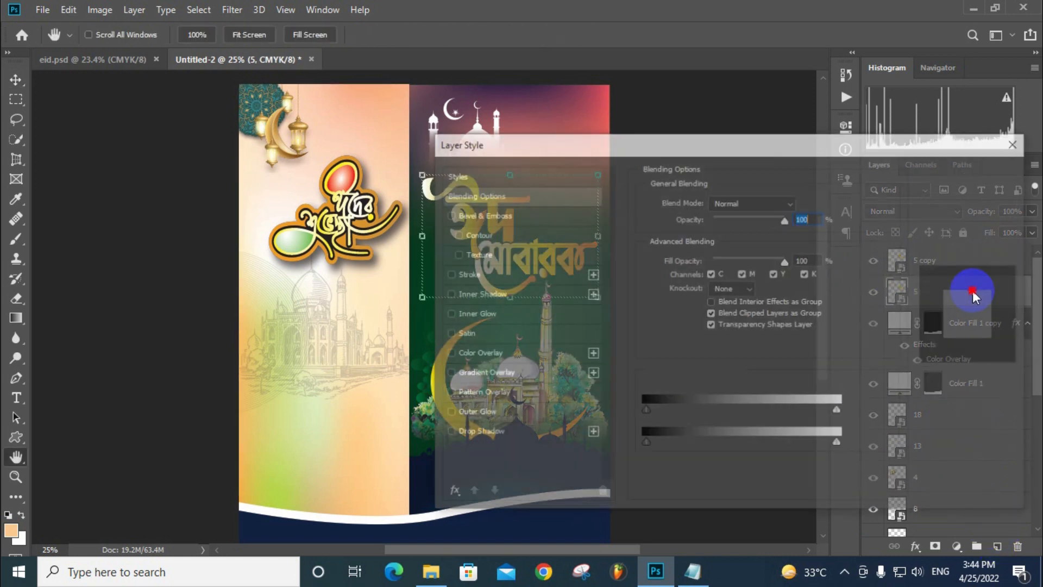
{"action": "left_click_drag", "start_coordinate": [672, 148], "coordinate": [979, 160]}
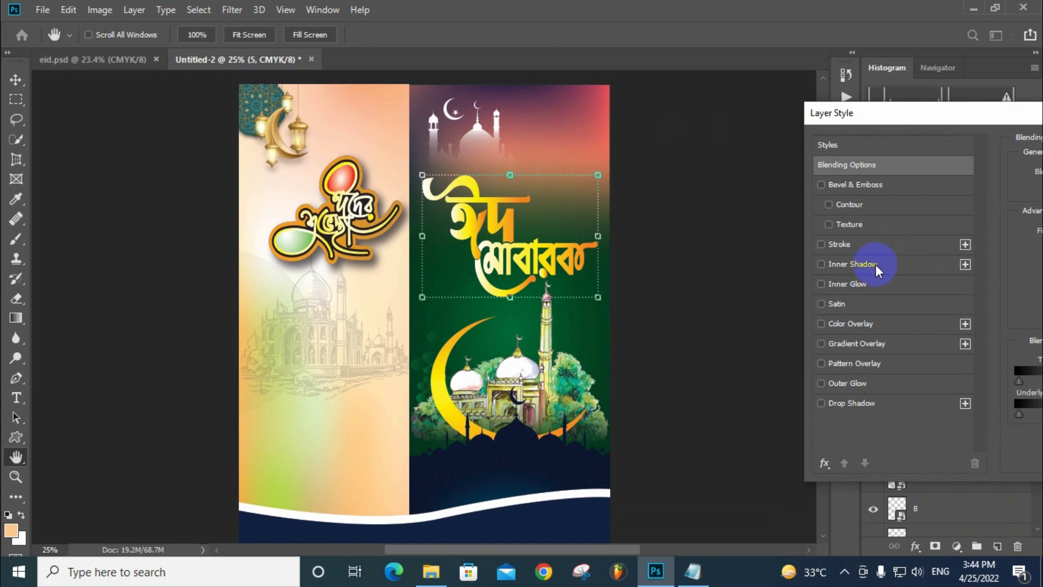
{"action": "left_click", "coordinate": [867, 323]}
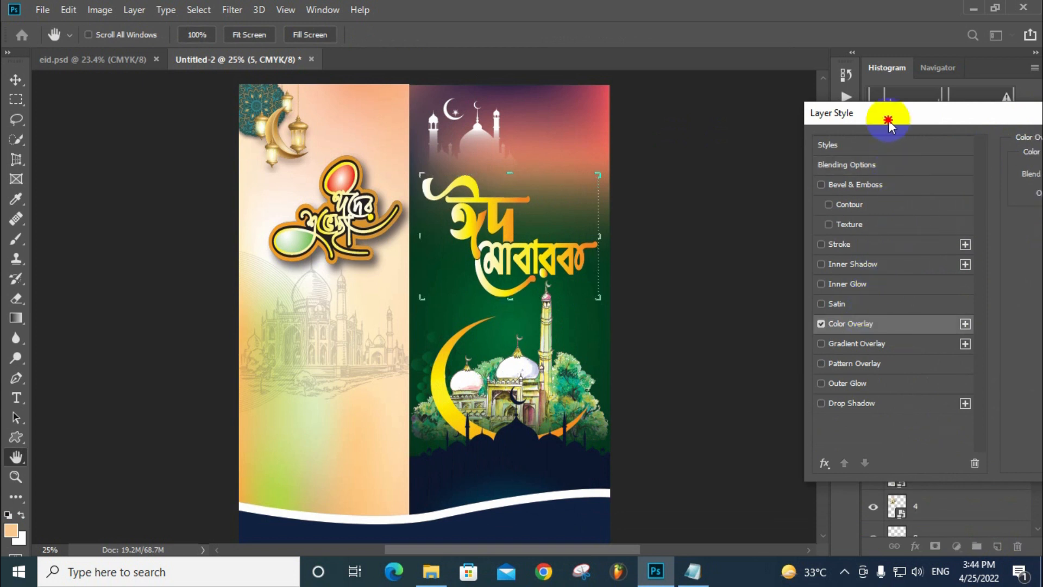
{"action": "left_click_drag", "start_coordinate": [889, 120], "coordinate": [677, 128]}
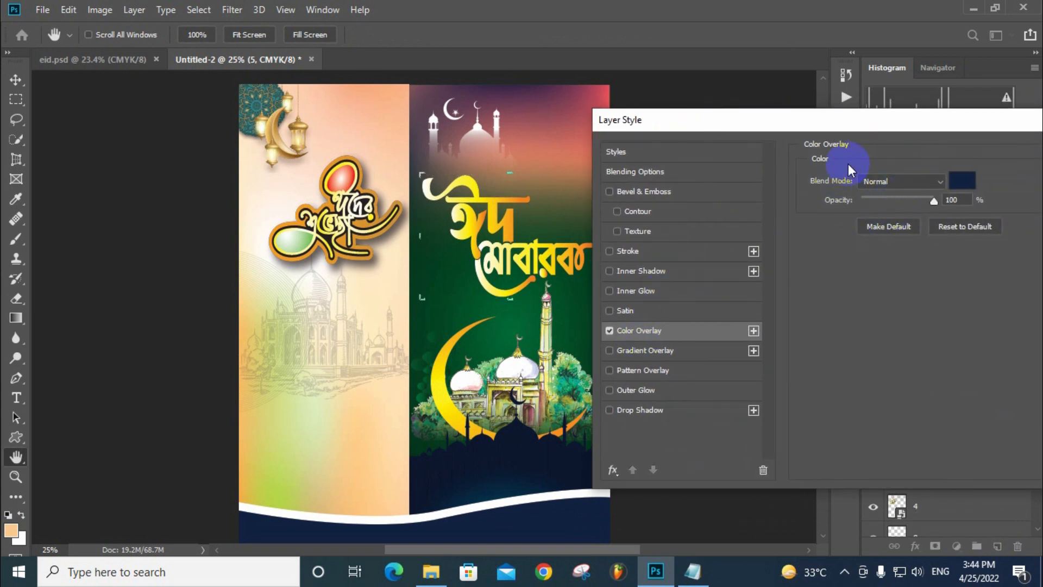
{"action": "left_click_drag", "start_coordinate": [857, 123], "coordinate": [358, 124]}
{"action": "left_click", "coordinate": [741, 153]}
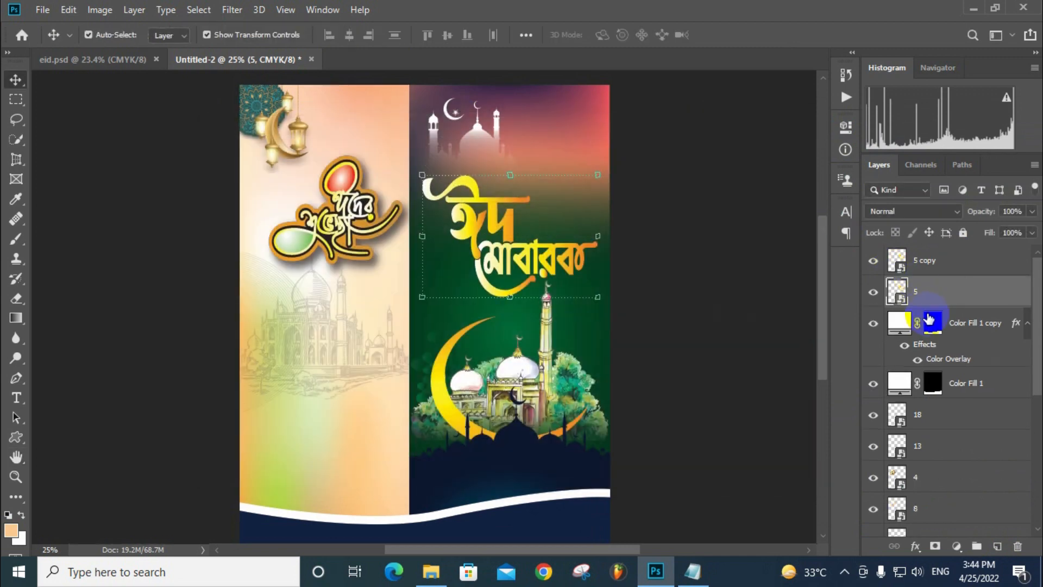
Rasterize the original golden calligraphy layer 5 beneath its duplicate
{"action": "left_click", "coordinate": [966, 303]}
{"action": "right_click", "coordinate": [966, 303]}
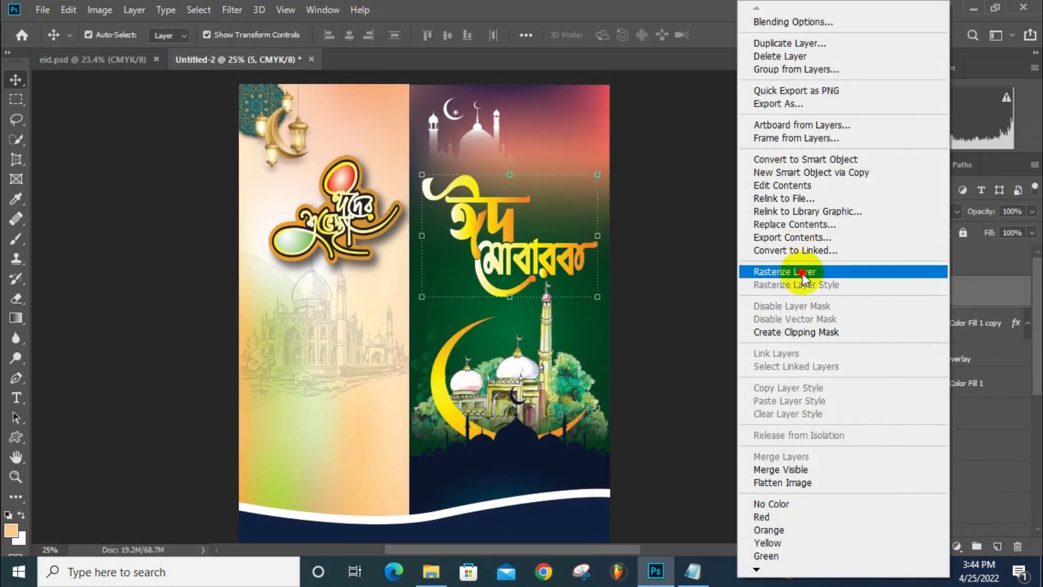
{"action": "left_click", "coordinate": [797, 271]}
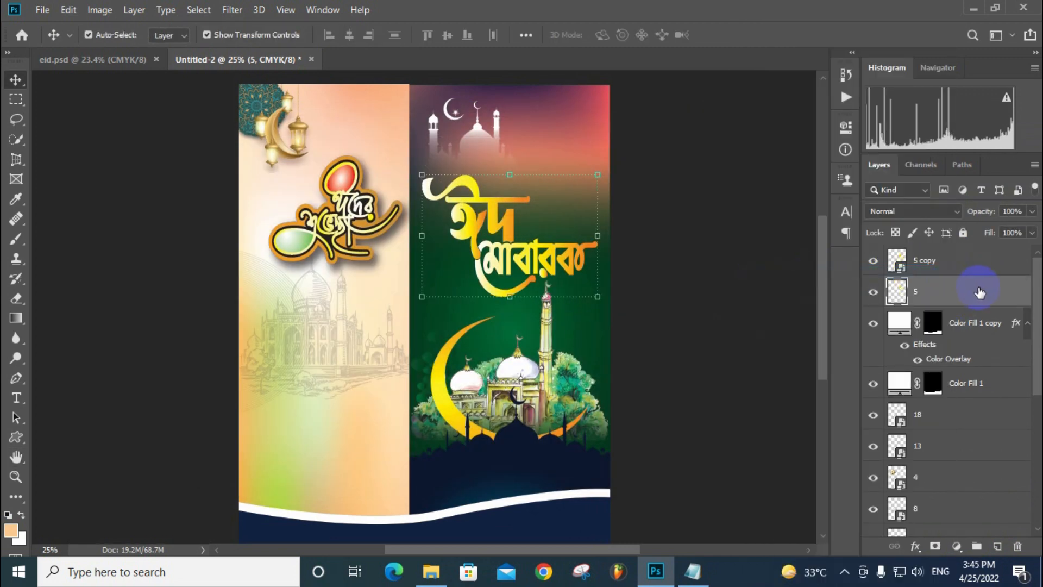
Give the rasterized calligraphy layer 5 a Color Overlay in black #000000
{"action": "key", "text": "h"}
{"action": "double_click", "coordinate": [979, 292]}
{"action": "left_click_drag", "start_coordinate": [583, 121], "coordinate": [1036, 103]}
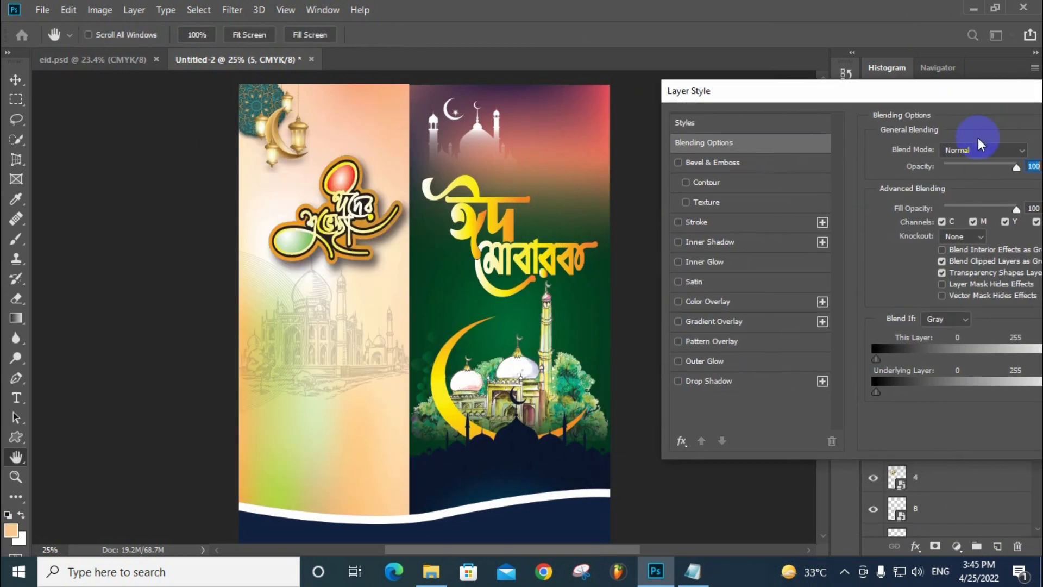
{"action": "left_click", "coordinate": [754, 309]}
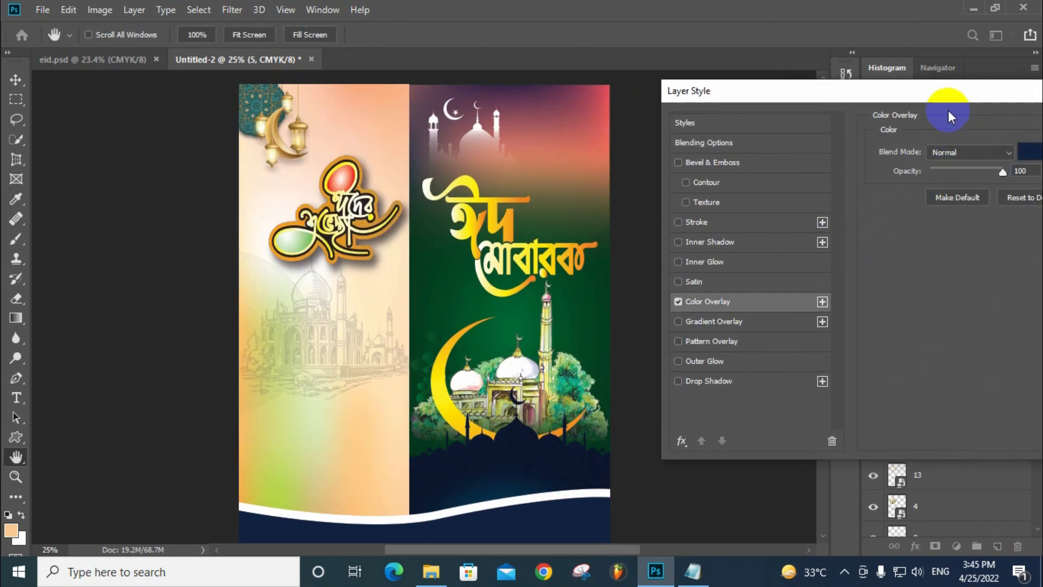
{"action": "left_click_drag", "start_coordinate": [947, 109], "coordinate": [774, 157]}
{"action": "left_click", "coordinate": [856, 199]}
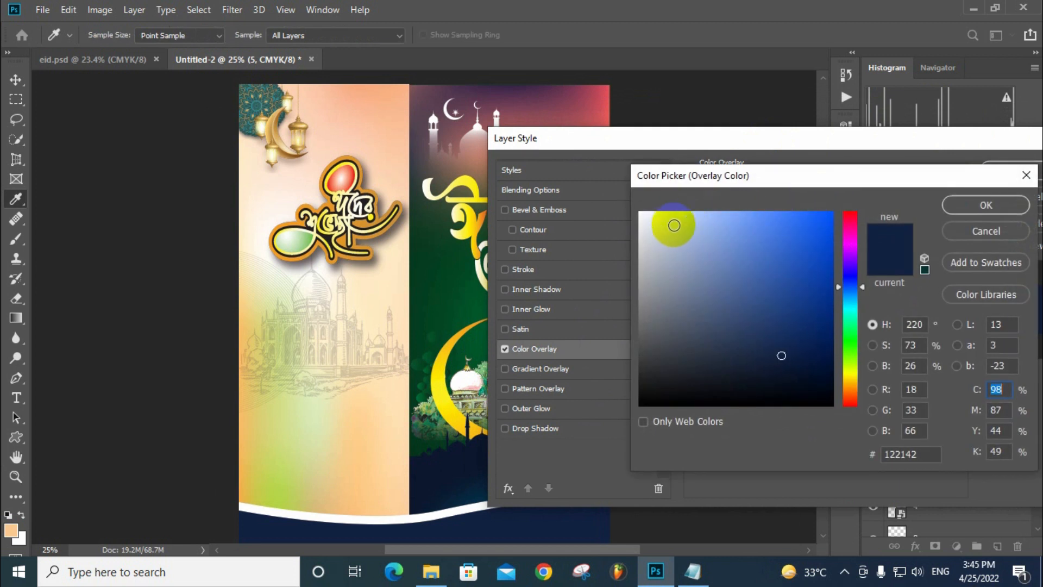
{"action": "left_click_drag", "start_coordinate": [694, 368], "coordinate": [717, 406]}
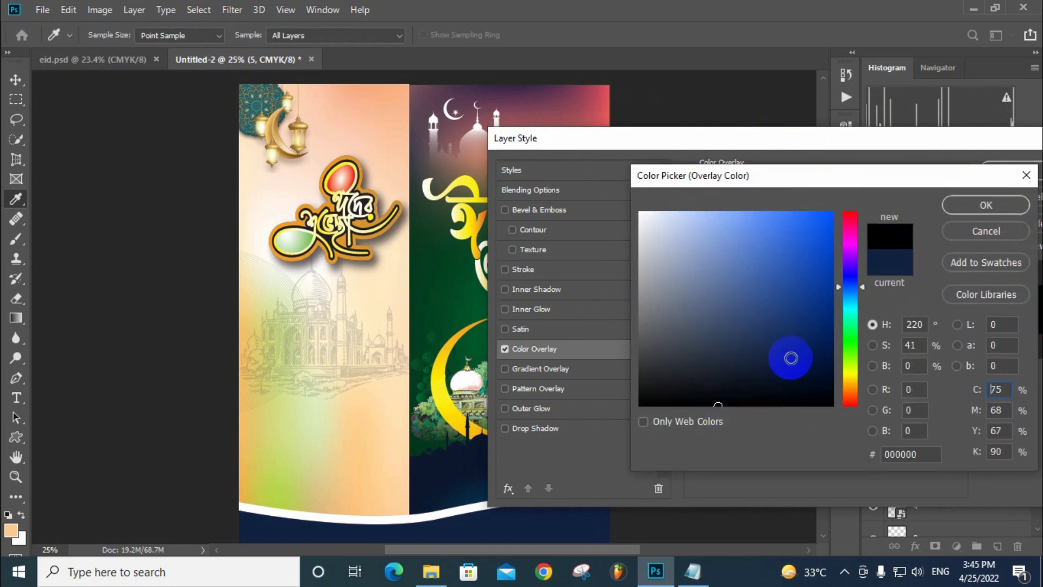
{"action": "left_click", "coordinate": [956, 205]}
{"action": "left_click", "coordinate": [1009, 173]}
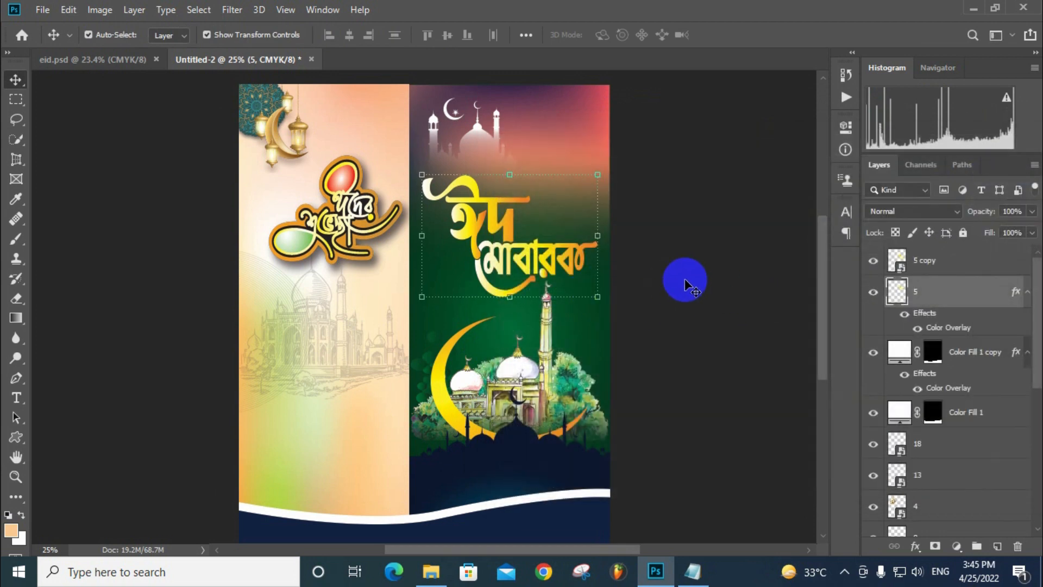
Nudge the golden calligraphy copy slightly up to expose the black layer beneath as a shadow edge, then deselect it
{"action": "left_click", "coordinate": [946, 266]}
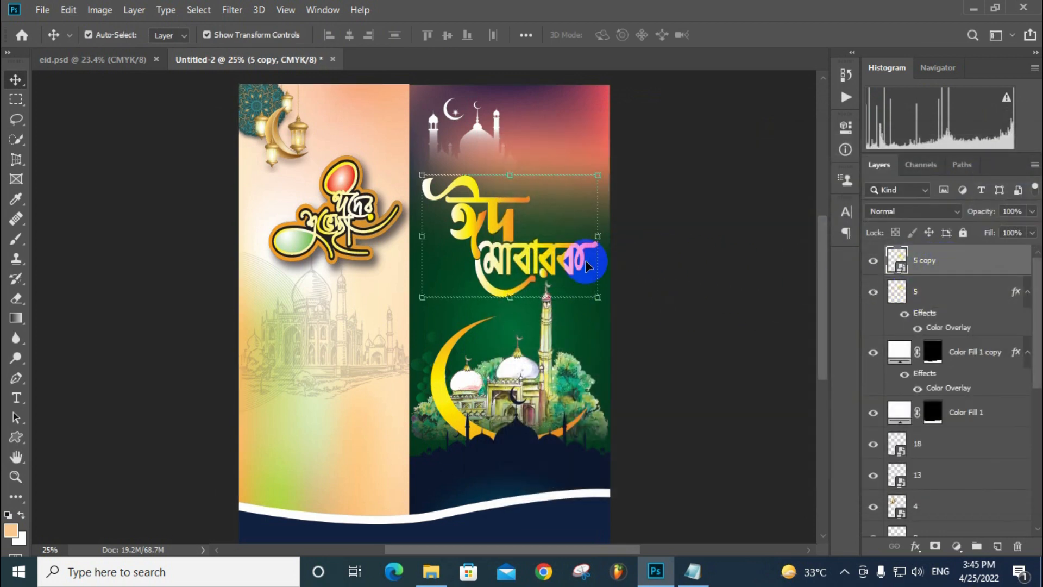
{"action": "key", "text": "shift+Up"}
{"action": "key", "text": "shift+Up"}
{"action": "key", "text": "shift+Up"}
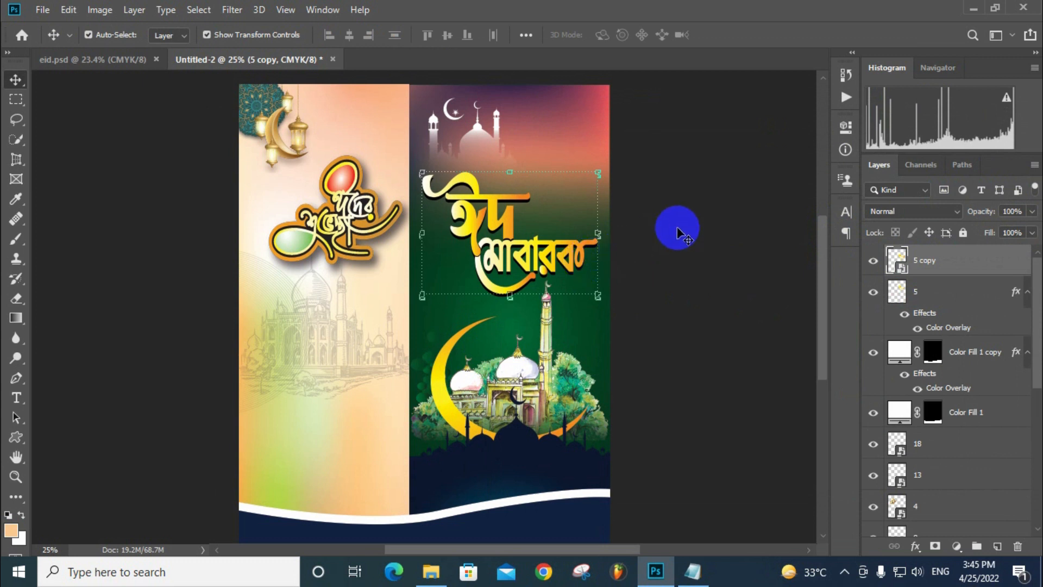
{"action": "key", "text": "shift+Up"}
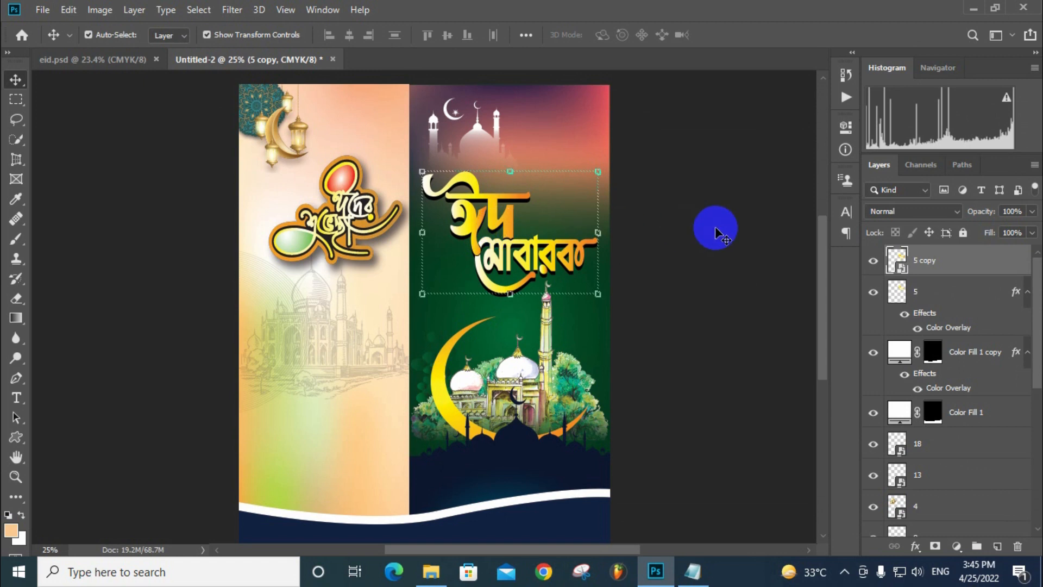
{"action": "left_click", "coordinate": [652, 217]}
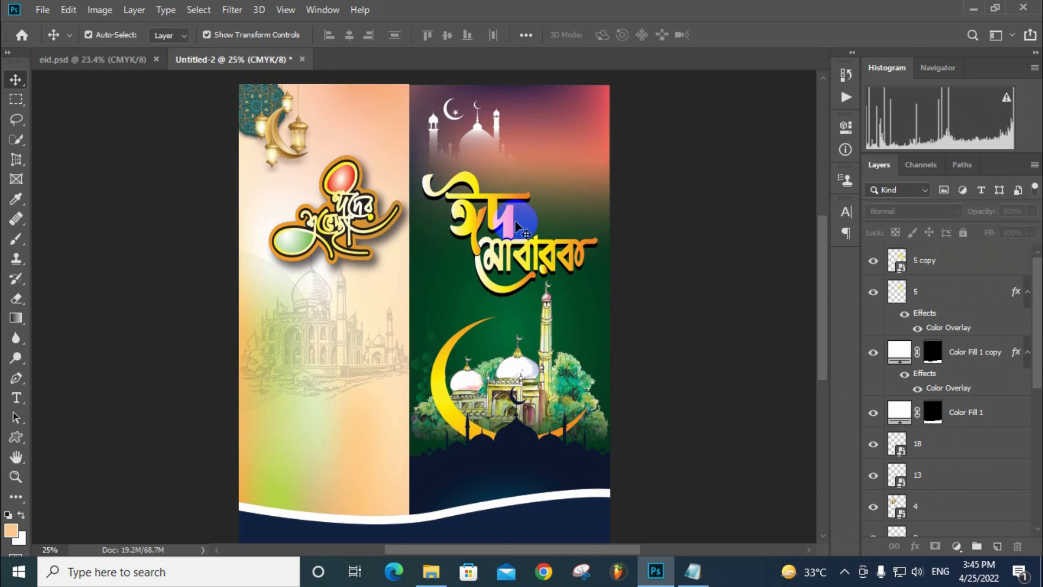
{"action": "left_click", "coordinate": [899, 279]}
{"action": "left_click", "coordinate": [967, 266]}
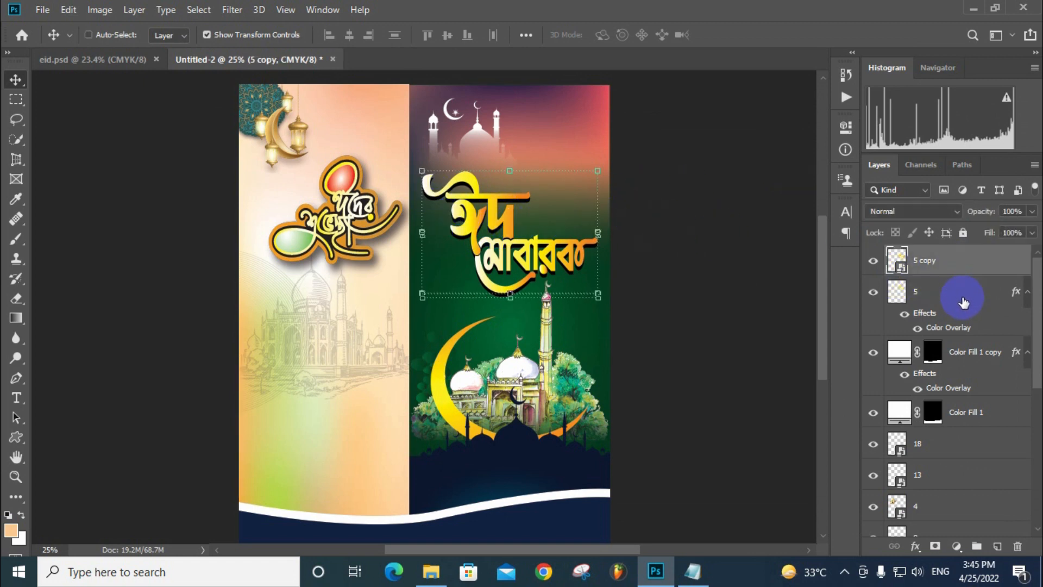
{"action": "right_click", "coordinate": [963, 302]}
{"action": "left_click", "coordinate": [817, 298]}
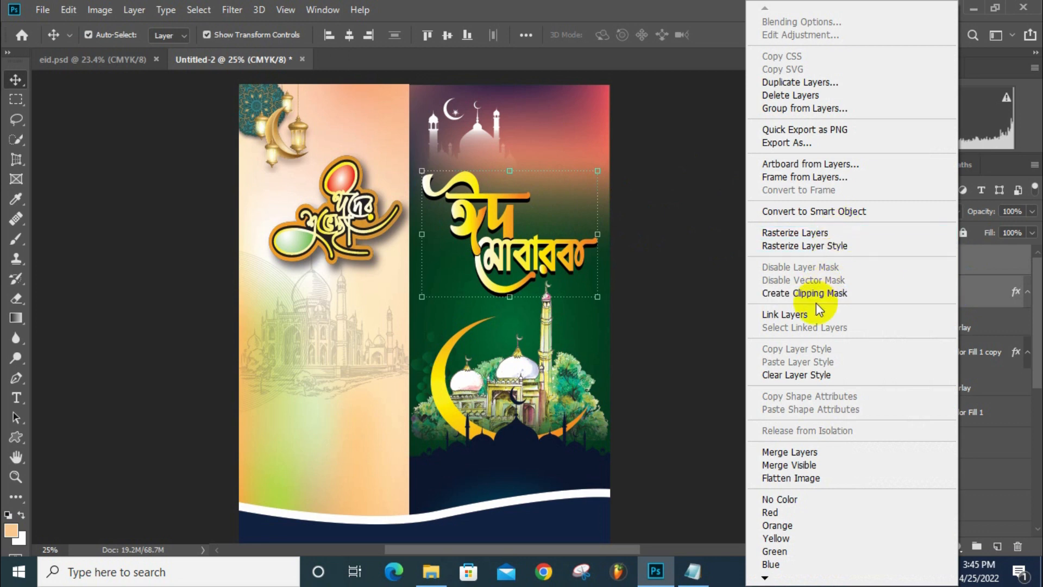
{"action": "left_click", "coordinate": [734, 303]}
{"action": "left_click", "coordinate": [630, 251]}
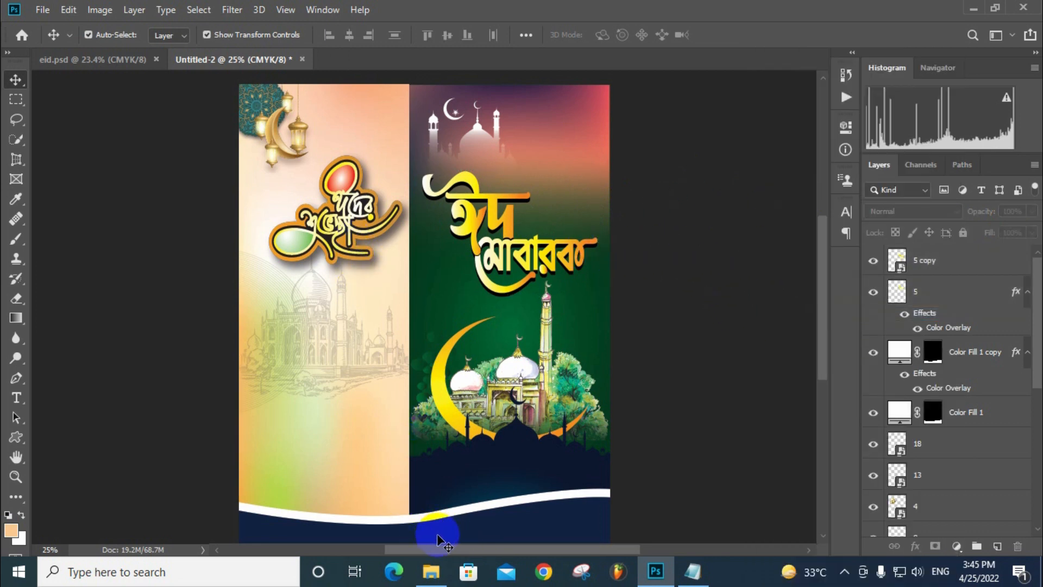
Place portrait image 7 from the folder in the lower part of the peach panel, flush with the poster's outer edge
{"action": "left_click", "coordinate": [431, 571]}
{"action": "left_click", "coordinate": [419, 188]}
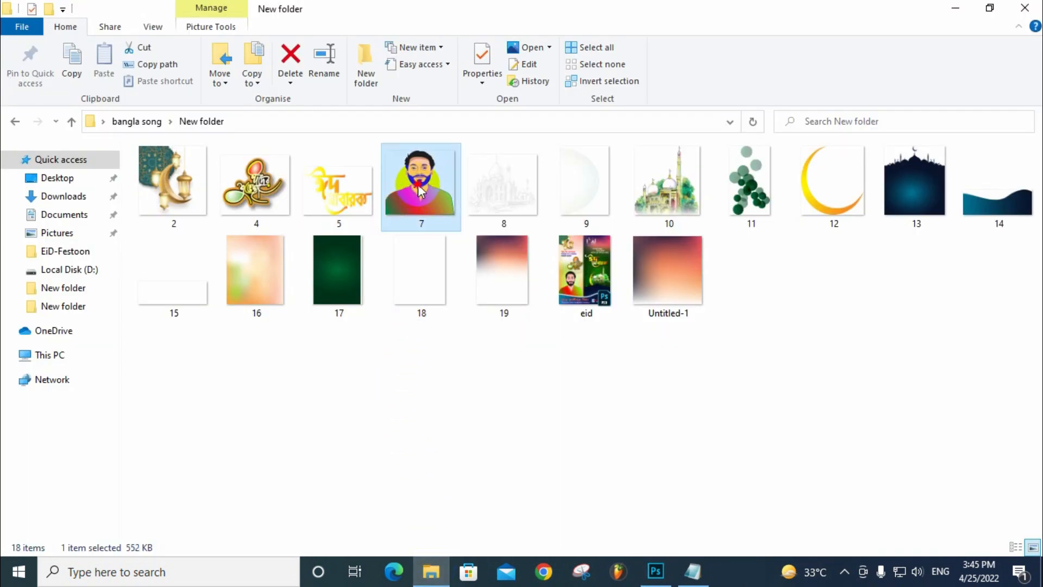
{"action": "left_click_drag", "start_coordinate": [419, 187], "coordinate": [356, 396]}
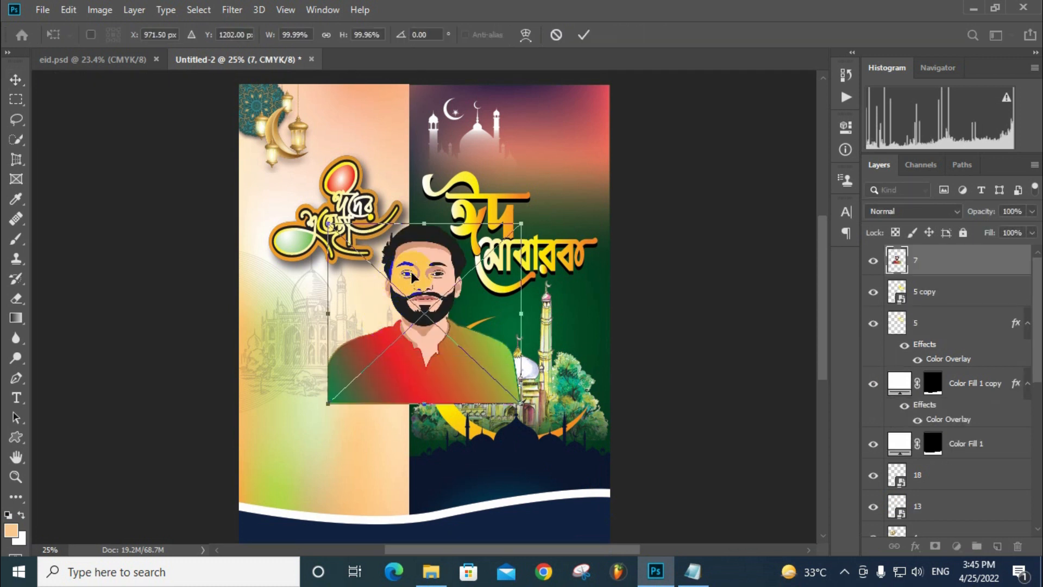
{"action": "left_click_drag", "start_coordinate": [413, 277], "coordinate": [344, 389]}
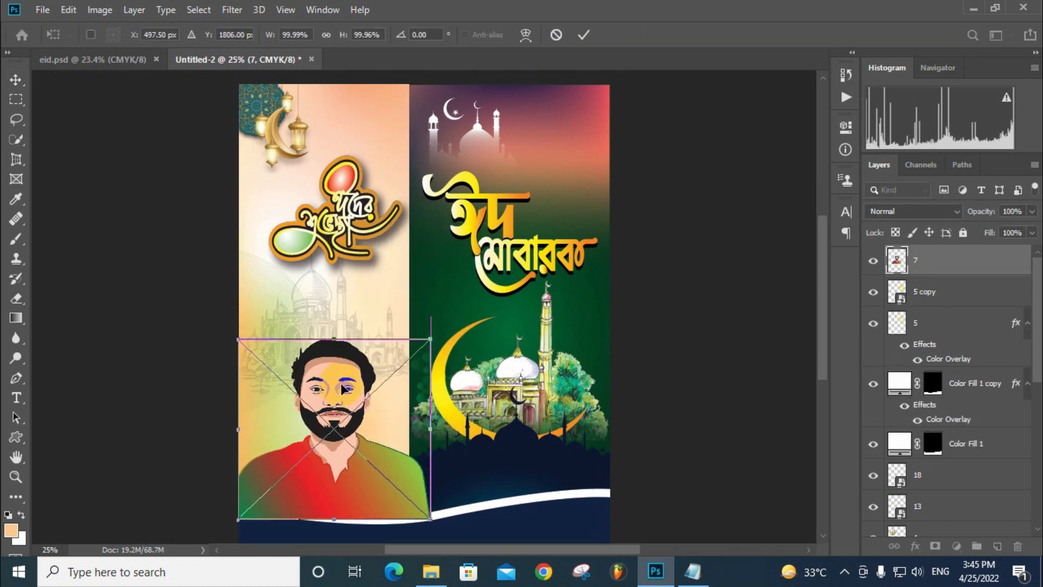
Scale the portrait to 95.54% width and 132.89% height, and move it down so its base overlaps the navy wave
{"action": "left_click_drag", "start_coordinate": [431, 339], "coordinate": [425, 277]}
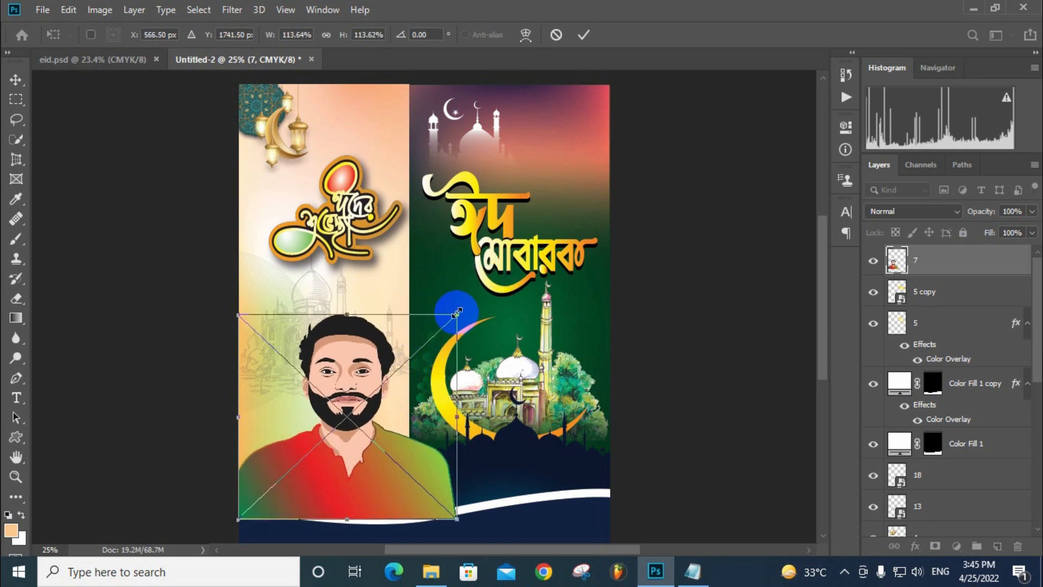
{"action": "left_click_drag", "start_coordinate": [457, 314], "coordinate": [419, 279]}
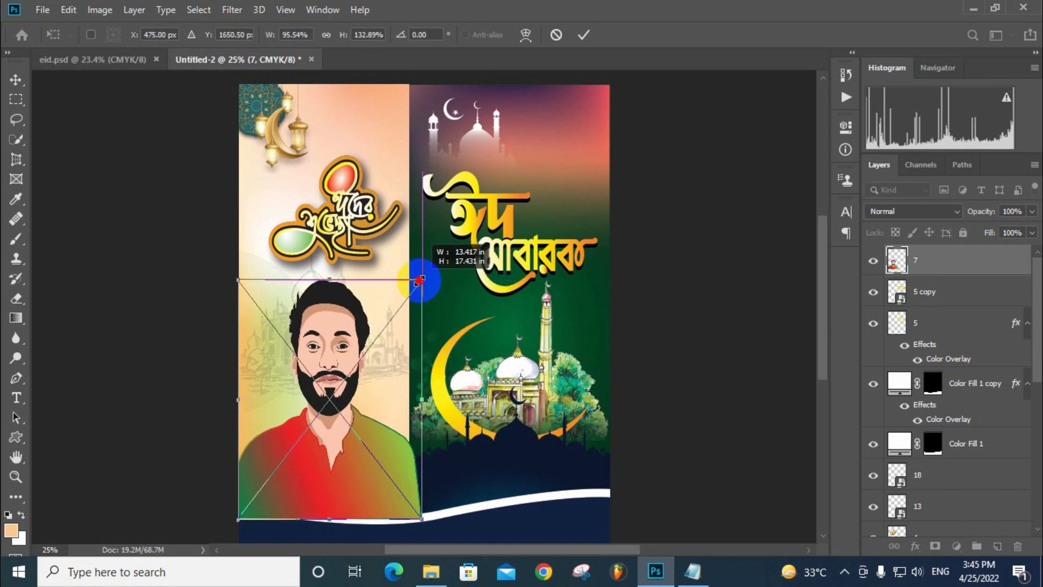
{"action": "key", "text": "ctrl+minus"}
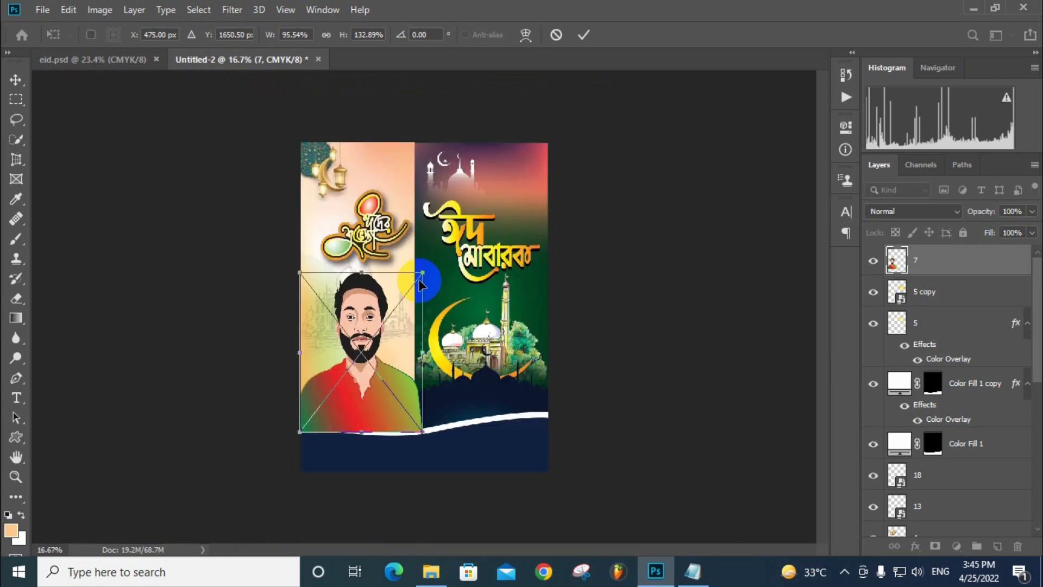
{"action": "left_click_drag", "start_coordinate": [377, 320], "coordinate": [377, 331]}
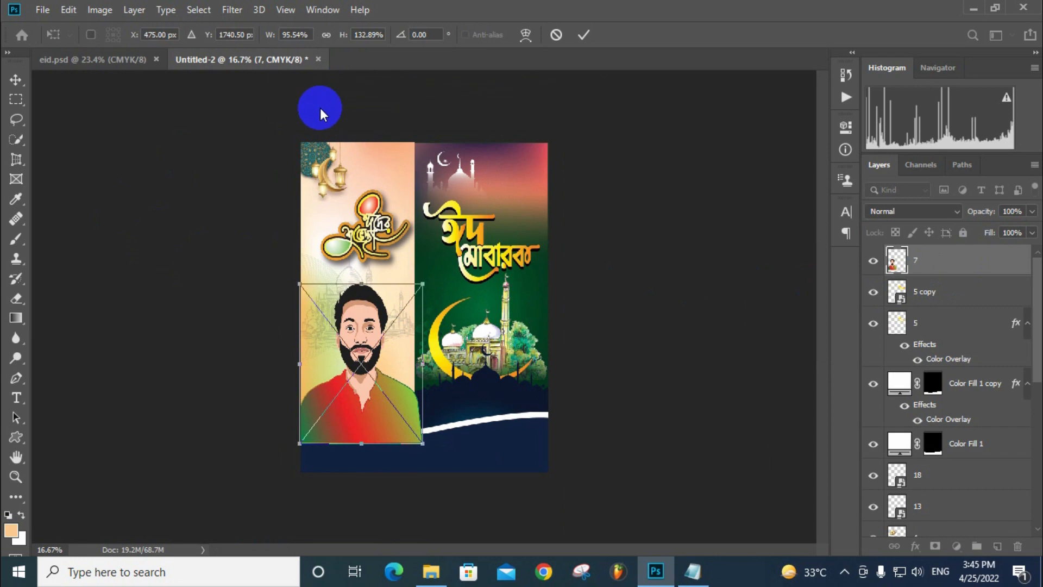
{"action": "left_click", "coordinate": [585, 30]}
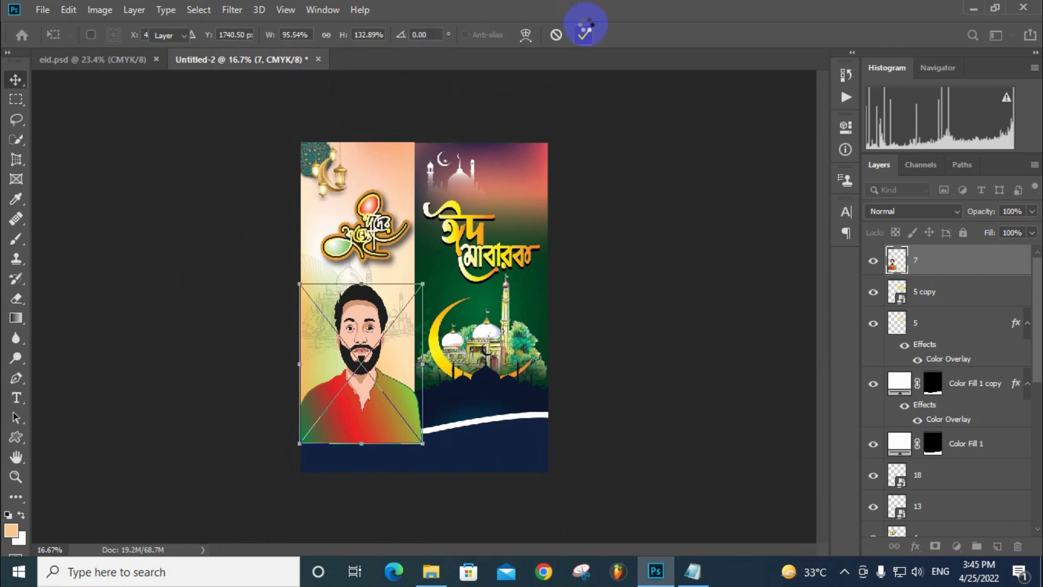
{"action": "left_click", "coordinate": [246, 9]}
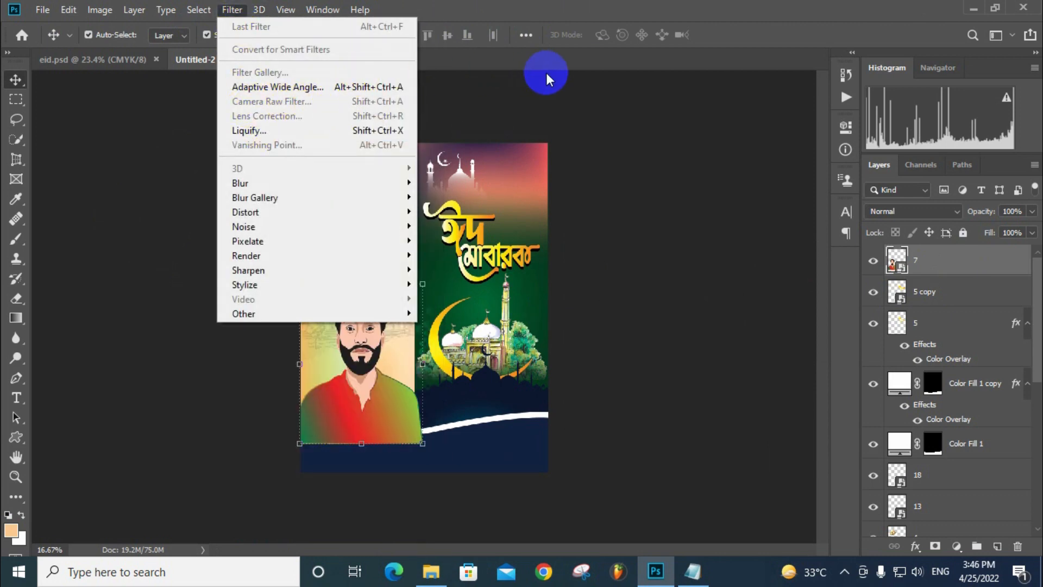
{"action": "left_click", "coordinate": [570, 111]}
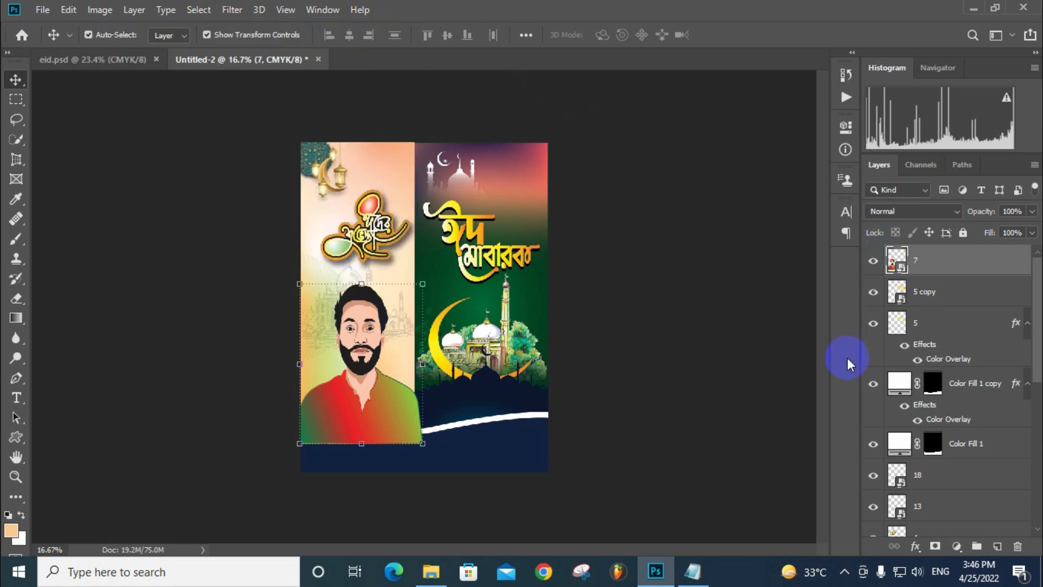
Move portrait layer 7 between layers 18 and 13 so the white and navy waves cover its base
{"action": "left_click_drag", "start_coordinate": [952, 274], "coordinate": [974, 478]}
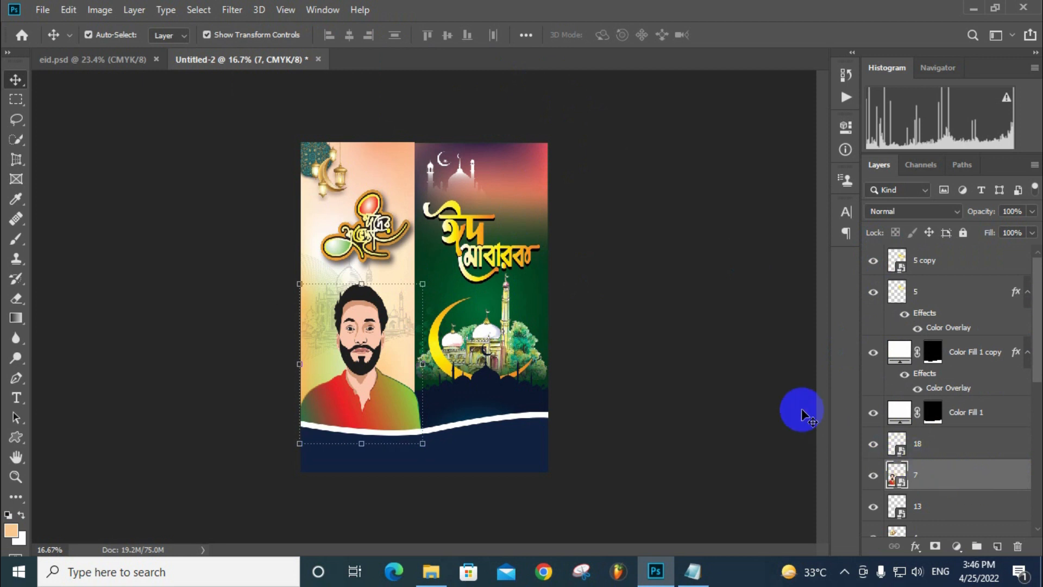
{"action": "left_click", "coordinate": [696, 360]}
{"action": "left_click", "coordinate": [394, 402]}
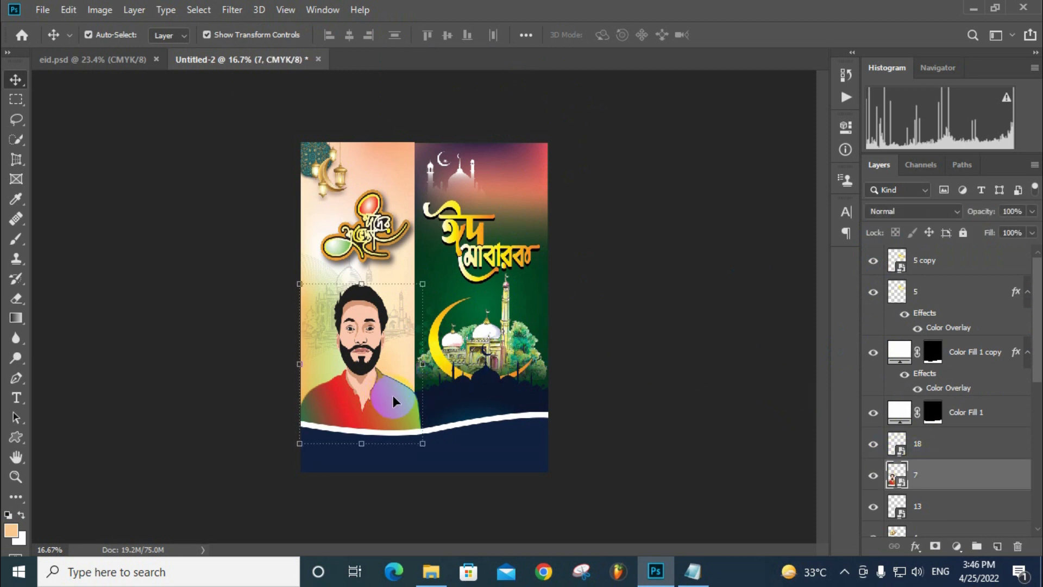
Narrow the portrait to 88.33% width so it fits inside the peach panel, then deselect it
{"action": "left_click_drag", "start_coordinate": [422, 367], "coordinate": [417, 368]}
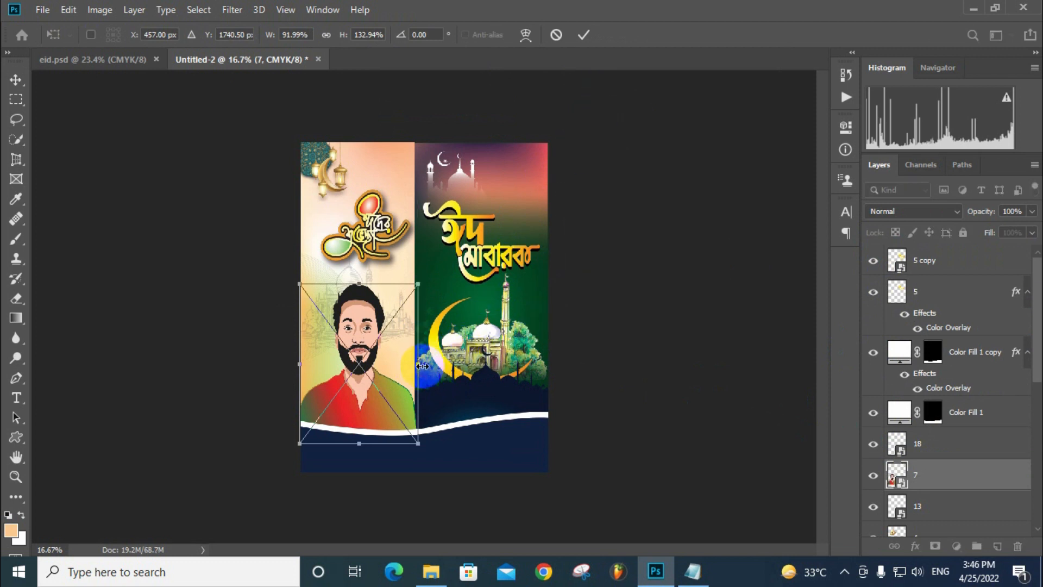
{"action": "left_click_drag", "start_coordinate": [421, 365], "coordinate": [414, 365]}
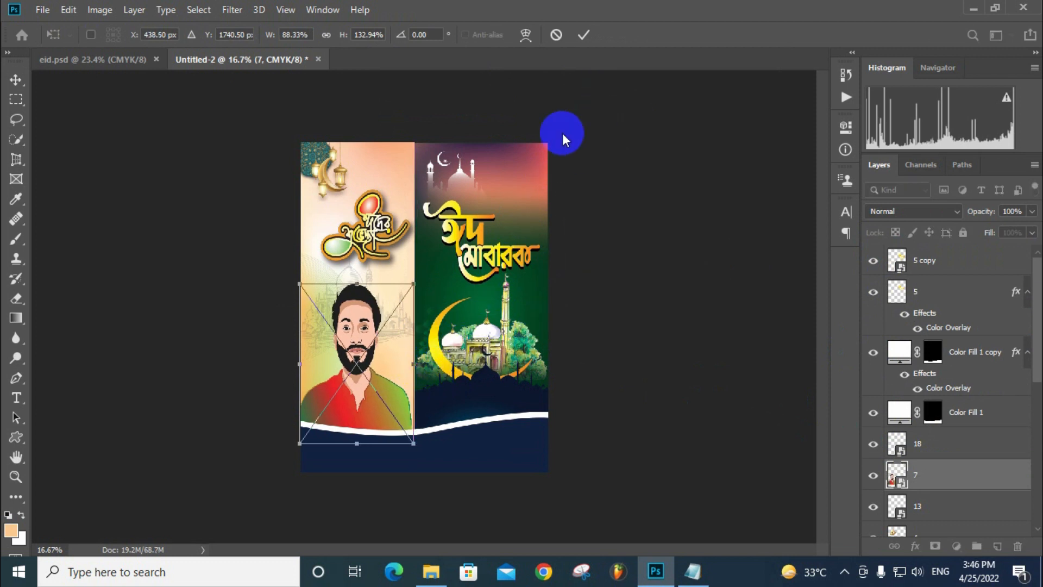
{"action": "left_click", "coordinate": [585, 37]}
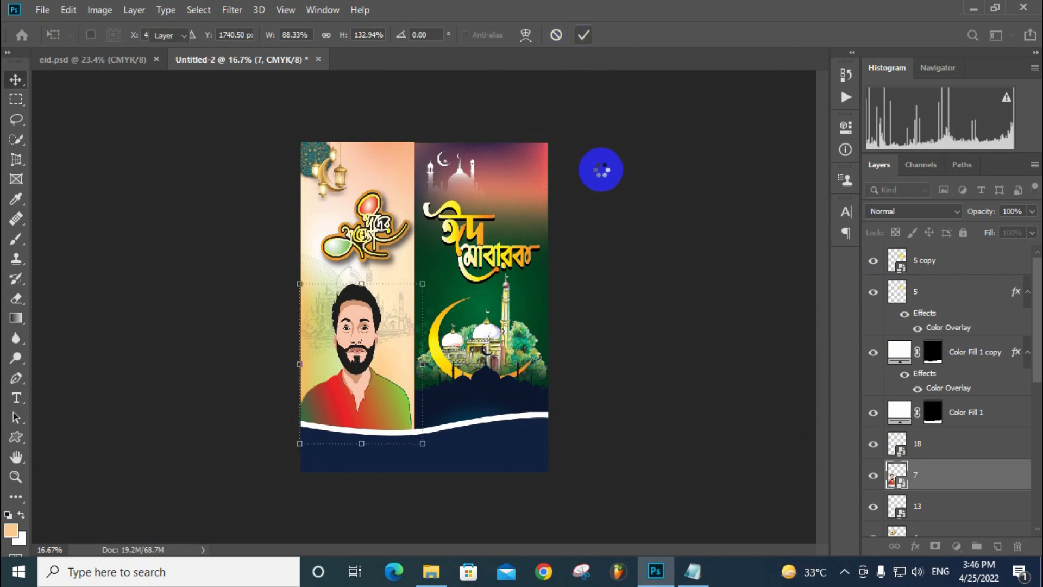
{"action": "left_click", "coordinate": [477, 112]}
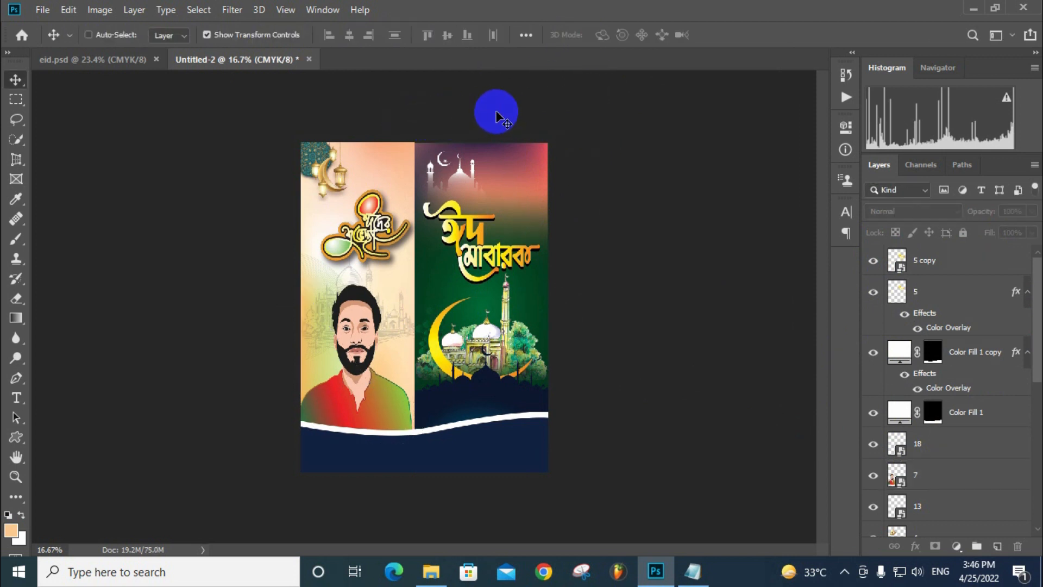
Scale the peach panel's calligraphy to 74.84% and move it just above the portrait, near the panel's inner edge
{"action": "key", "text": "ctrl+plus"}
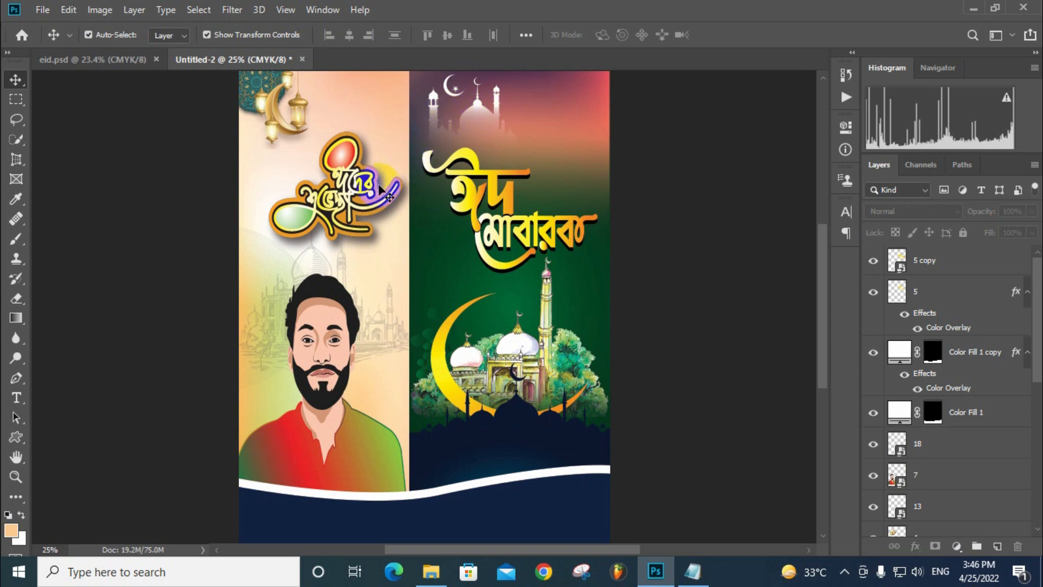
{"action": "left_click", "coordinate": [363, 182]}
{"action": "left_click_drag", "start_coordinate": [411, 138], "coordinate": [378, 159]}
{"action": "left_click_drag", "start_coordinate": [351, 203], "coordinate": [367, 212]}
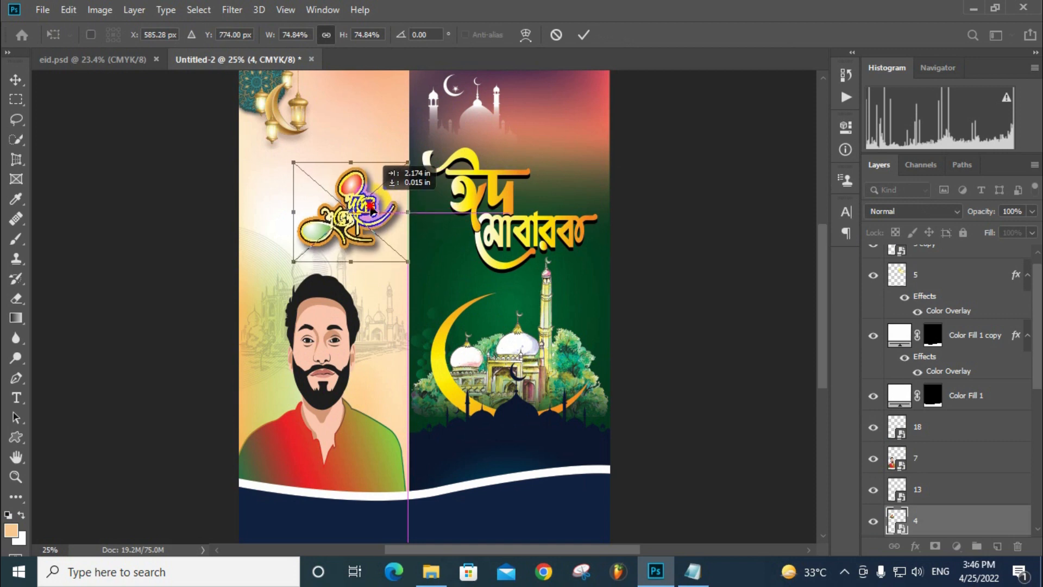
{"action": "left_click", "coordinate": [583, 36]}
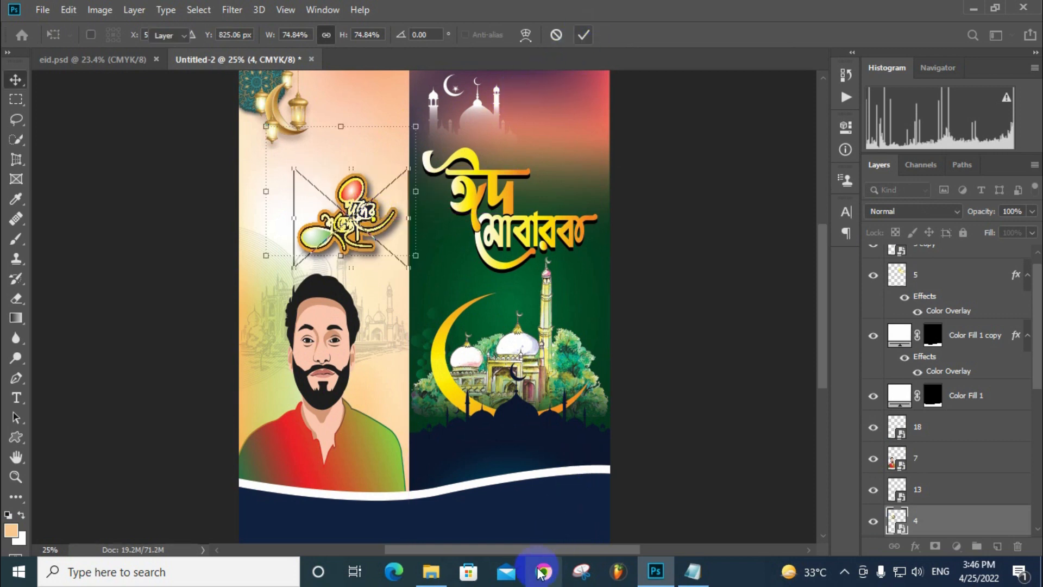
{"action": "left_click", "coordinate": [431, 571]}
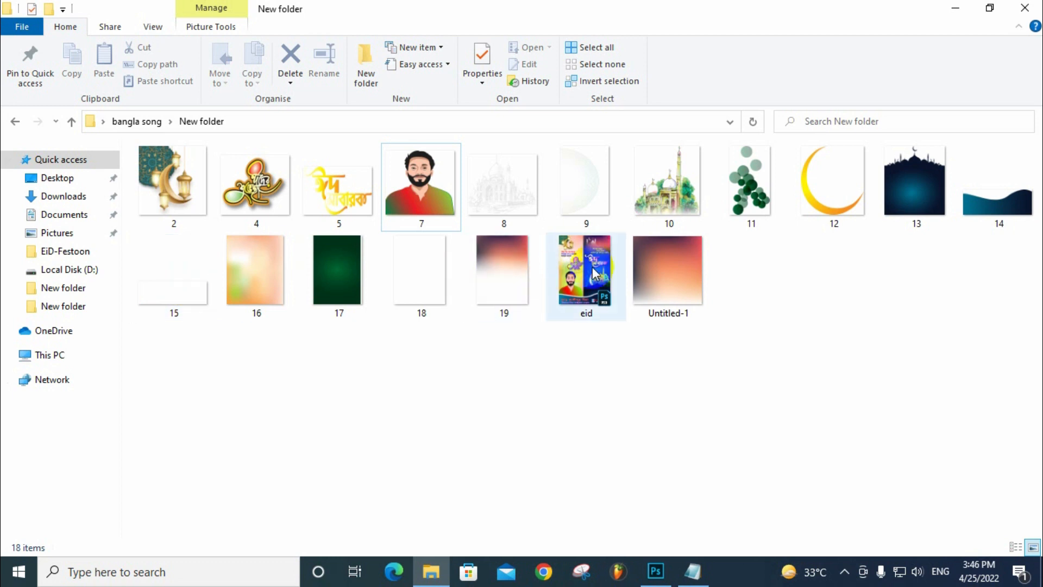
{"action": "left_click", "coordinate": [332, 317]}
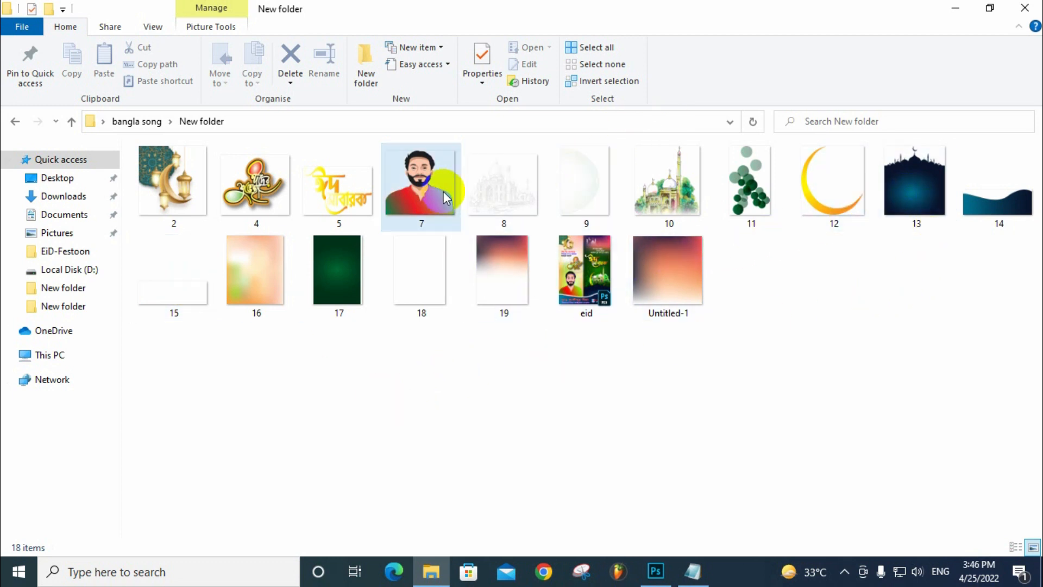
{"action": "left_click", "coordinate": [1013, 8]}
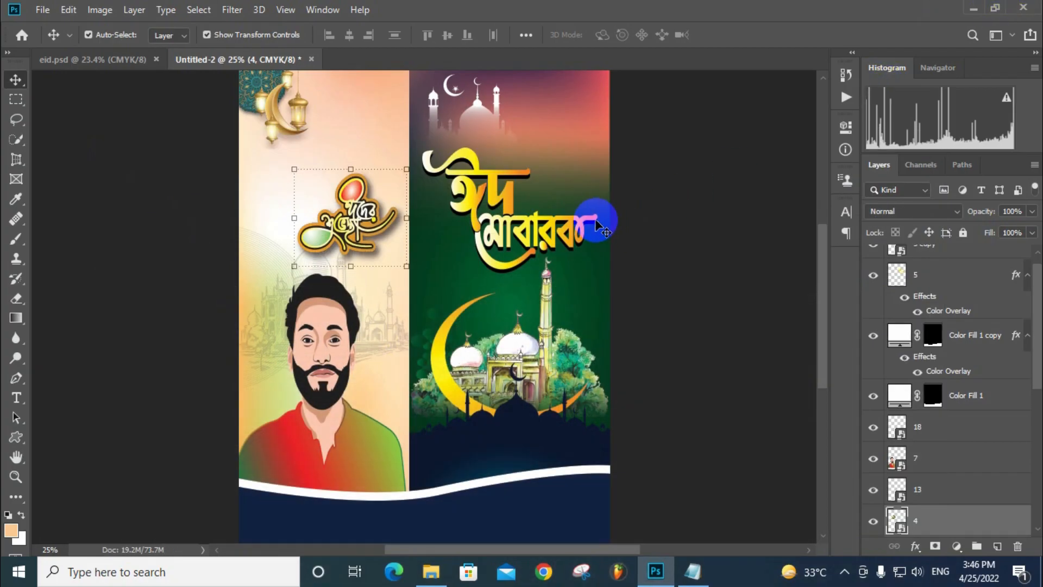
Copy the three-line red, blue and black Bengali text from eid.psd into Untitled-2, between the lanterns and the small calligraphy
{"action": "left_click", "coordinate": [124, 61]}
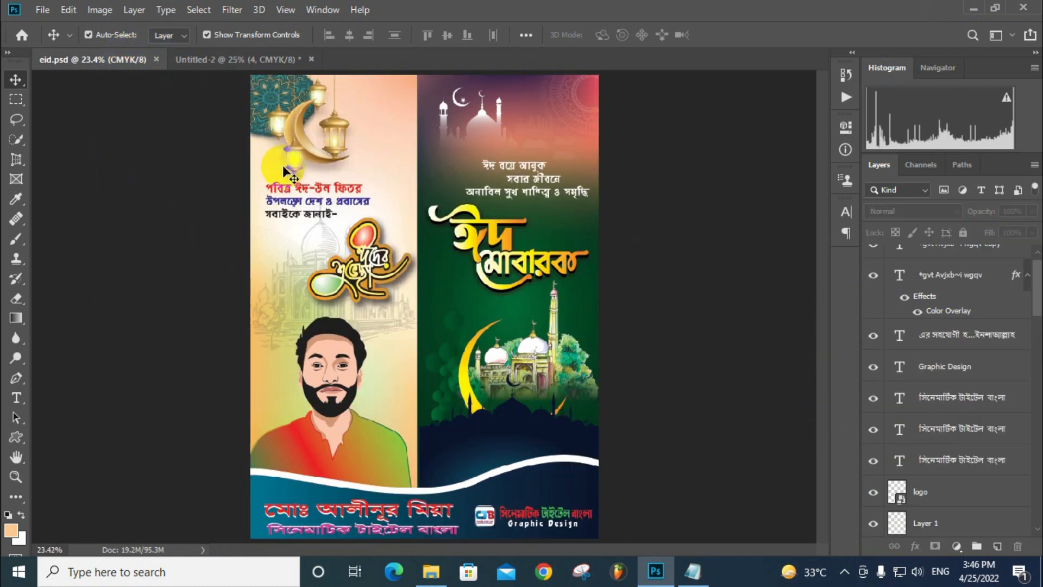
{"action": "left_click", "coordinate": [279, 190]}
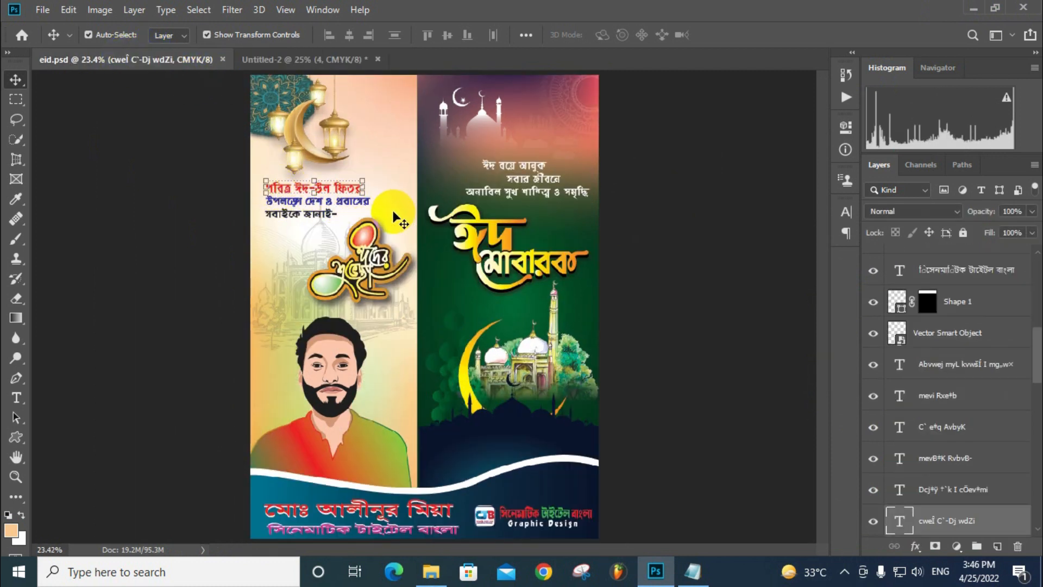
{"action": "key", "text": "ctrl"}
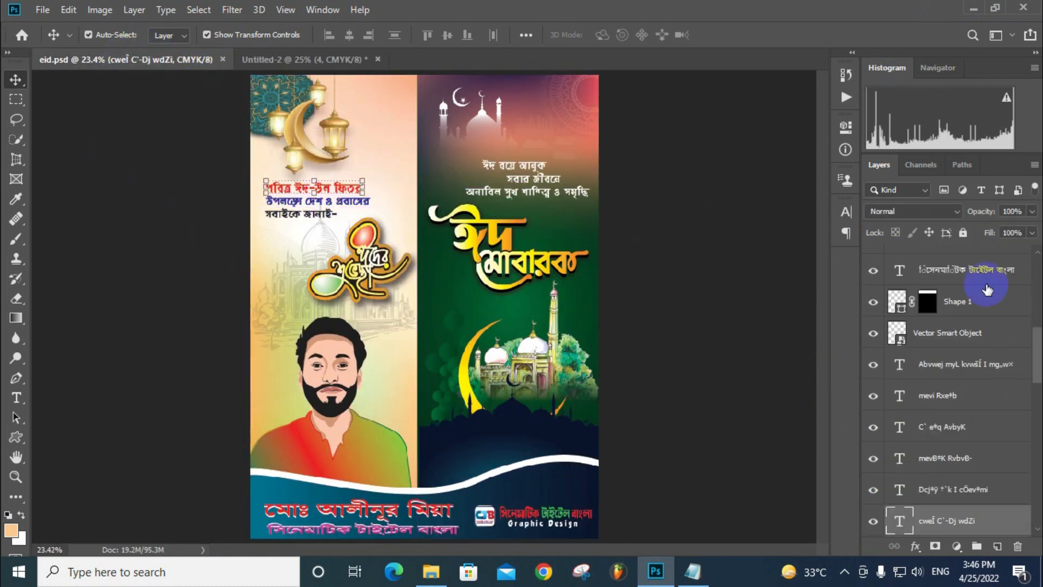
{"action": "scroll", "coordinate": [998, 489], "scroll_direction": "down", "scroll_amount": 3}
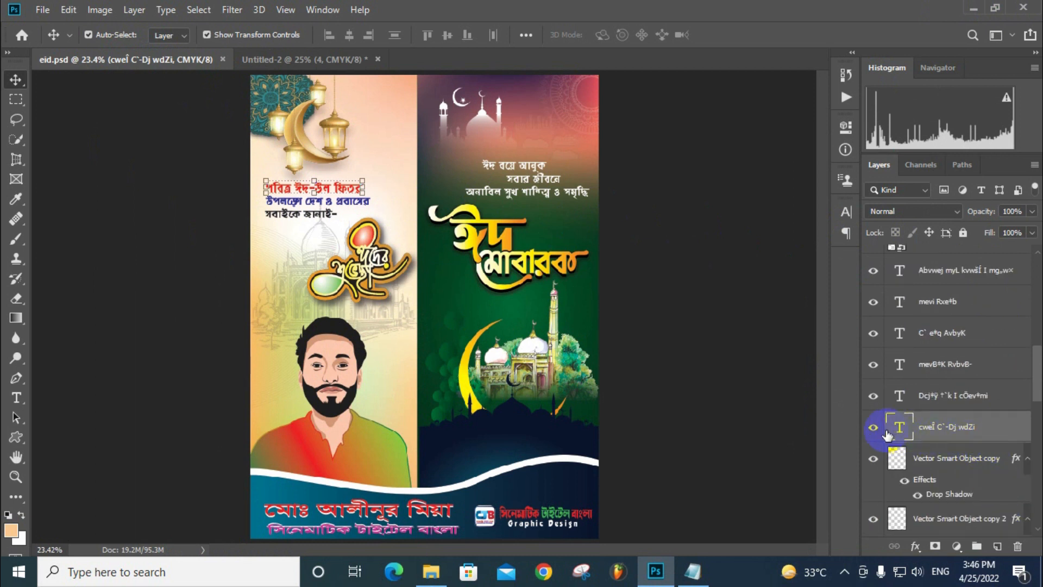
{"action": "left_click", "coordinate": [872, 432]}
{"action": "left_click", "coordinate": [872, 432]}
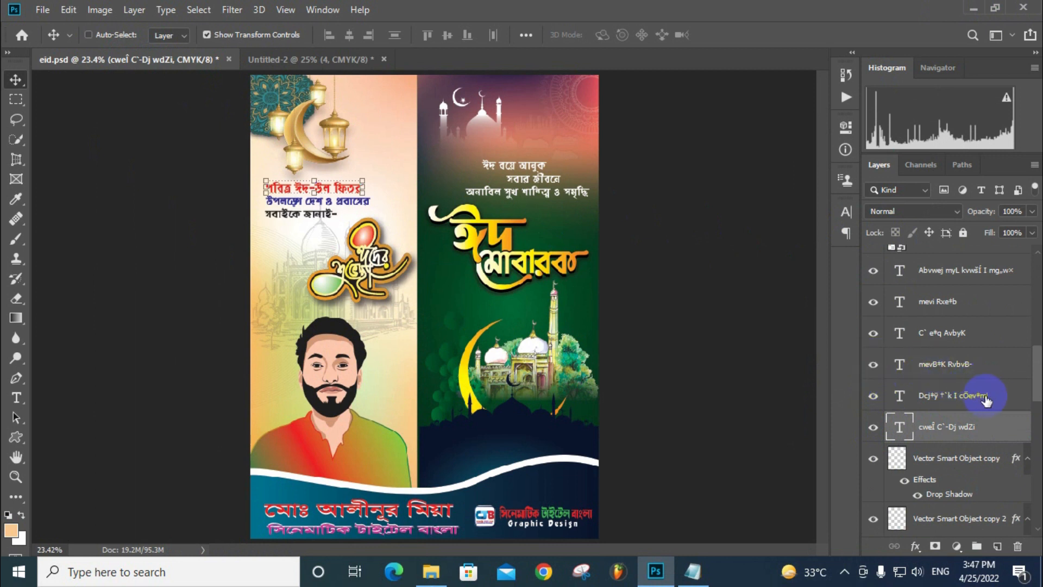
{"action": "left_click", "coordinate": [998, 401], "text": "shift"}
{"action": "left_click", "coordinate": [997, 375], "text": "shift"}
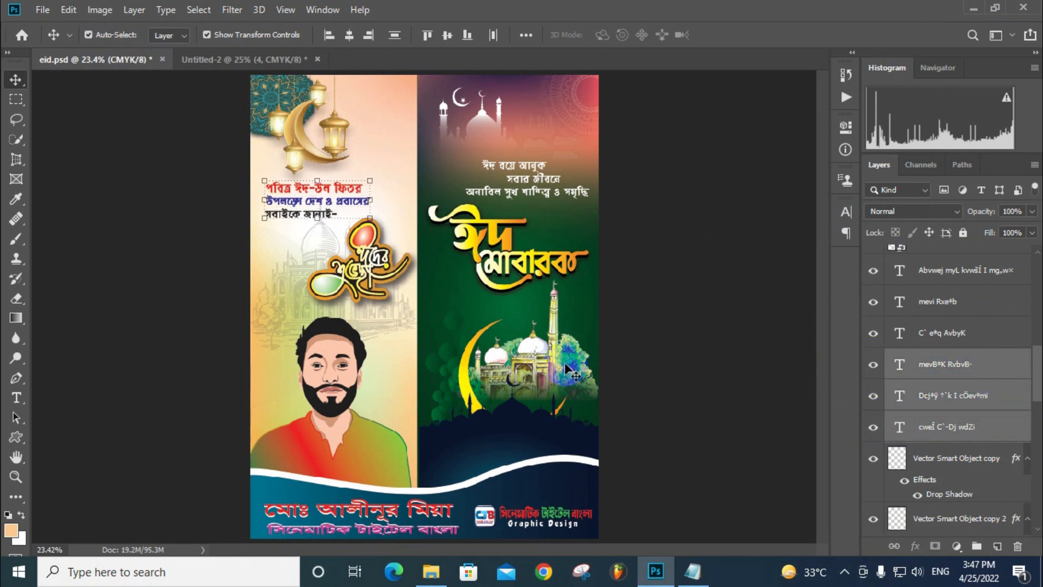
{"action": "left_click_drag", "start_coordinate": [328, 175], "coordinate": [320, 155]}
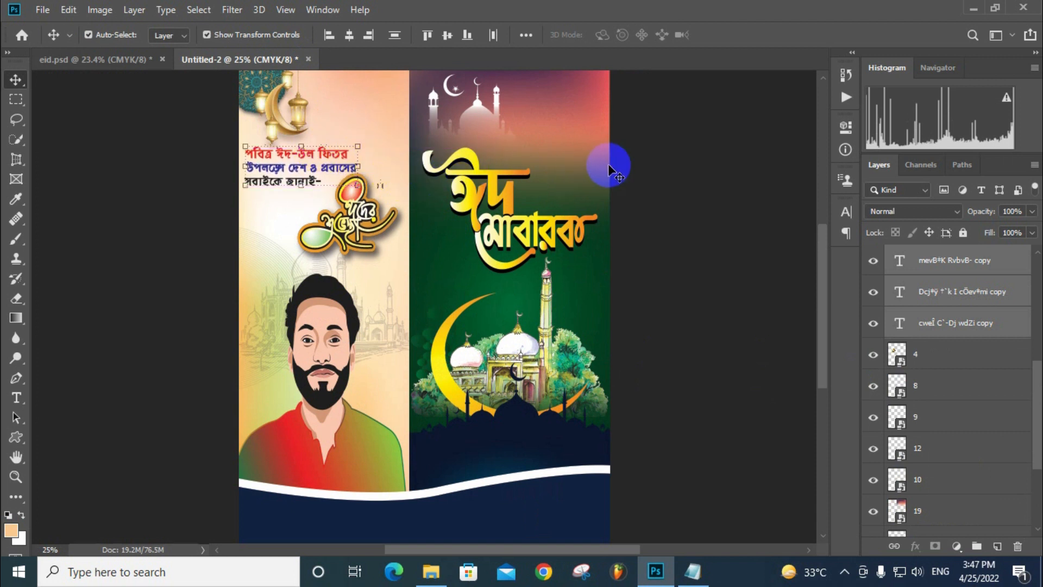
{"action": "left_click", "coordinate": [664, 162]}
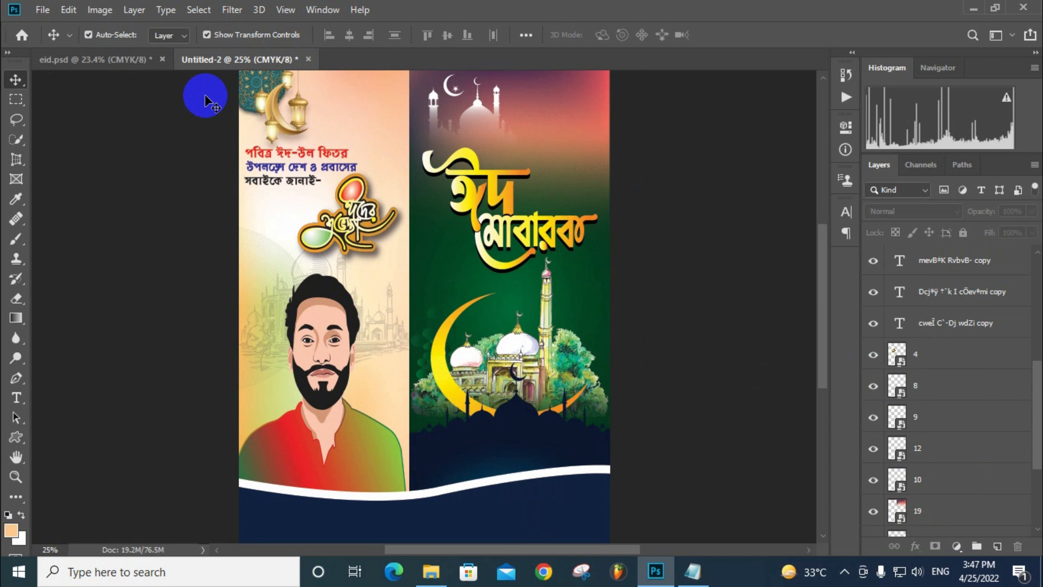
Copy the three white Bengali text lines from eid.psd into Untitled-2, above the golden calligraphy on the green panel
{"action": "left_click", "coordinate": [144, 60]}
{"action": "left_click", "coordinate": [509, 178]}
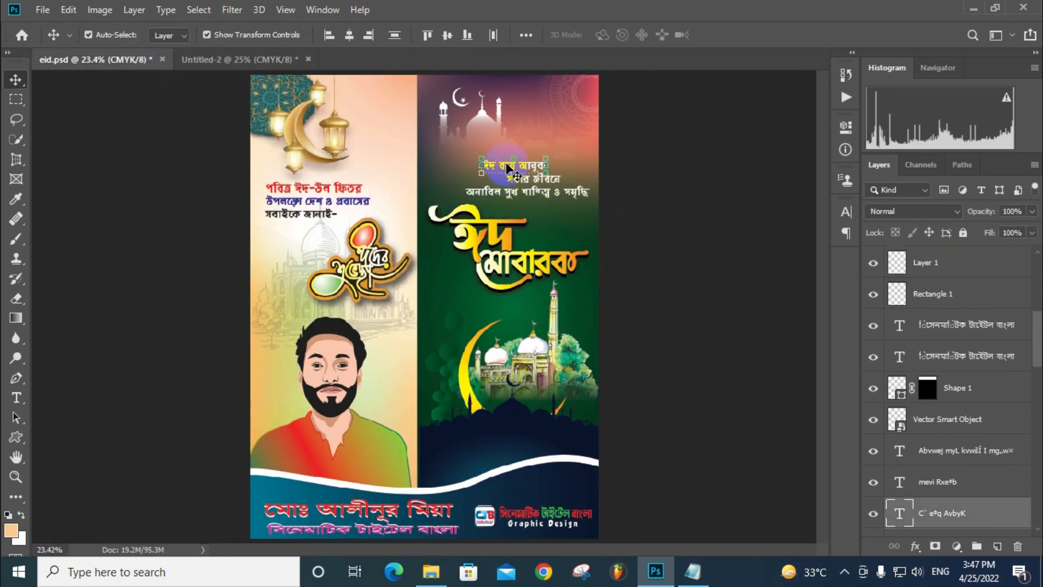
{"action": "scroll", "coordinate": [984, 473], "scroll_direction": "down", "scroll_amount": 2}
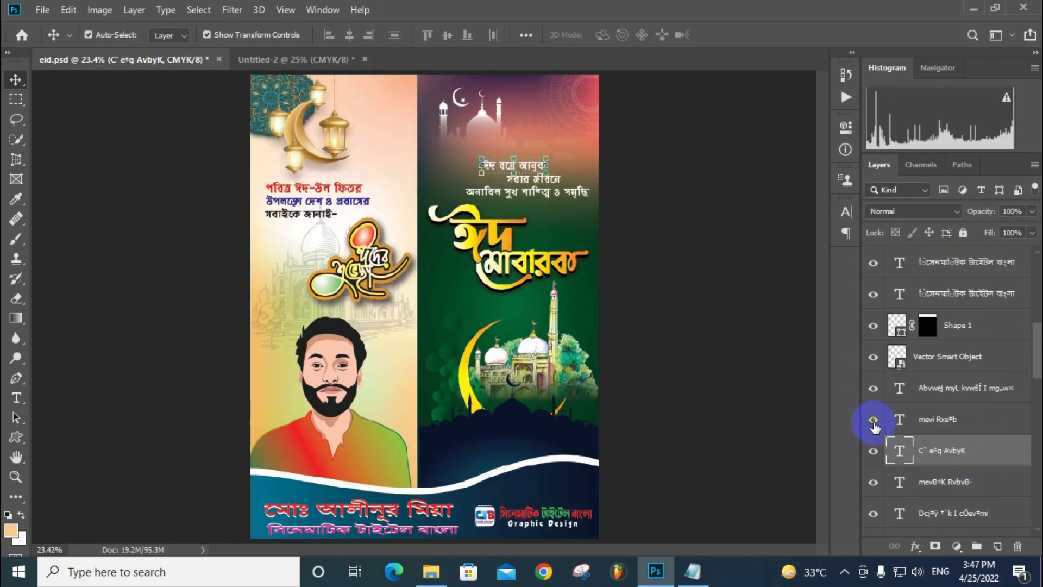
{"action": "left_click", "coordinate": [873, 419]}
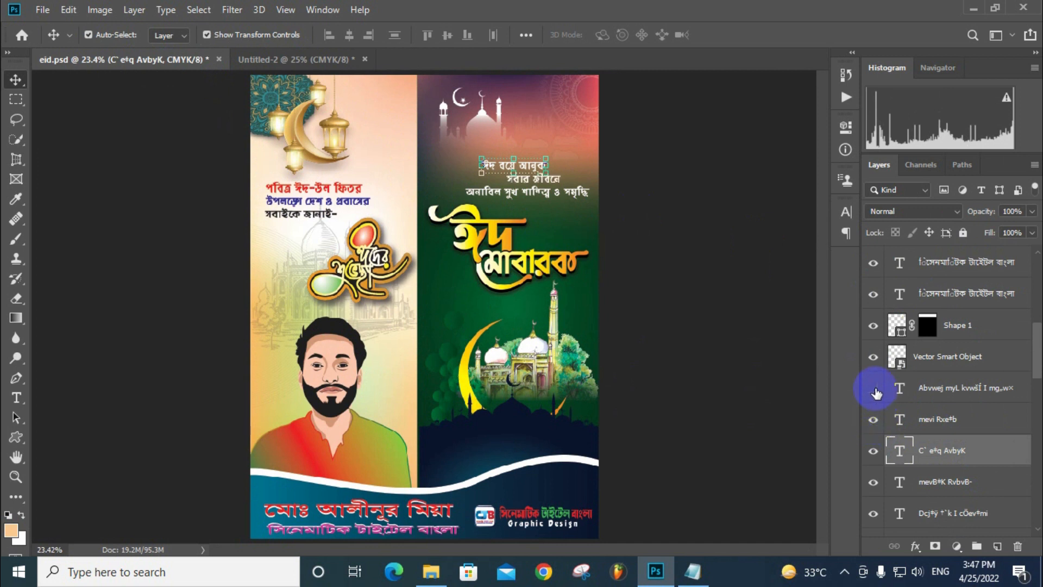
{"action": "left_click", "coordinate": [873, 388]}
{"action": "left_click", "coordinate": [873, 388]}
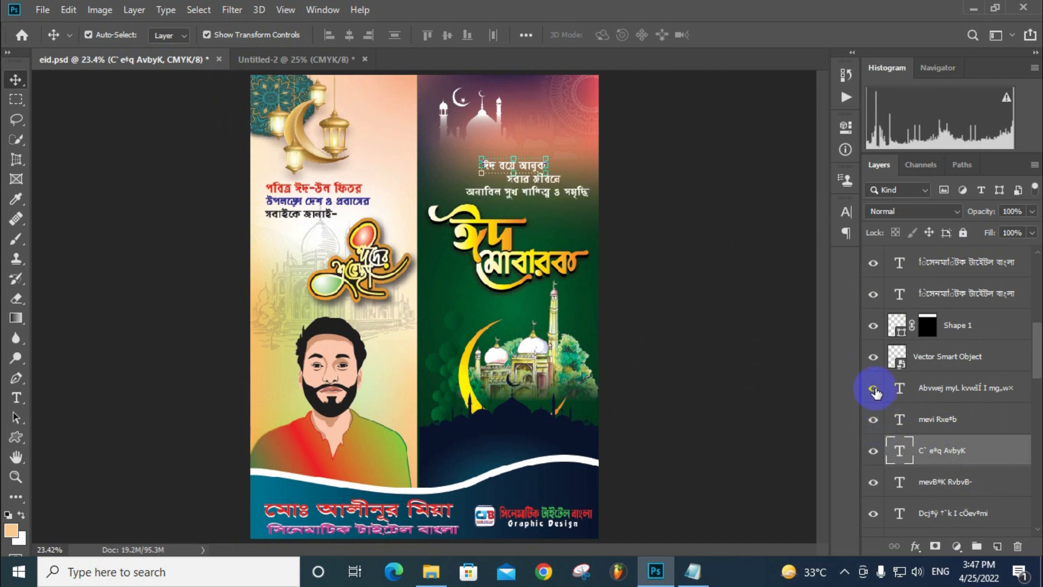
{"action": "left_click", "coordinate": [998, 419], "text": "ctrl"}
{"action": "left_click", "coordinate": [1010, 392], "text": "ctrl"}
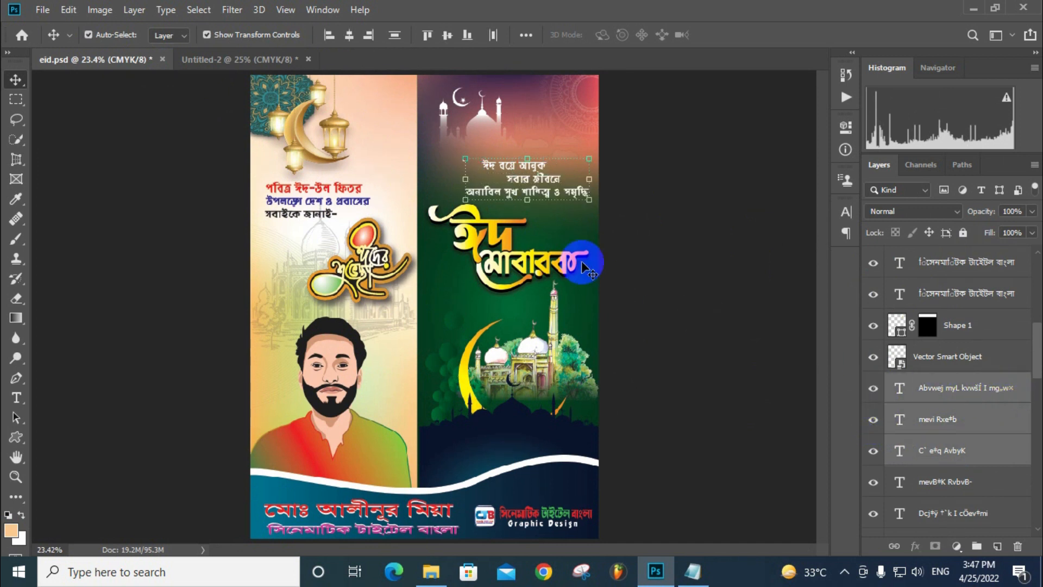
{"action": "left_click_drag", "start_coordinate": [527, 181], "coordinate": [553, 153]}
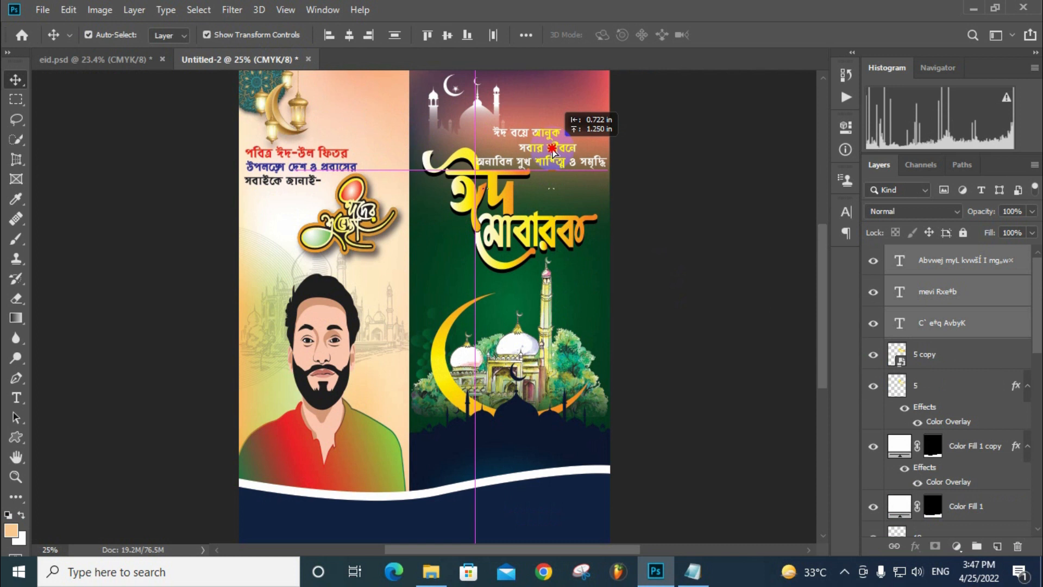
Scale the three white text lines together to 85.72% near the green panel's outer edge, then deselect them
{"action": "key", "text": "ctrl+t"}
{"action": "left_click_drag", "start_coordinate": [609, 124], "coordinate": [560, 148]}
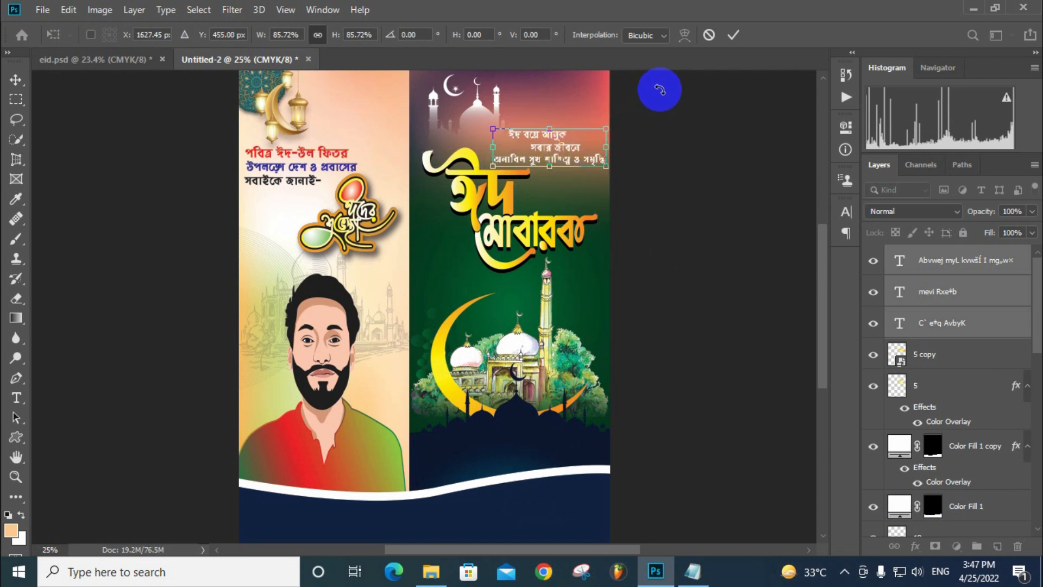
{"action": "left_click", "coordinate": [733, 45]}
{"action": "left_click", "coordinate": [547, 186]}
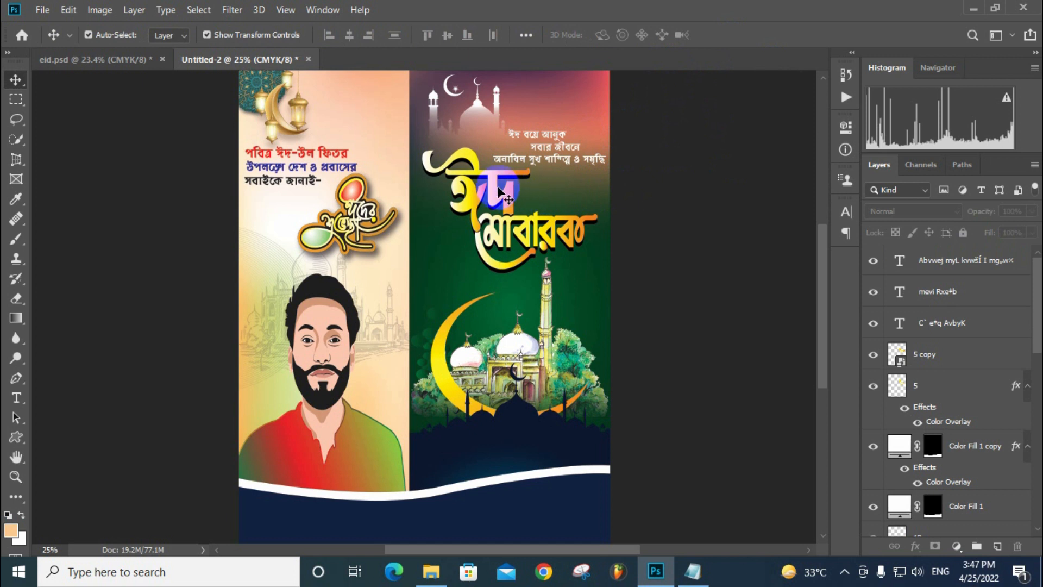
{"action": "left_click", "coordinate": [500, 191]}
{"action": "key", "text": "ctrl+t"}
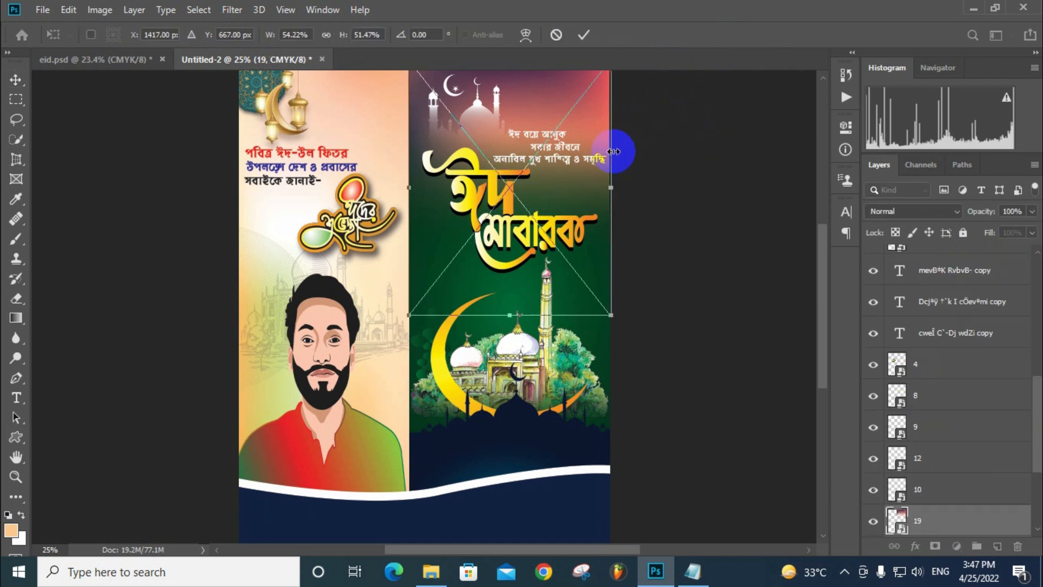
{"action": "left_click_drag", "start_coordinate": [611, 314], "coordinate": [591, 278]}
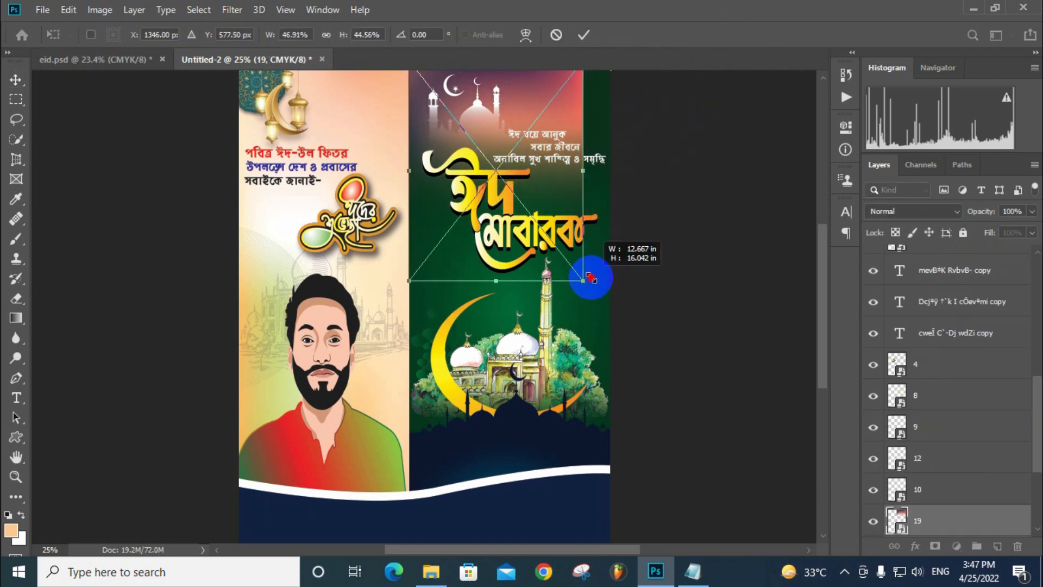
{"action": "key", "text": "ctrl+z"}
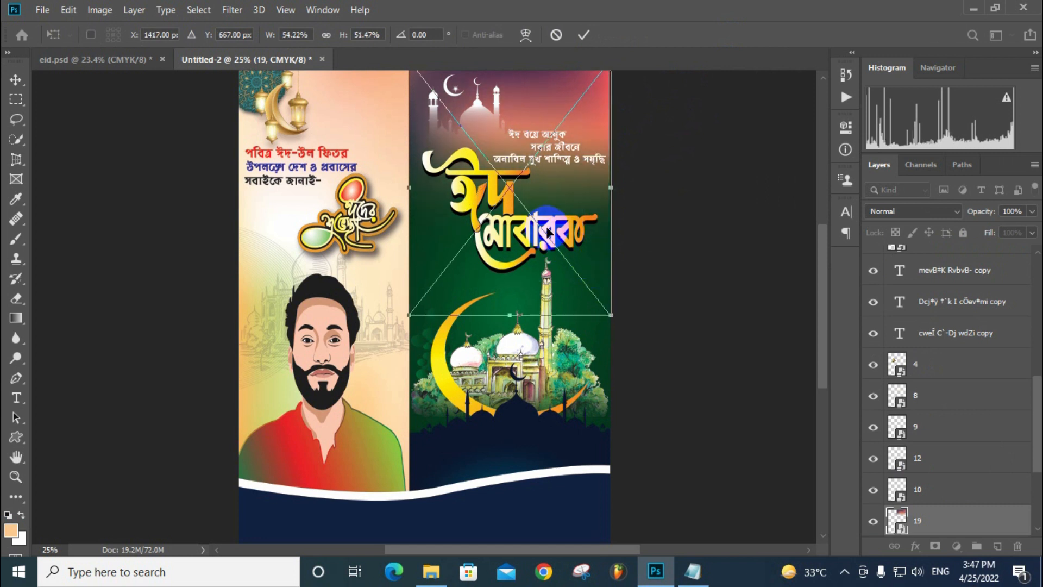
{"action": "left_click", "coordinate": [583, 35]}
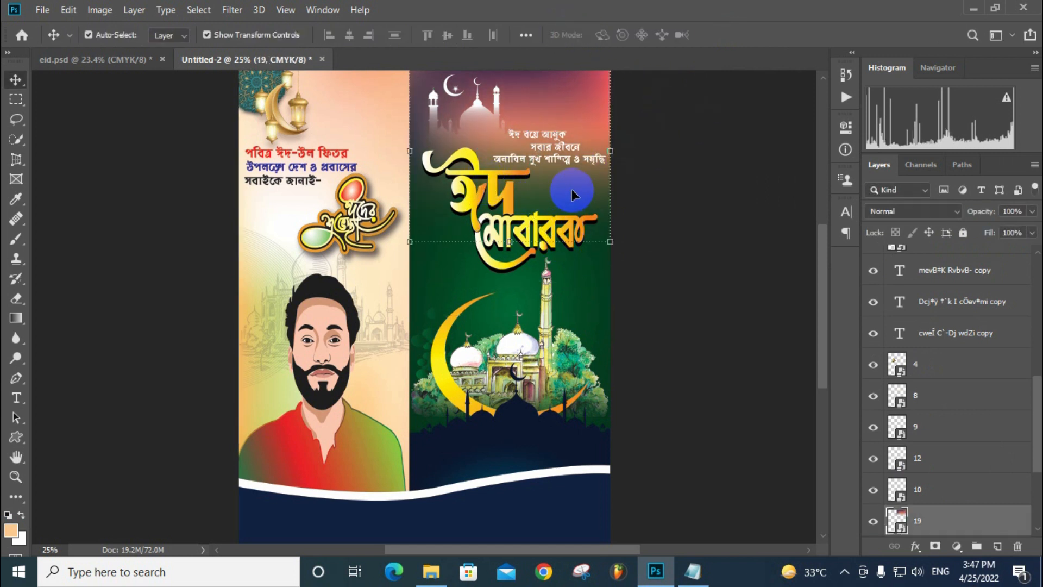
Scale the golden calligraphy and its linked black shadow to 89.77%, centre them below the white text, and deselect
{"action": "left_click", "coordinate": [559, 236]}
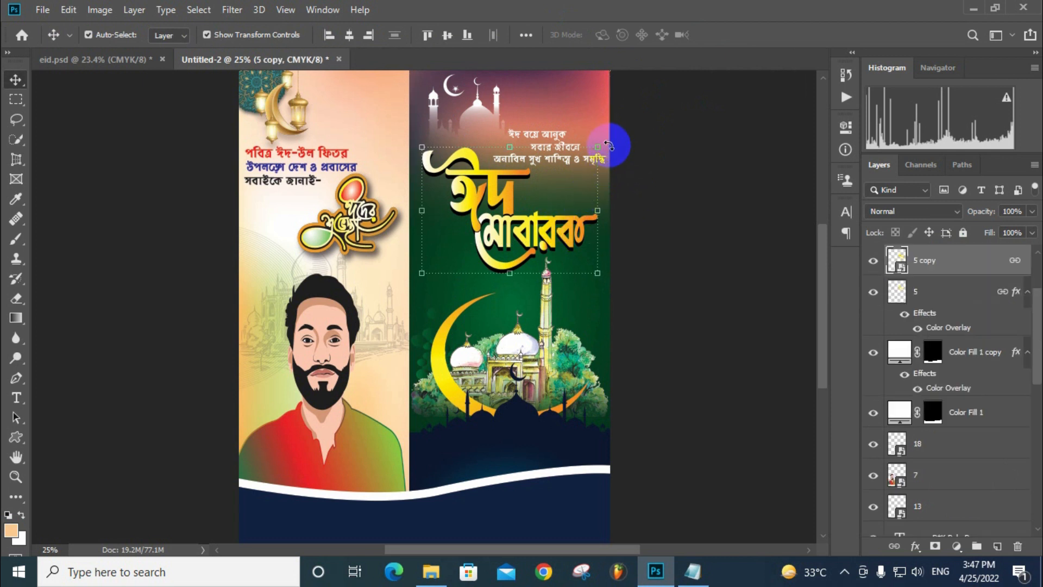
{"action": "left_click_drag", "start_coordinate": [598, 147], "coordinate": [584, 182]}
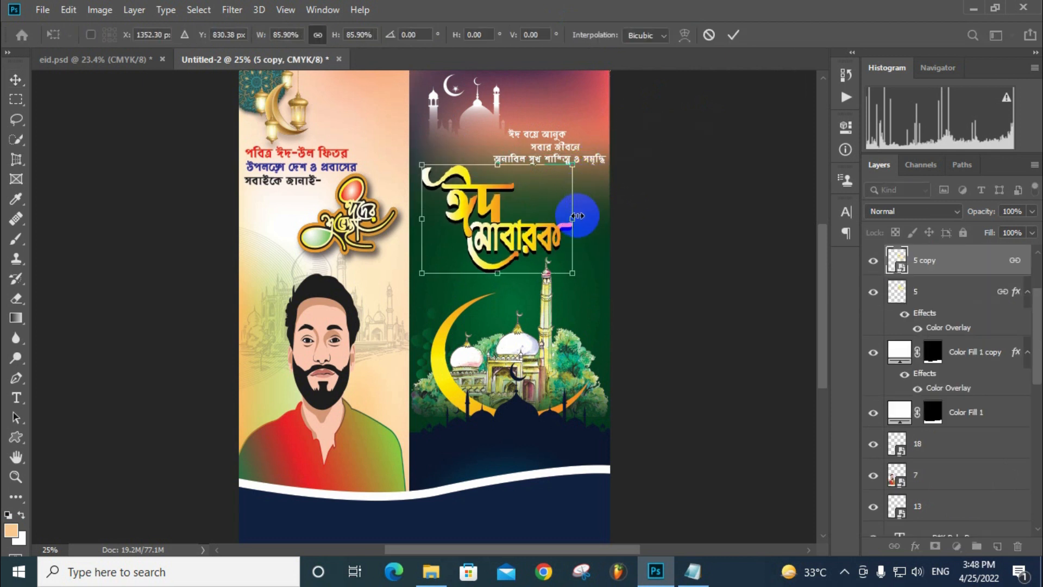
{"action": "left_click_drag", "start_coordinate": [544, 223], "coordinate": [563, 221]}
{"action": "left_click_drag", "start_coordinate": [441, 162], "coordinate": [435, 156]}
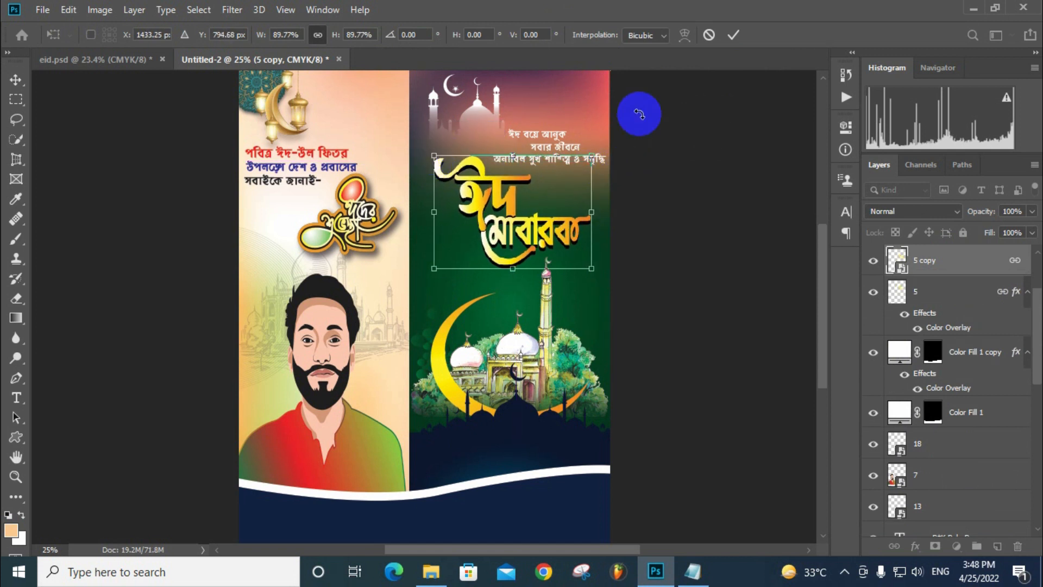
{"action": "left_click", "coordinate": [733, 34]}
{"action": "left_click", "coordinate": [728, 170]}
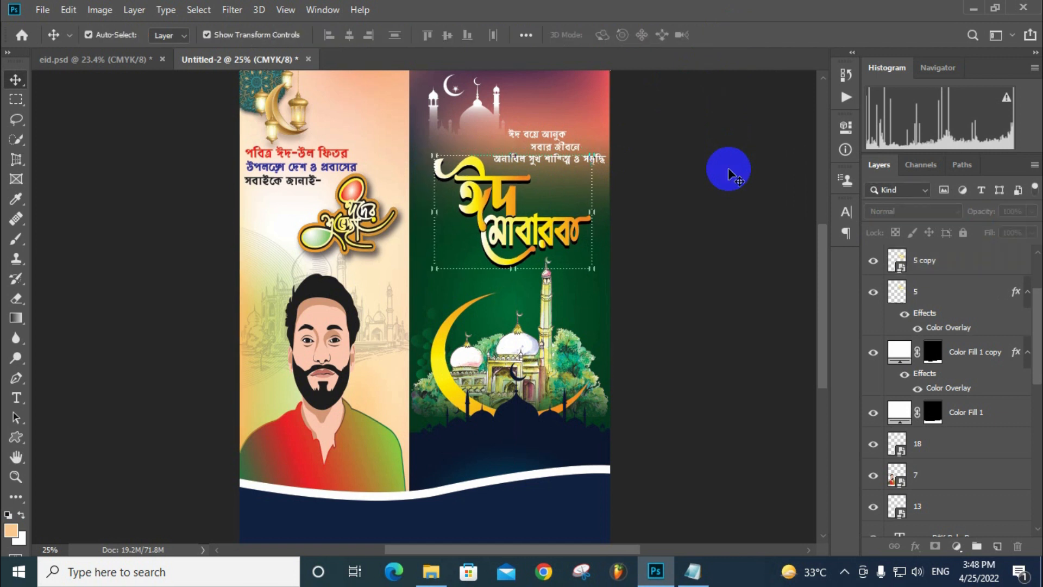
Move the linked mosque and crescent slightly up towards the golden calligraphy, then deselect them
{"action": "left_click_drag", "start_coordinate": [532, 359], "coordinate": [535, 339]}
{"action": "left_click", "coordinate": [641, 295]}
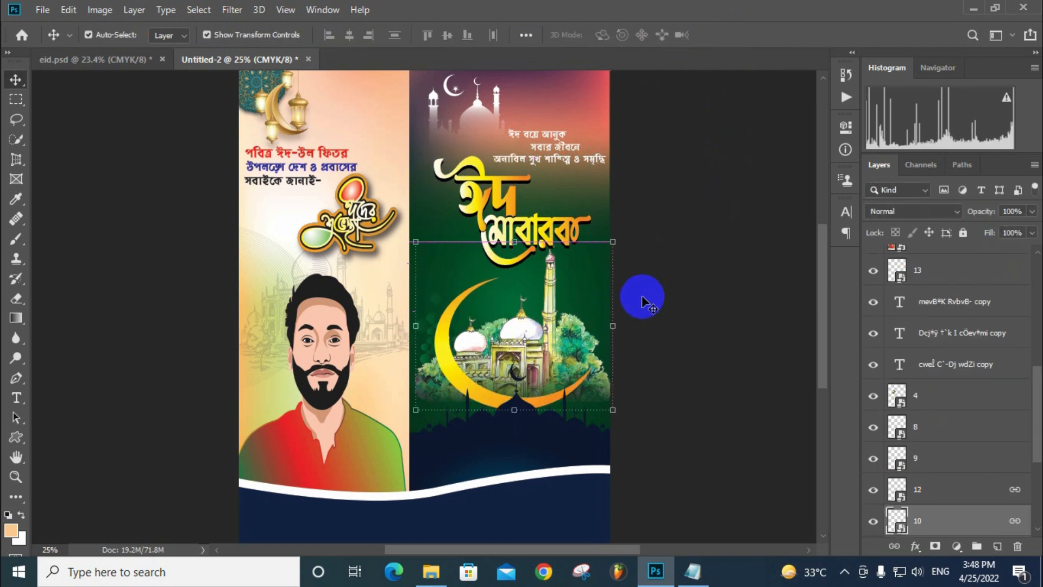
{"action": "left_click", "coordinate": [447, 572]}
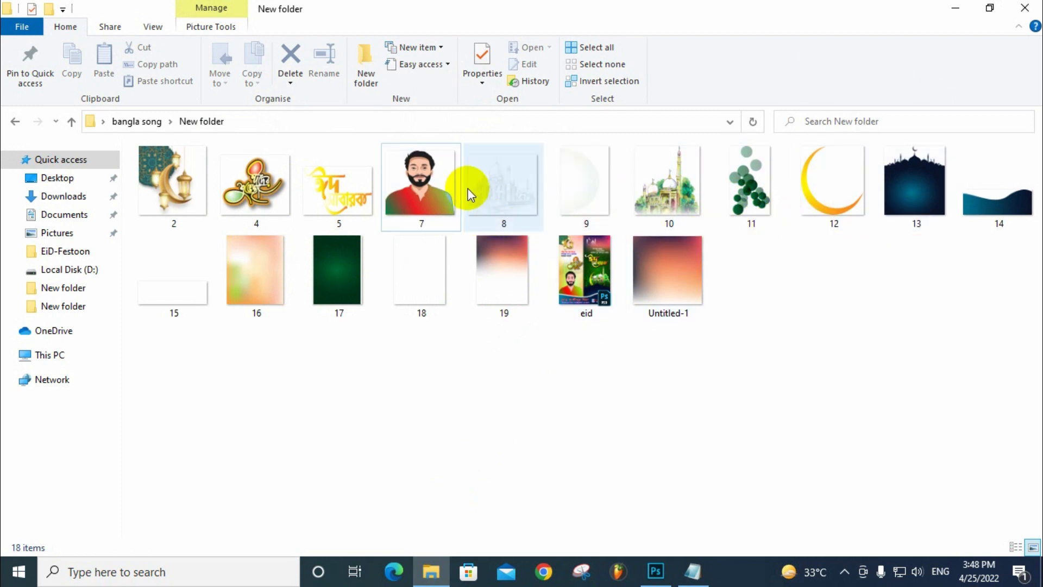
{"action": "left_click_drag", "start_coordinate": [589, 185], "coordinate": [601, 244]}
{"action": "left_click", "coordinate": [808, 354]}
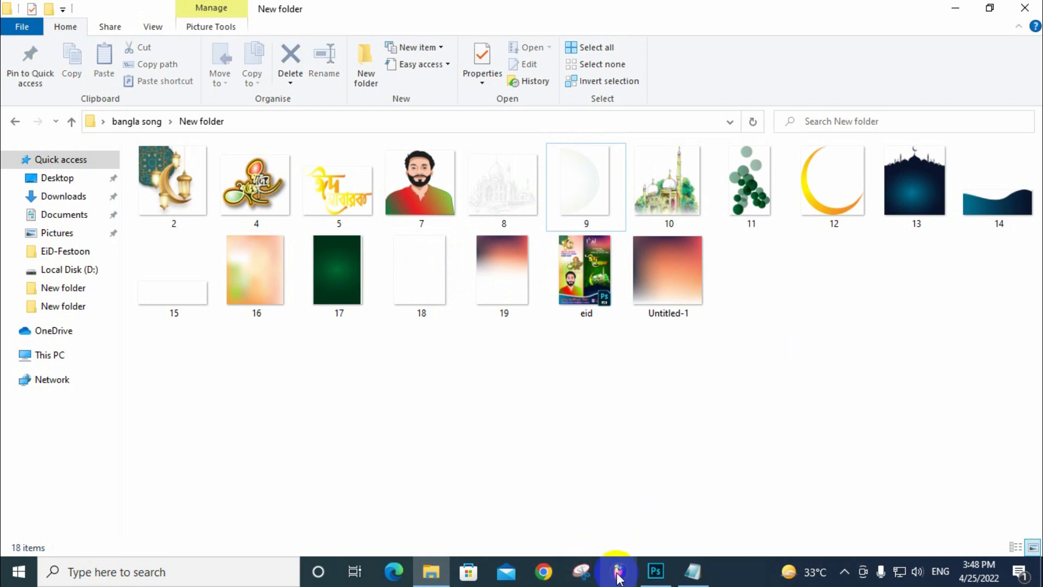
{"action": "left_click", "coordinate": [655, 571]}
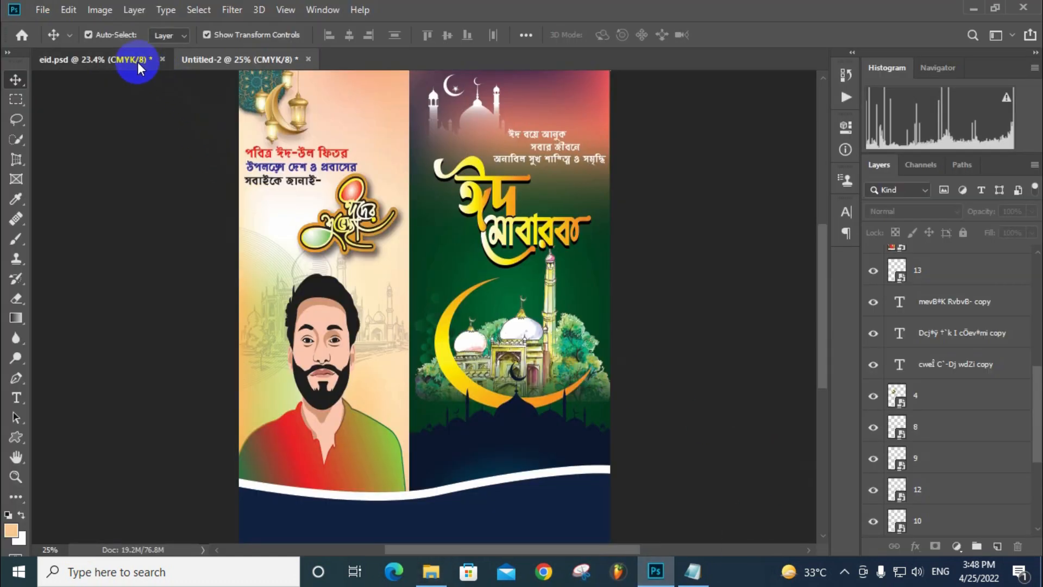
Copy the faint round mandala ornament from eid.psd into the green panel's upper outer corner in Untitled-2 and convert it to a smart object
{"action": "left_click_drag", "start_coordinate": [138, 62], "coordinate": [399, 83]}
{"action": "left_click_drag", "start_coordinate": [564, 105], "coordinate": [571, 103]}
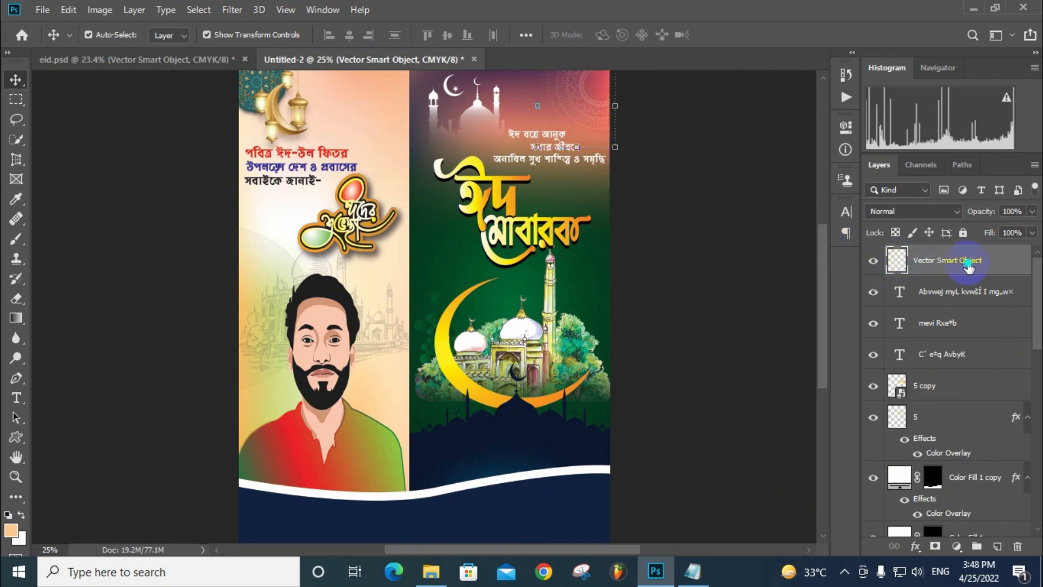
{"action": "right_click", "coordinate": [905, 267]}
{"action": "left_click", "coordinate": [851, 212]}
{"action": "left_click", "coordinate": [899, 261]}
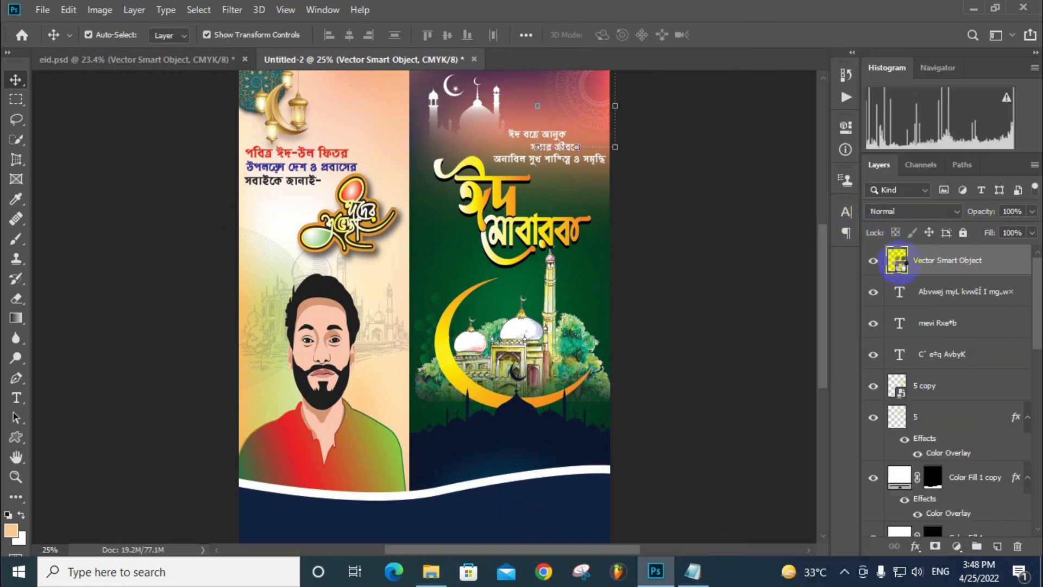
Open the mandala ornament's smart object contents, return to Untitled-2 and deselect the ornament
{"action": "double_click", "coordinate": [896, 262]}
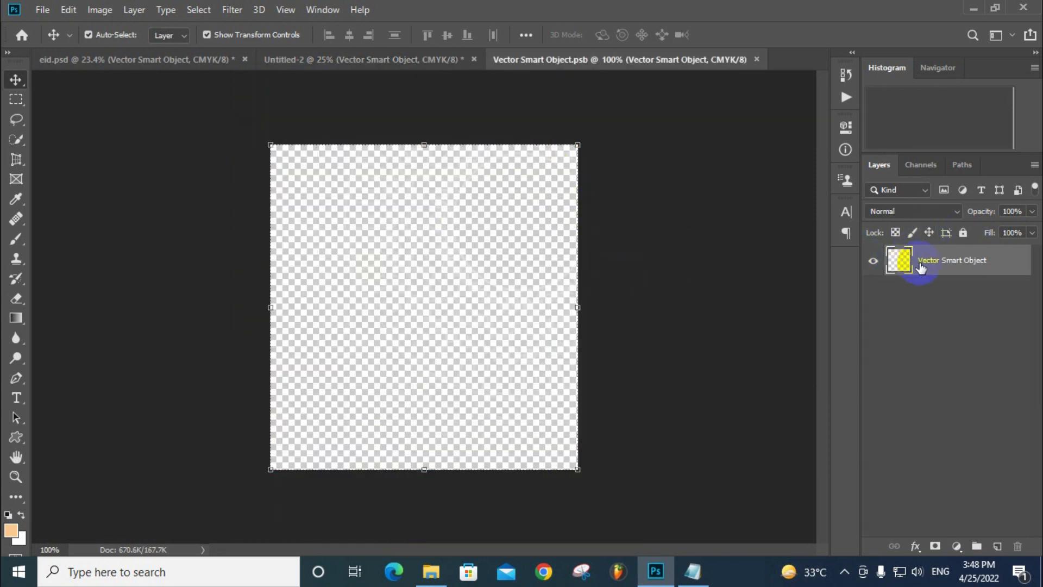
{"action": "left_click_drag", "start_coordinate": [485, 86], "coordinate": [581, 97]}
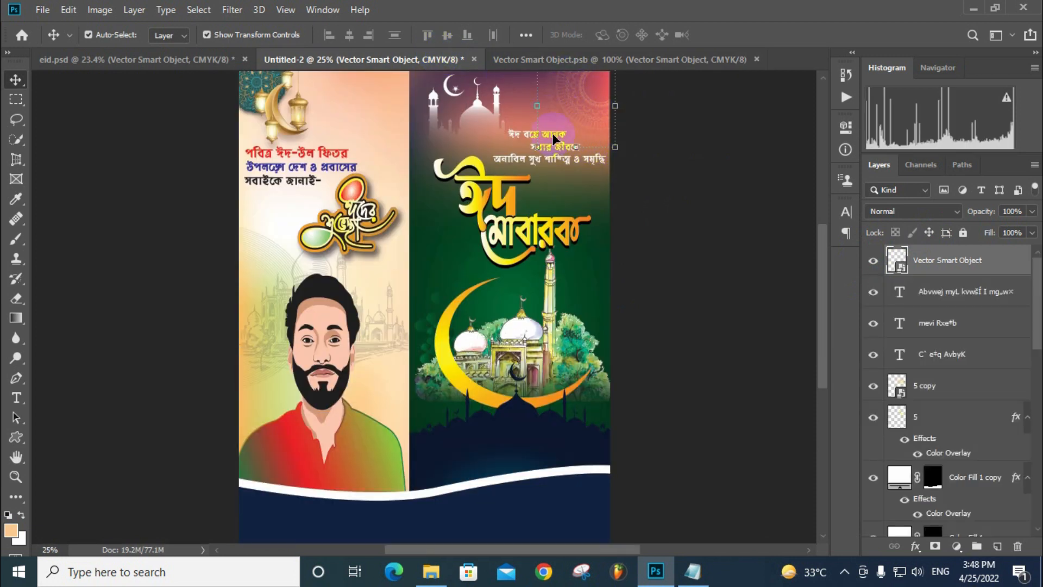
{"action": "left_click_drag", "start_coordinate": [554, 138], "coordinate": [703, 144]}
{"action": "left_click", "coordinate": [628, 93]}
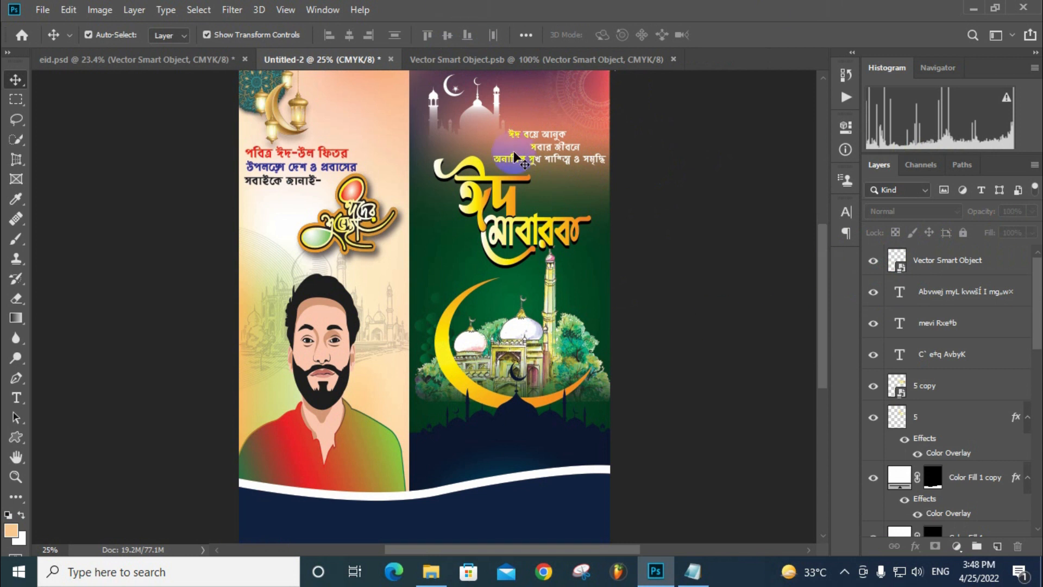
Compare the whole Untitled-2 poster, fitted to the screen, with the eid.psd design, checking the name and logo area below the wave
{"action": "scroll", "coordinate": [603, 383], "scroll_direction": "down", "scroll_amount": 3}
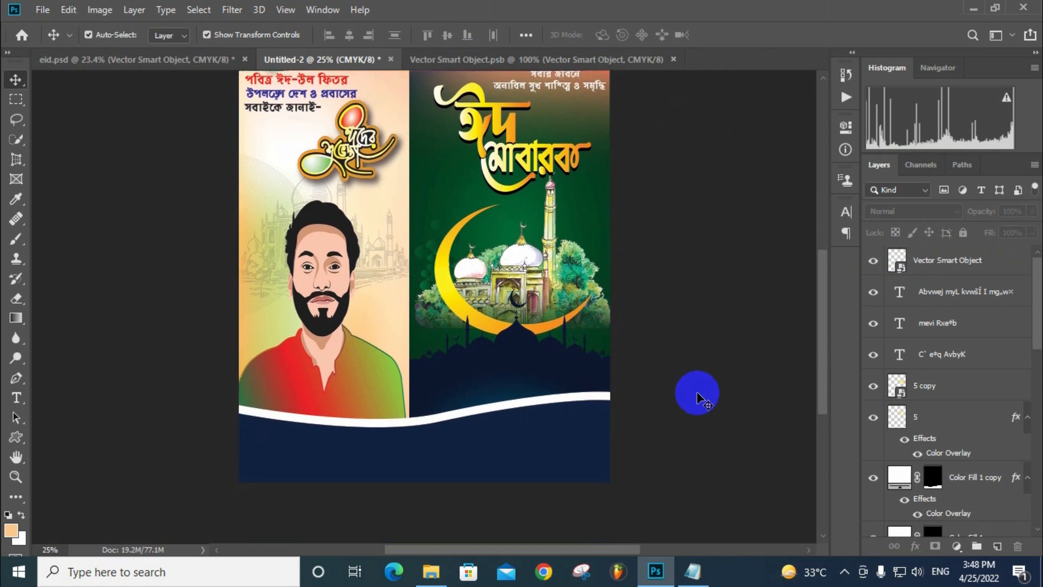
{"action": "scroll", "coordinate": [699, 395], "scroll_direction": "up", "scroll_amount": 2}
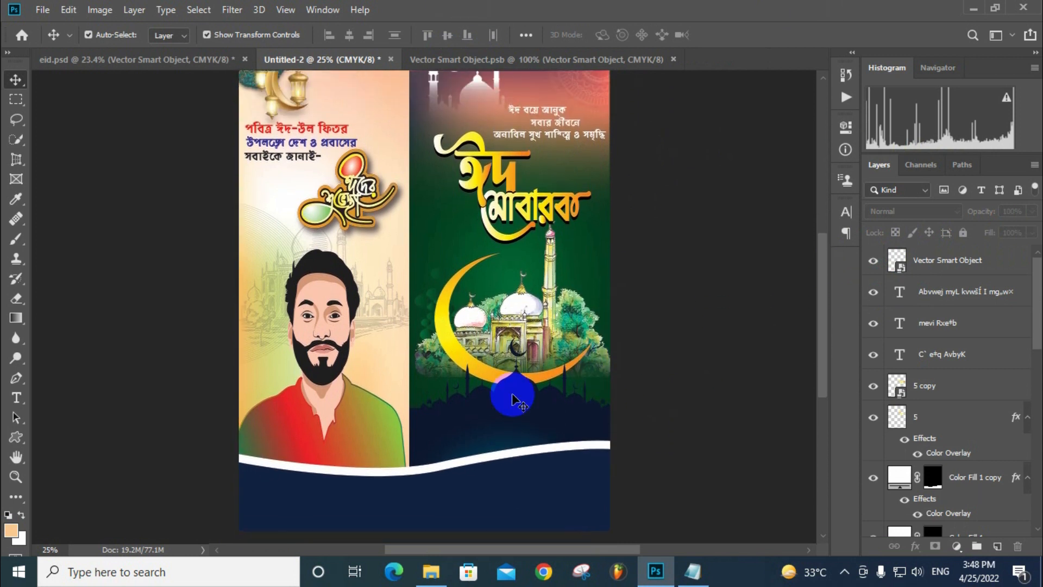
{"action": "left_click", "coordinate": [126, 61]}
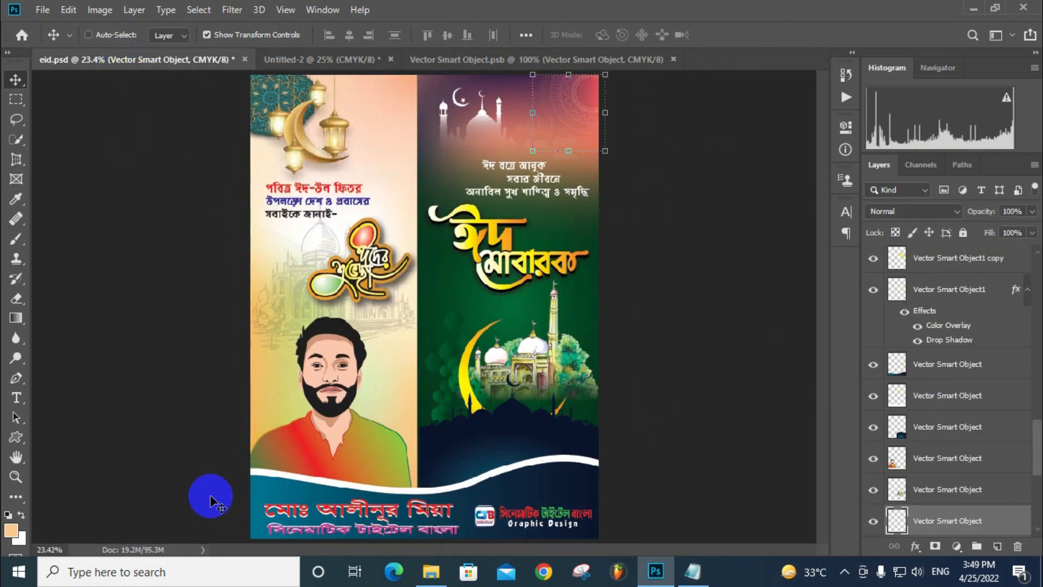
{"action": "left_click", "coordinate": [350, 511]}
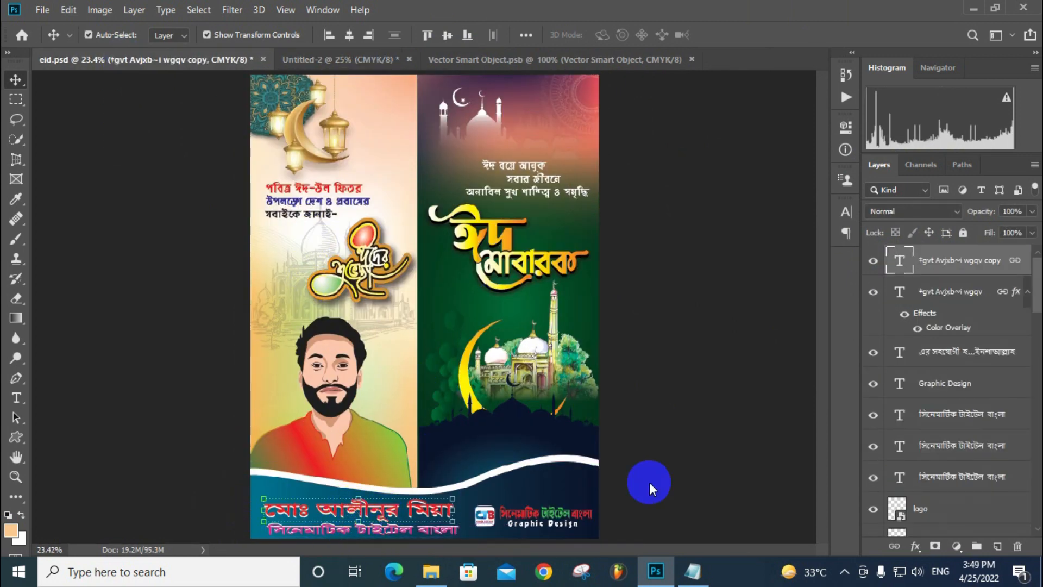
{"action": "left_click", "coordinate": [500, 61]}
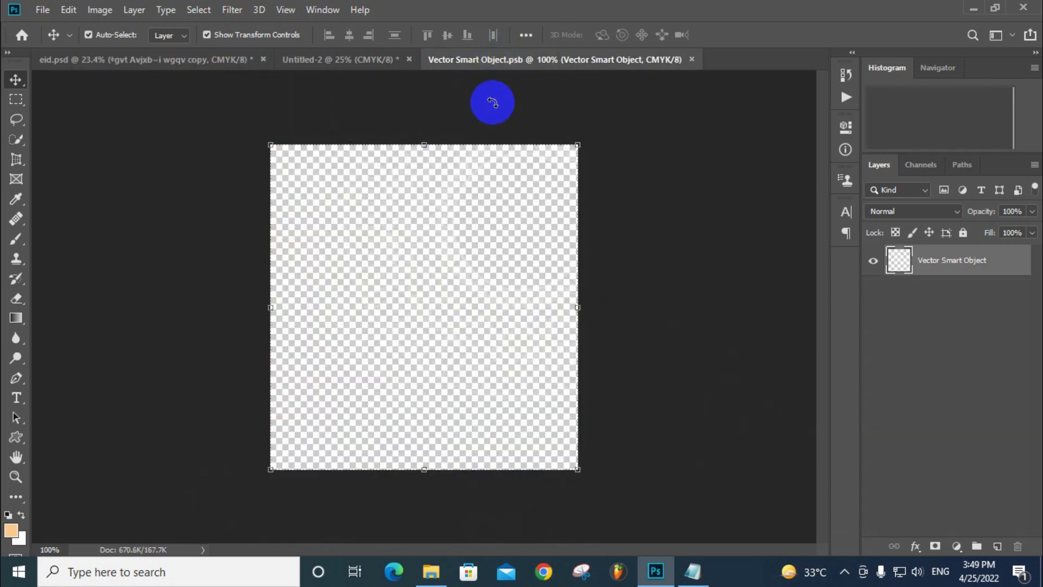
{"action": "left_click", "coordinate": [344, 59]}
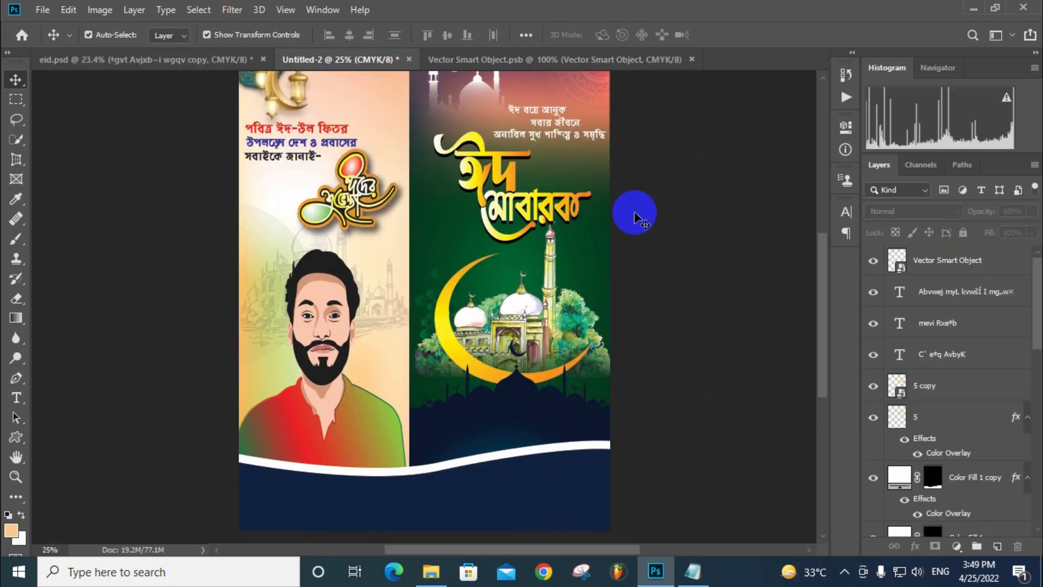
{"action": "left_click", "coordinate": [17, 477]}
{"action": "left_click", "coordinate": [462, 35]}
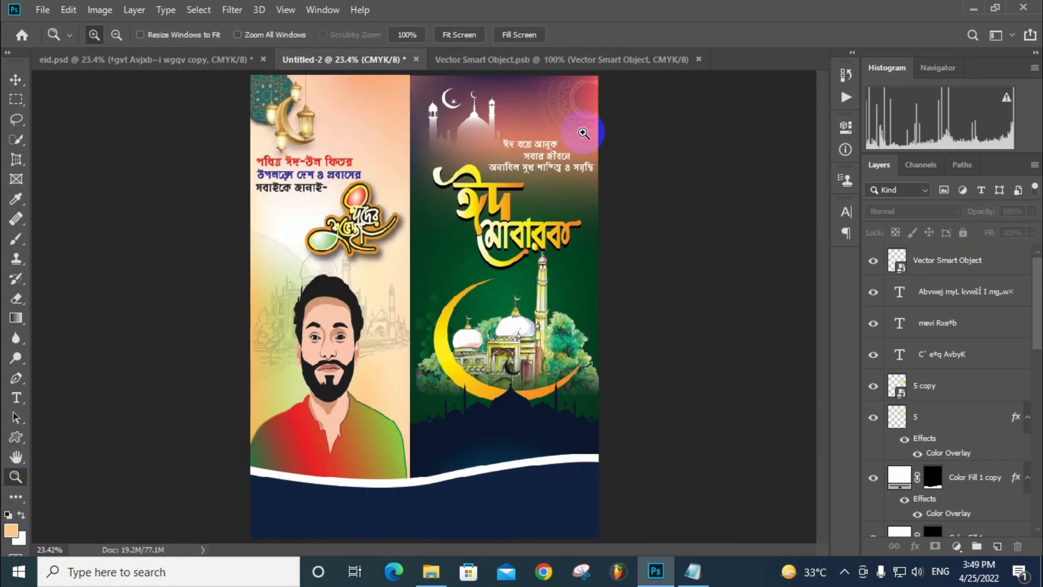
{"action": "key", "text": "ctrl+shift+Tab"}
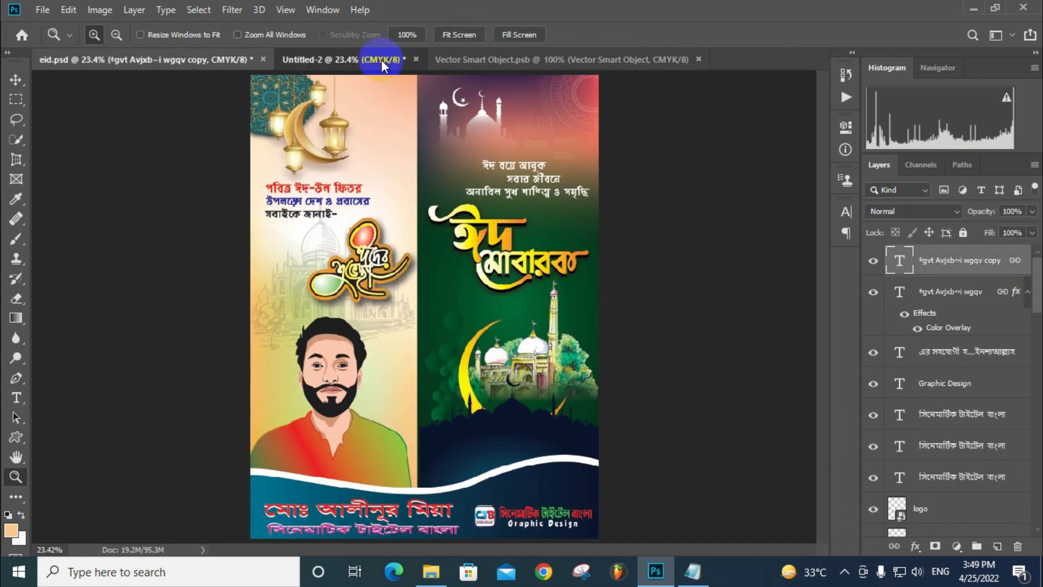
{"action": "left_click", "coordinate": [381, 60]}
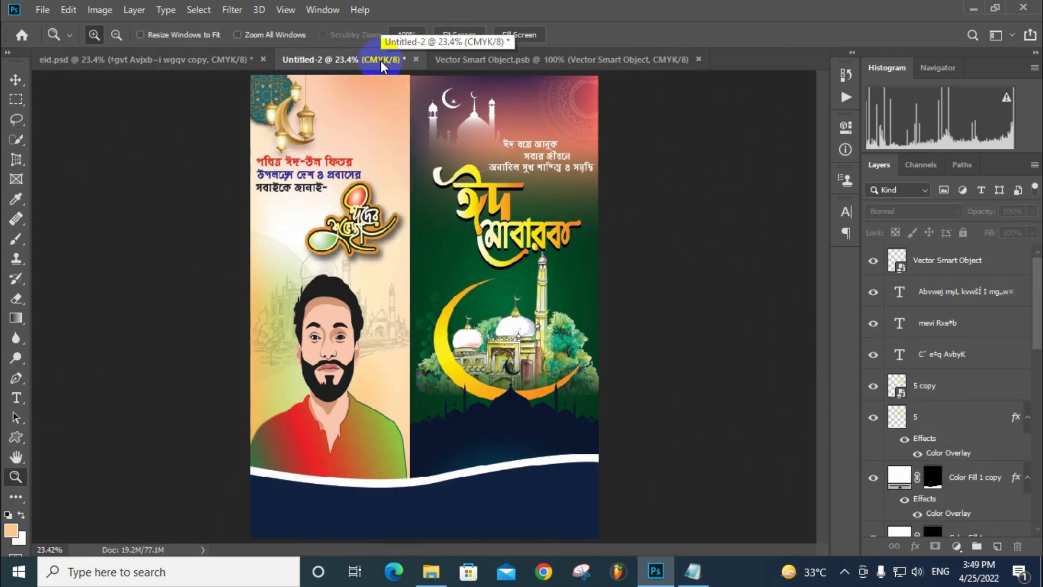